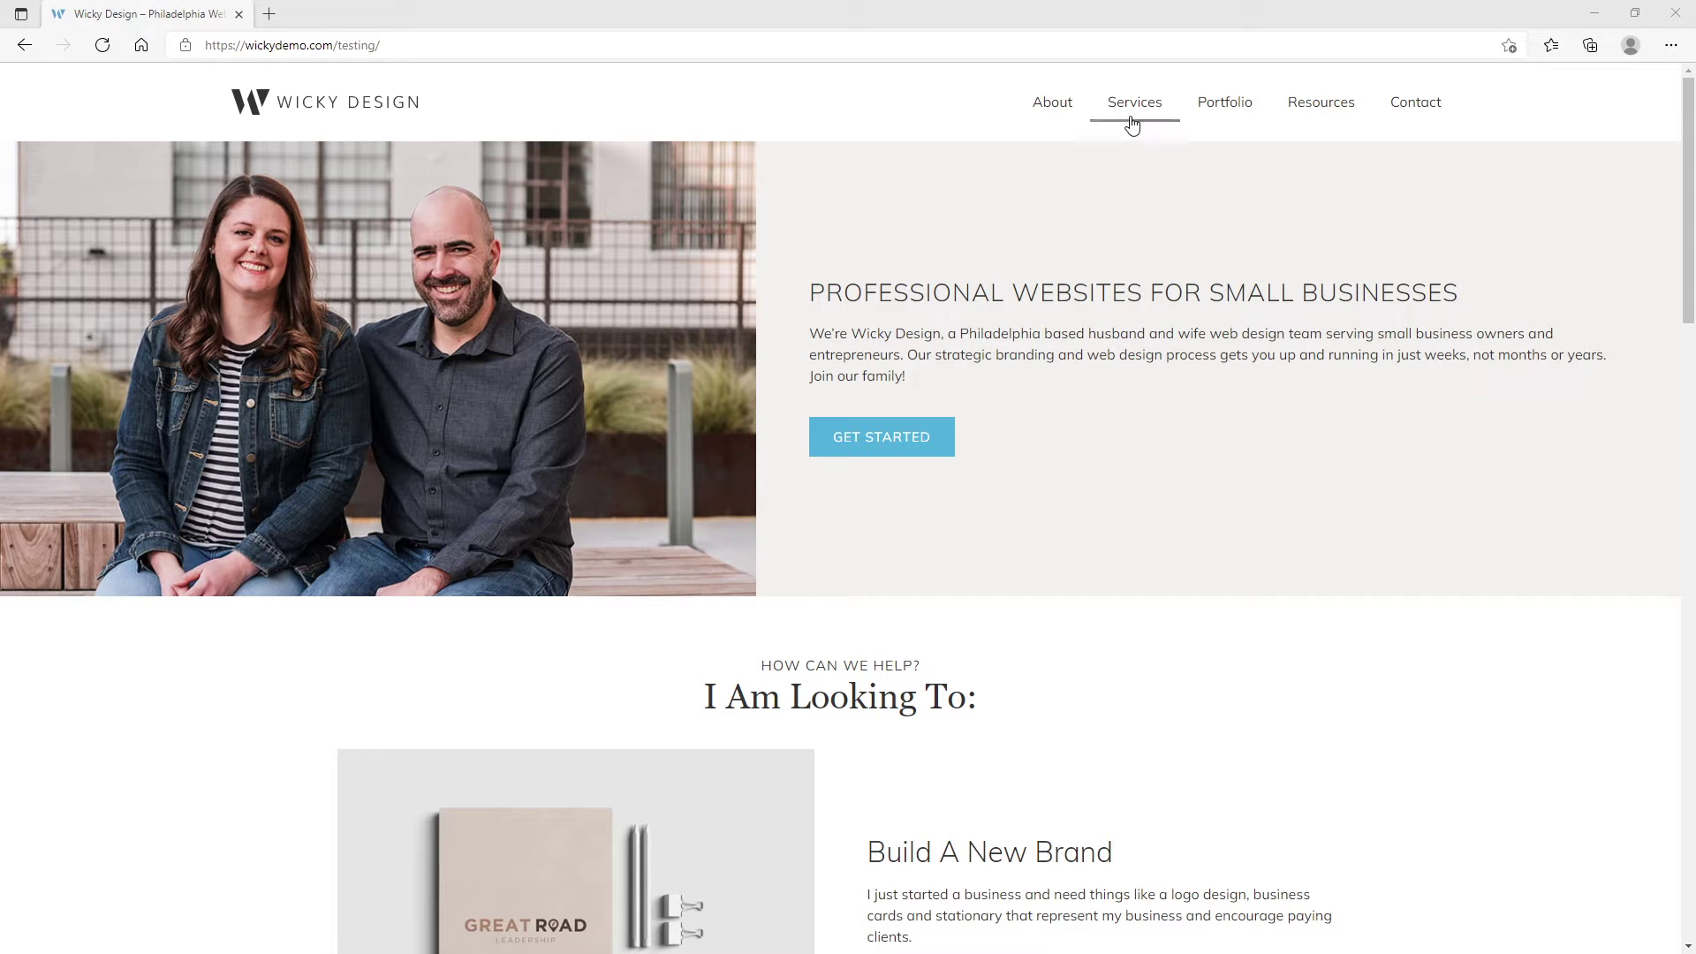
As a logged-out visitor, visit About, Contact, Resources and About again; About lands on Coming Soon
{"action": "left_click", "coordinate": [1068, 108]}
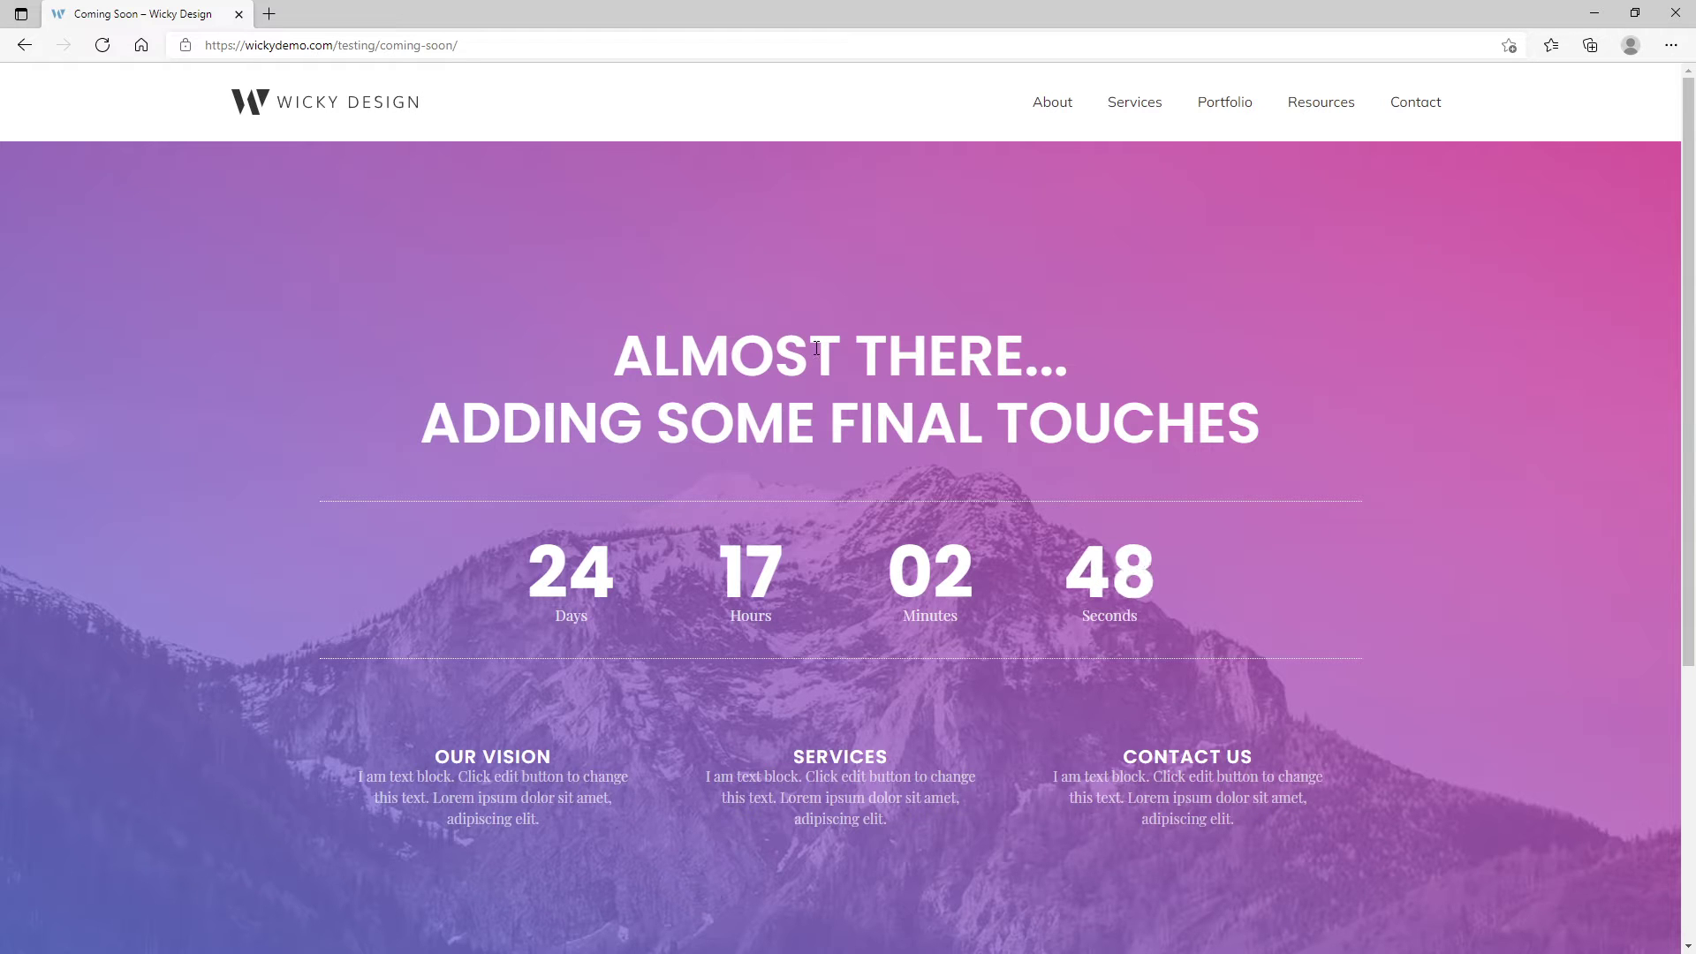
{"action": "left_click", "coordinate": [1416, 114]}
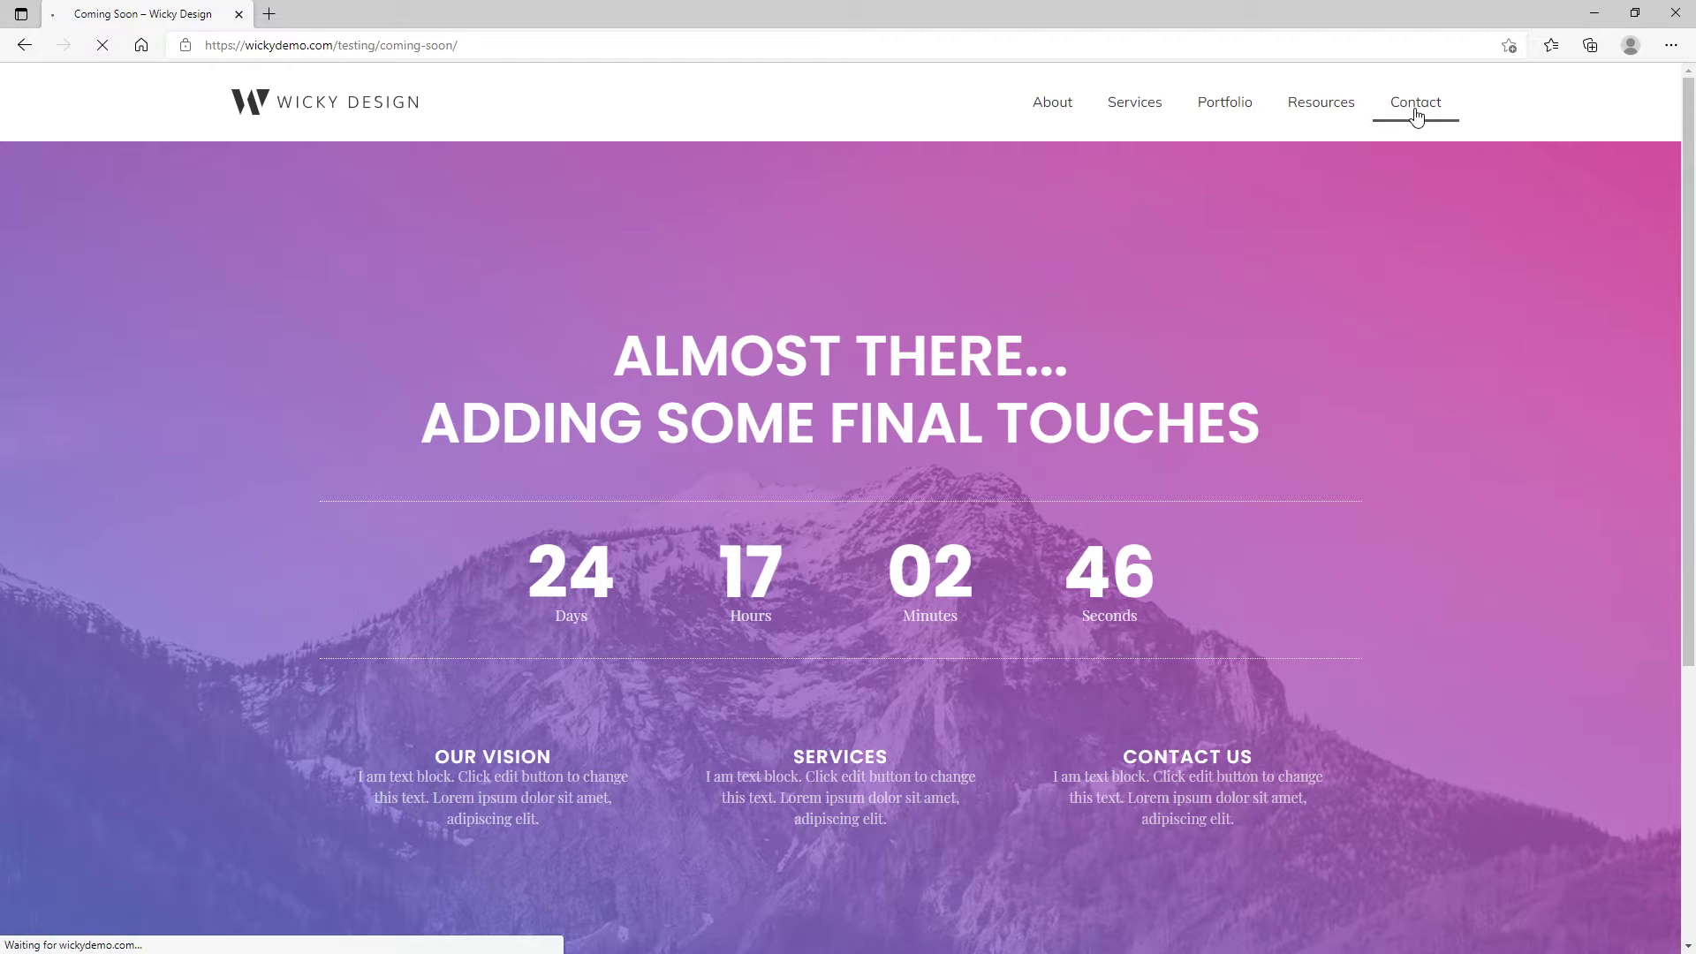
{"action": "left_click", "coordinate": [1329, 113]}
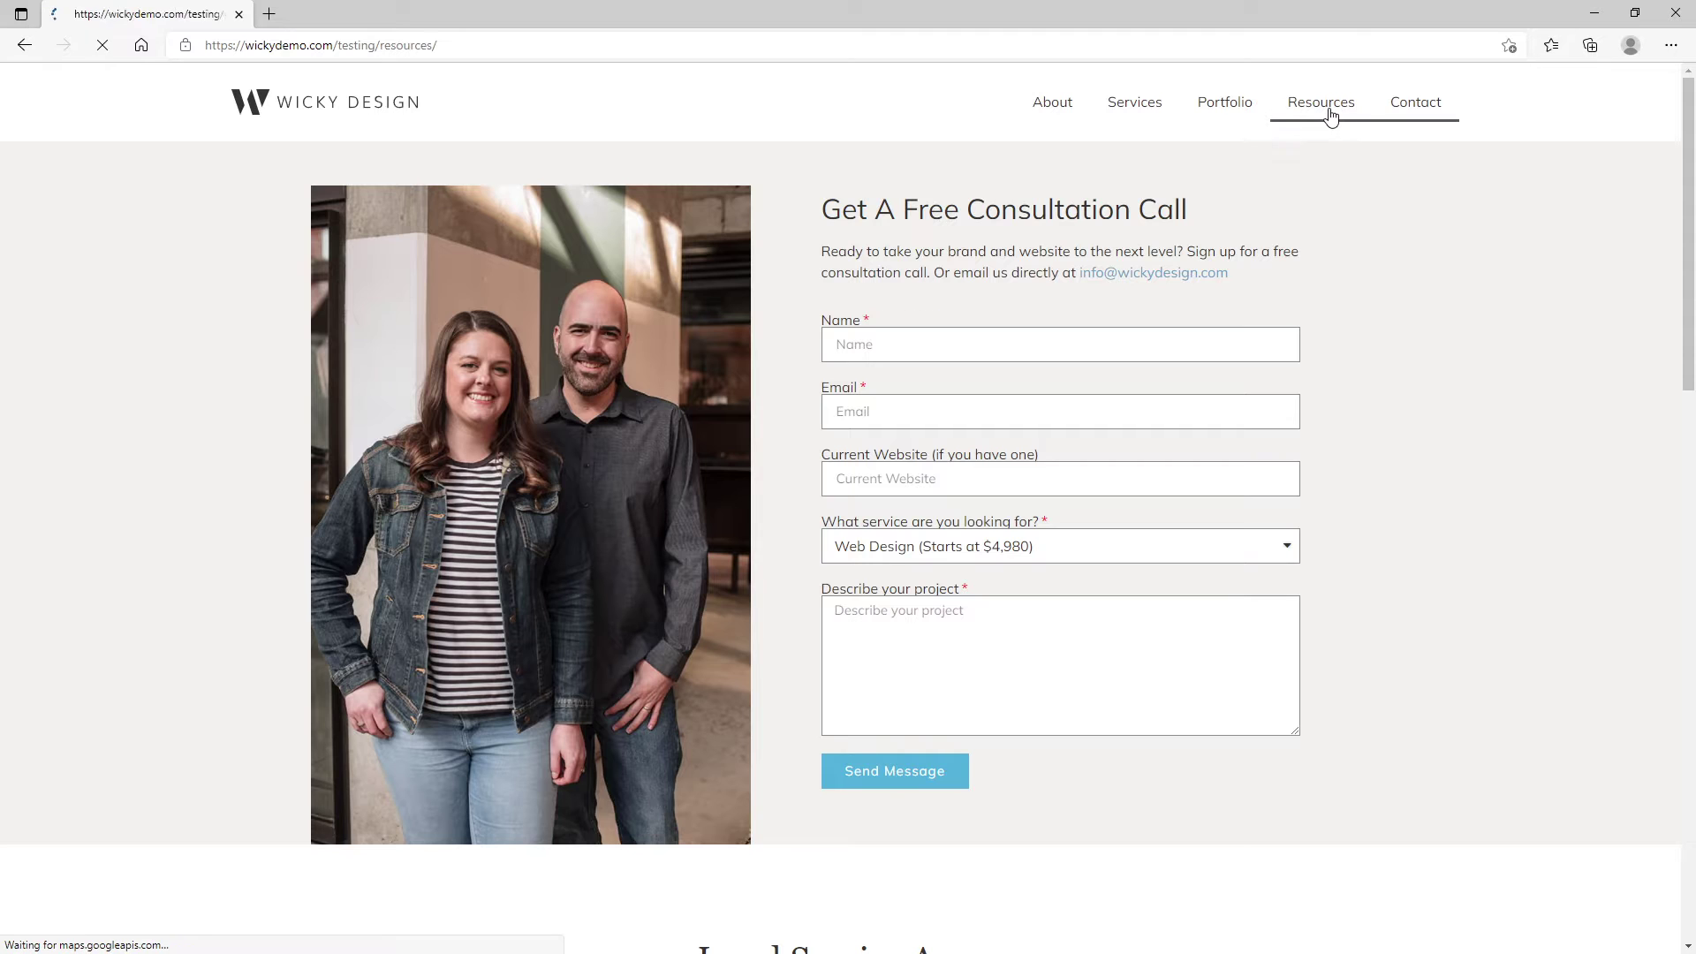
{"action": "left_click", "coordinate": [1052, 104]}
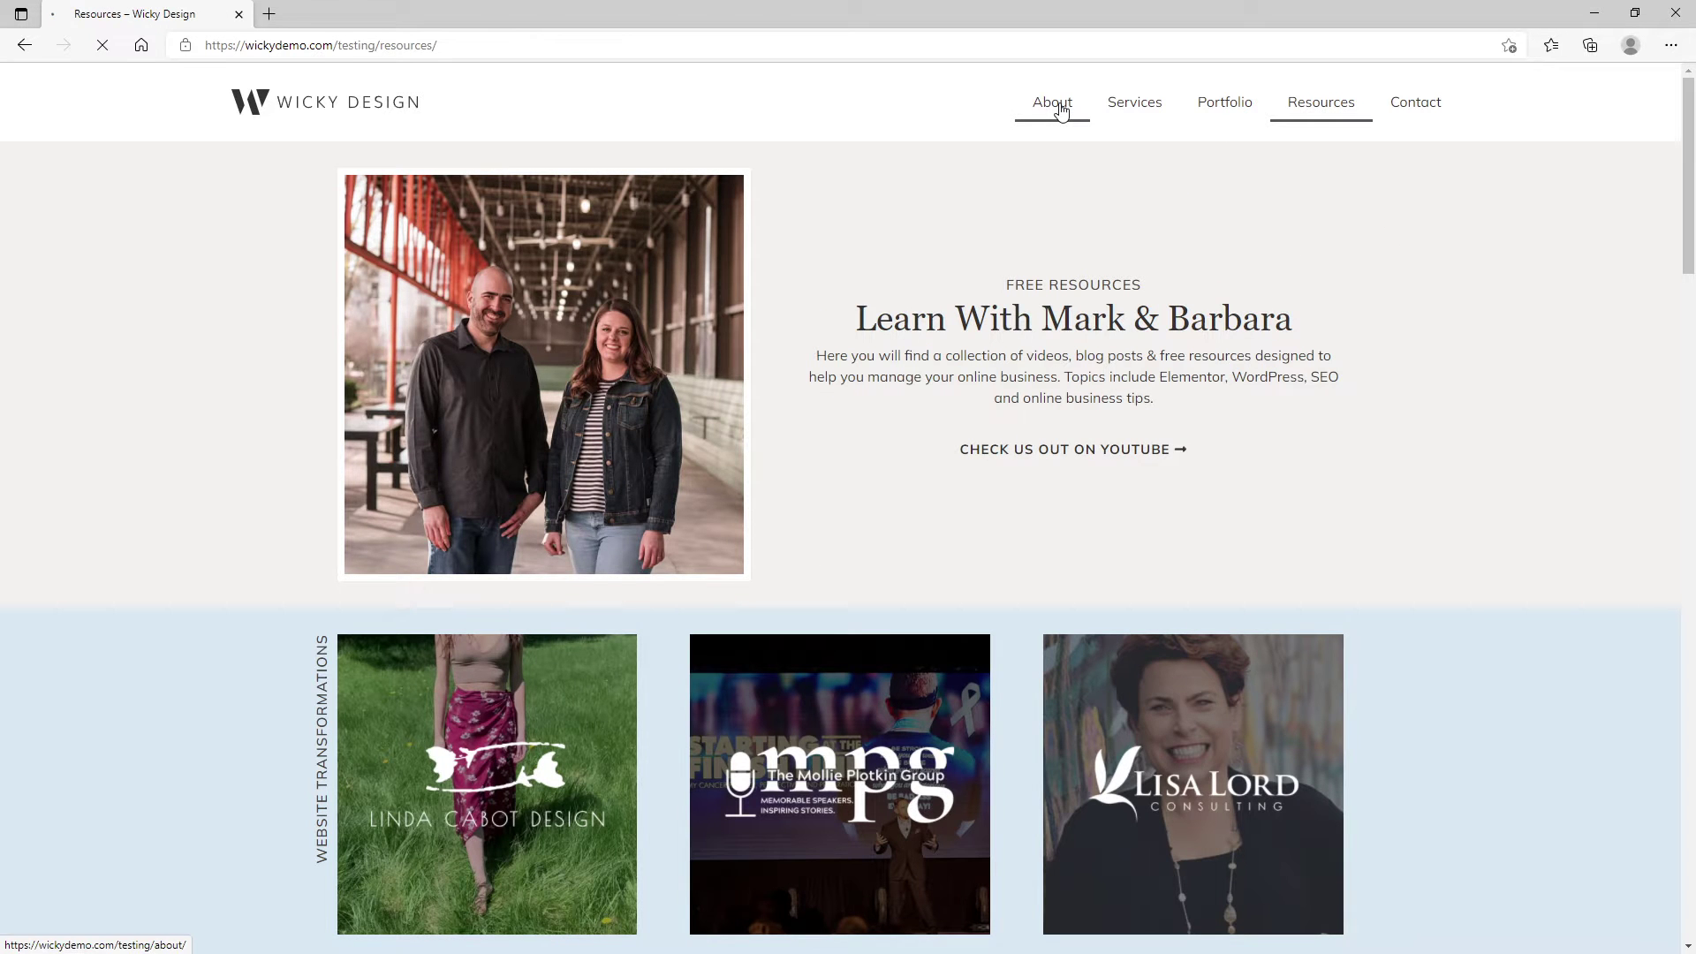
{"action": "scroll", "coordinate": [398, 517], "scroll_direction": "down", "scroll_amount": 3}
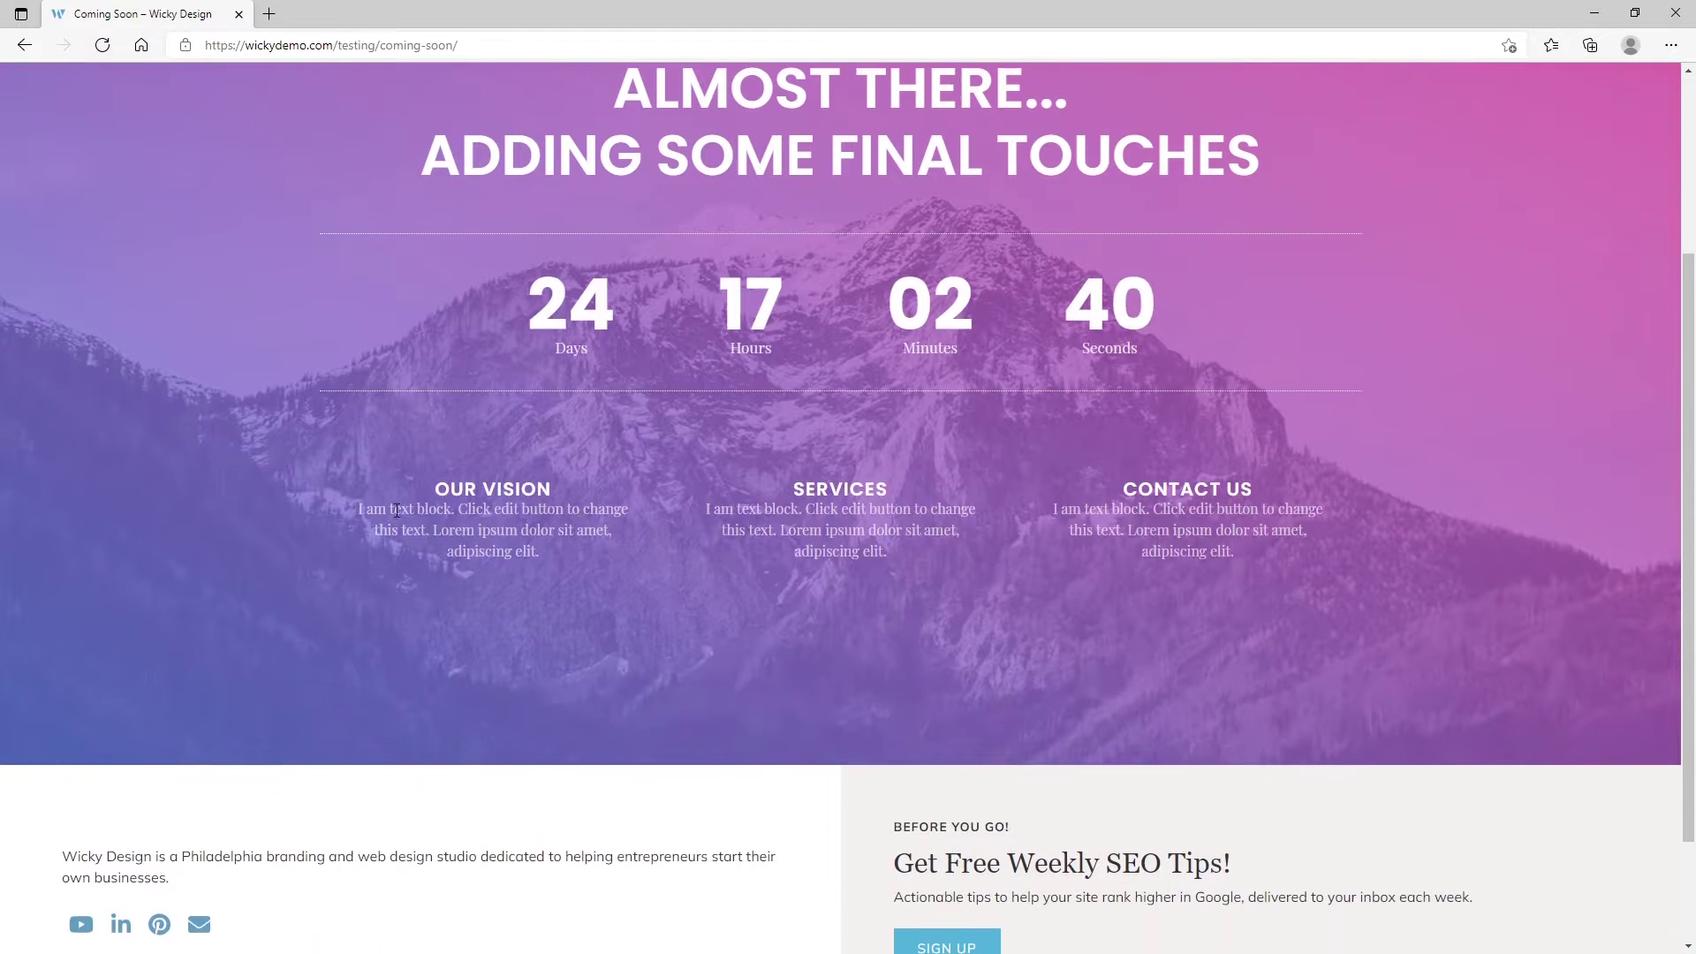
{"action": "scroll", "coordinate": [397, 517], "scroll_direction": "up", "scroll_amount": 3}
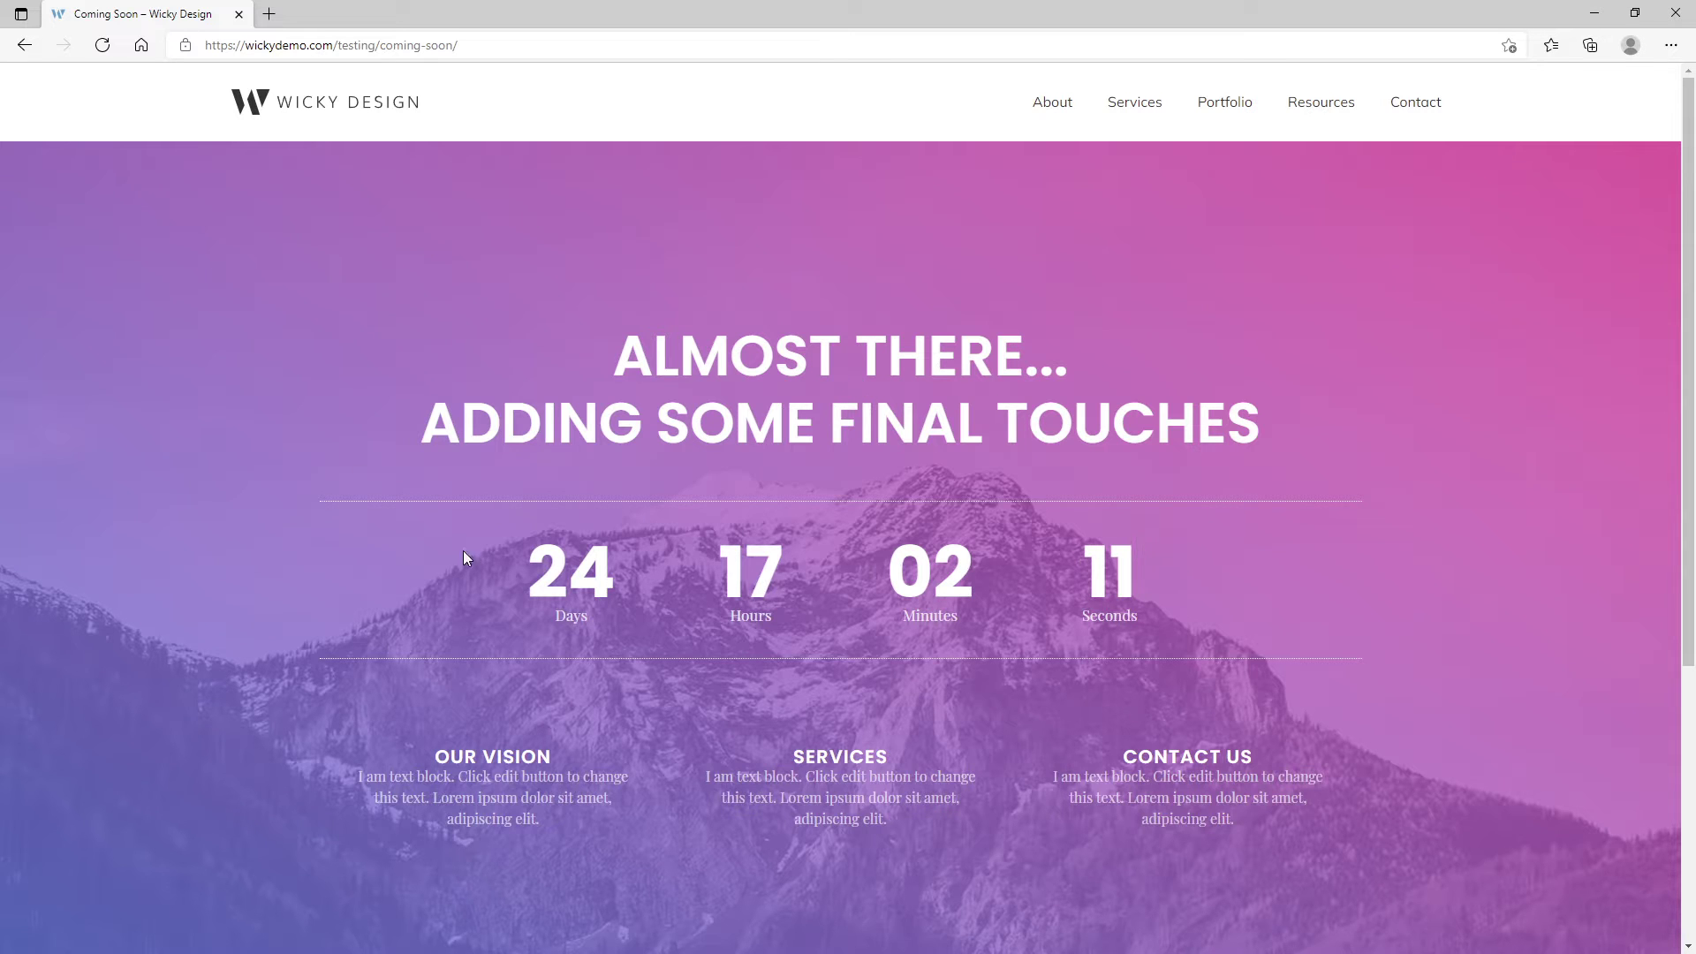
Return to the Wicky Design homepage via the site logo
{"action": "left_click", "coordinate": [367, 110]}
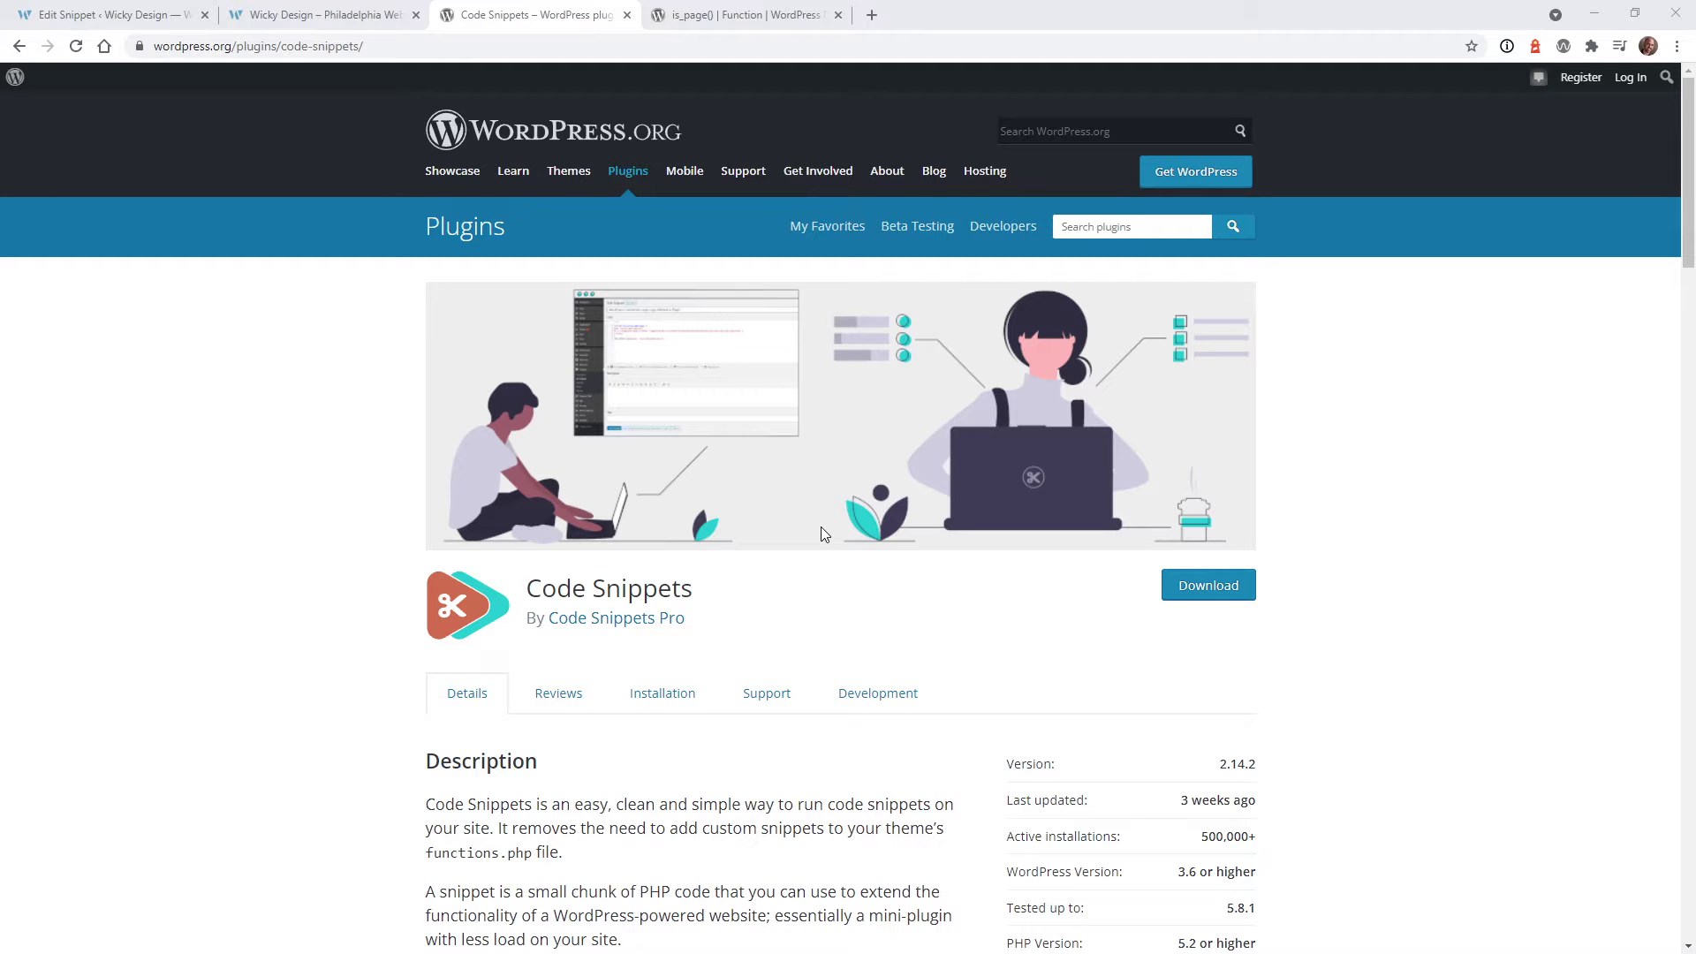
Switch to the previous browser tab, leaving the Code Snippets plugin page
{"action": "key", "text": "ctrl+shift+Tab"}
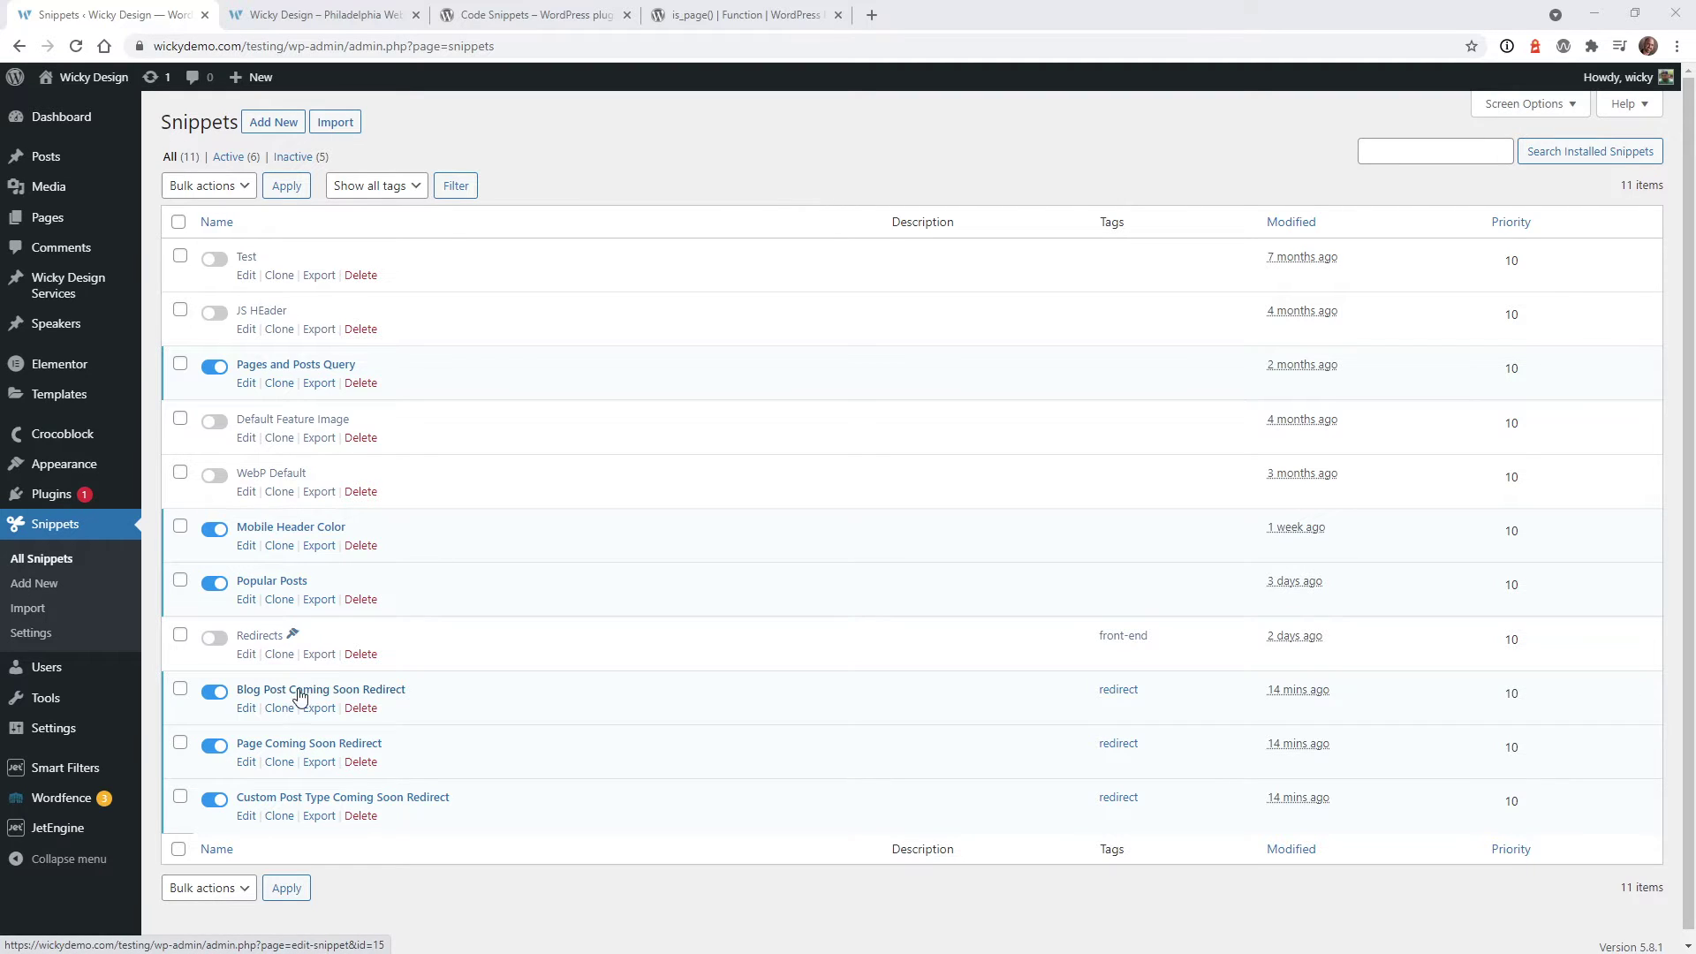
Open the Page Coming Soon Redirect snippet, return to All Snippets, and filter by the redirect tag
{"action": "left_click", "coordinate": [289, 748]}
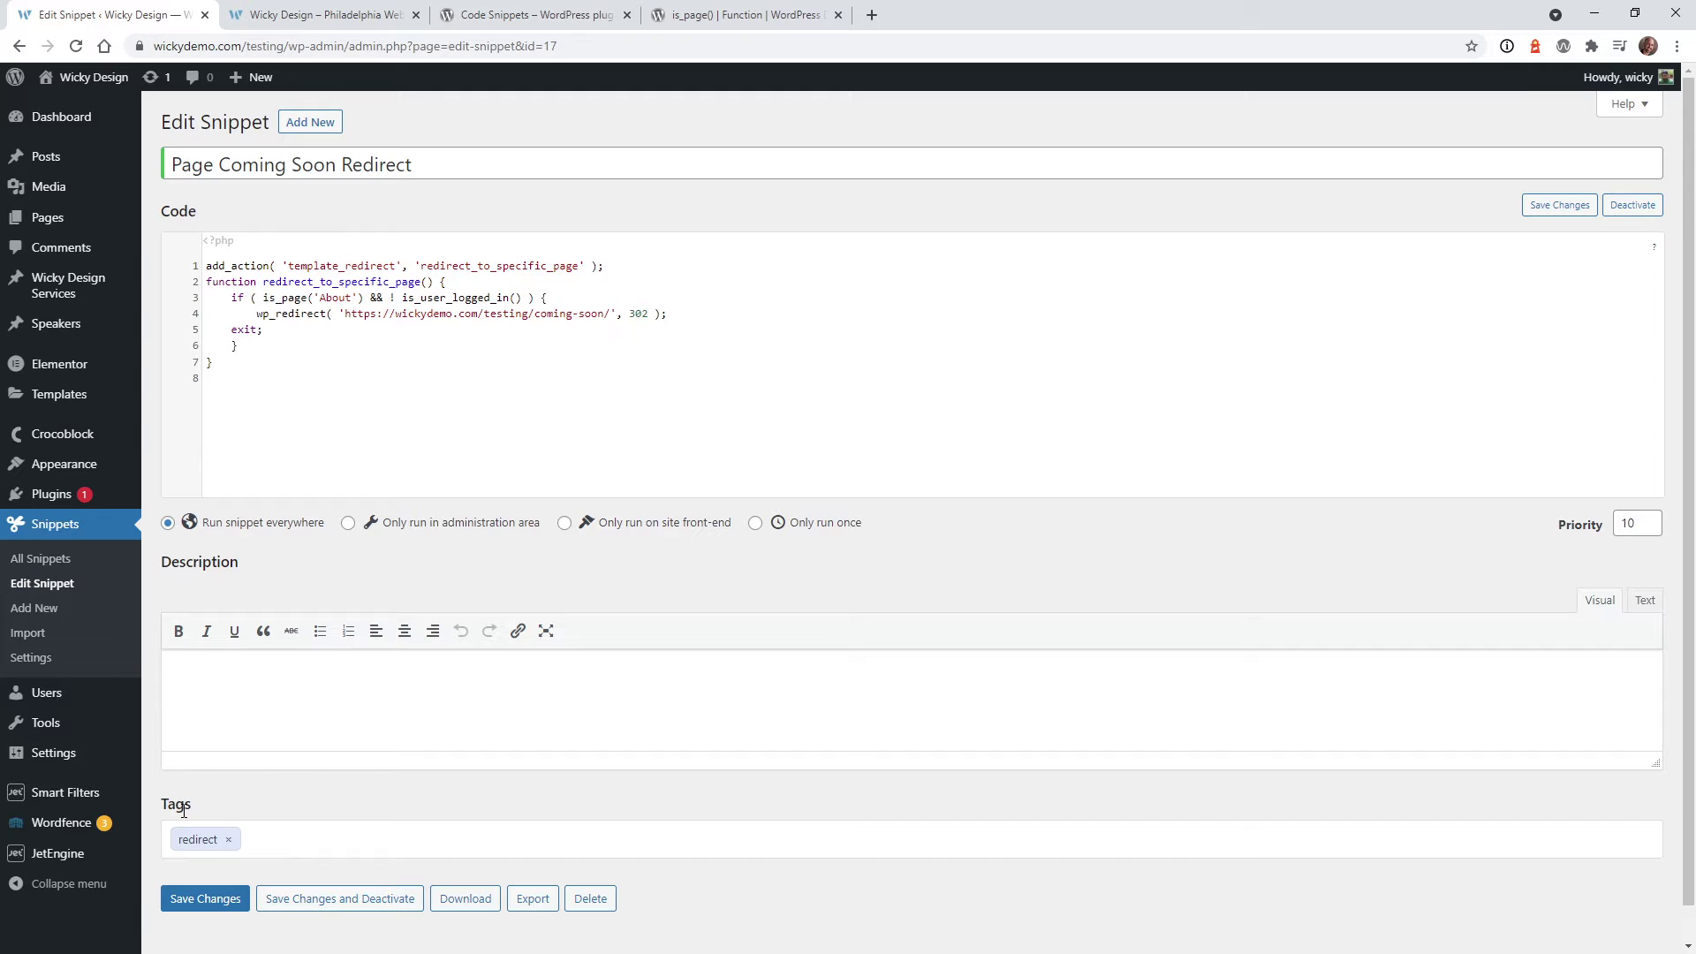
{"action": "left_click", "coordinate": [60, 556]}
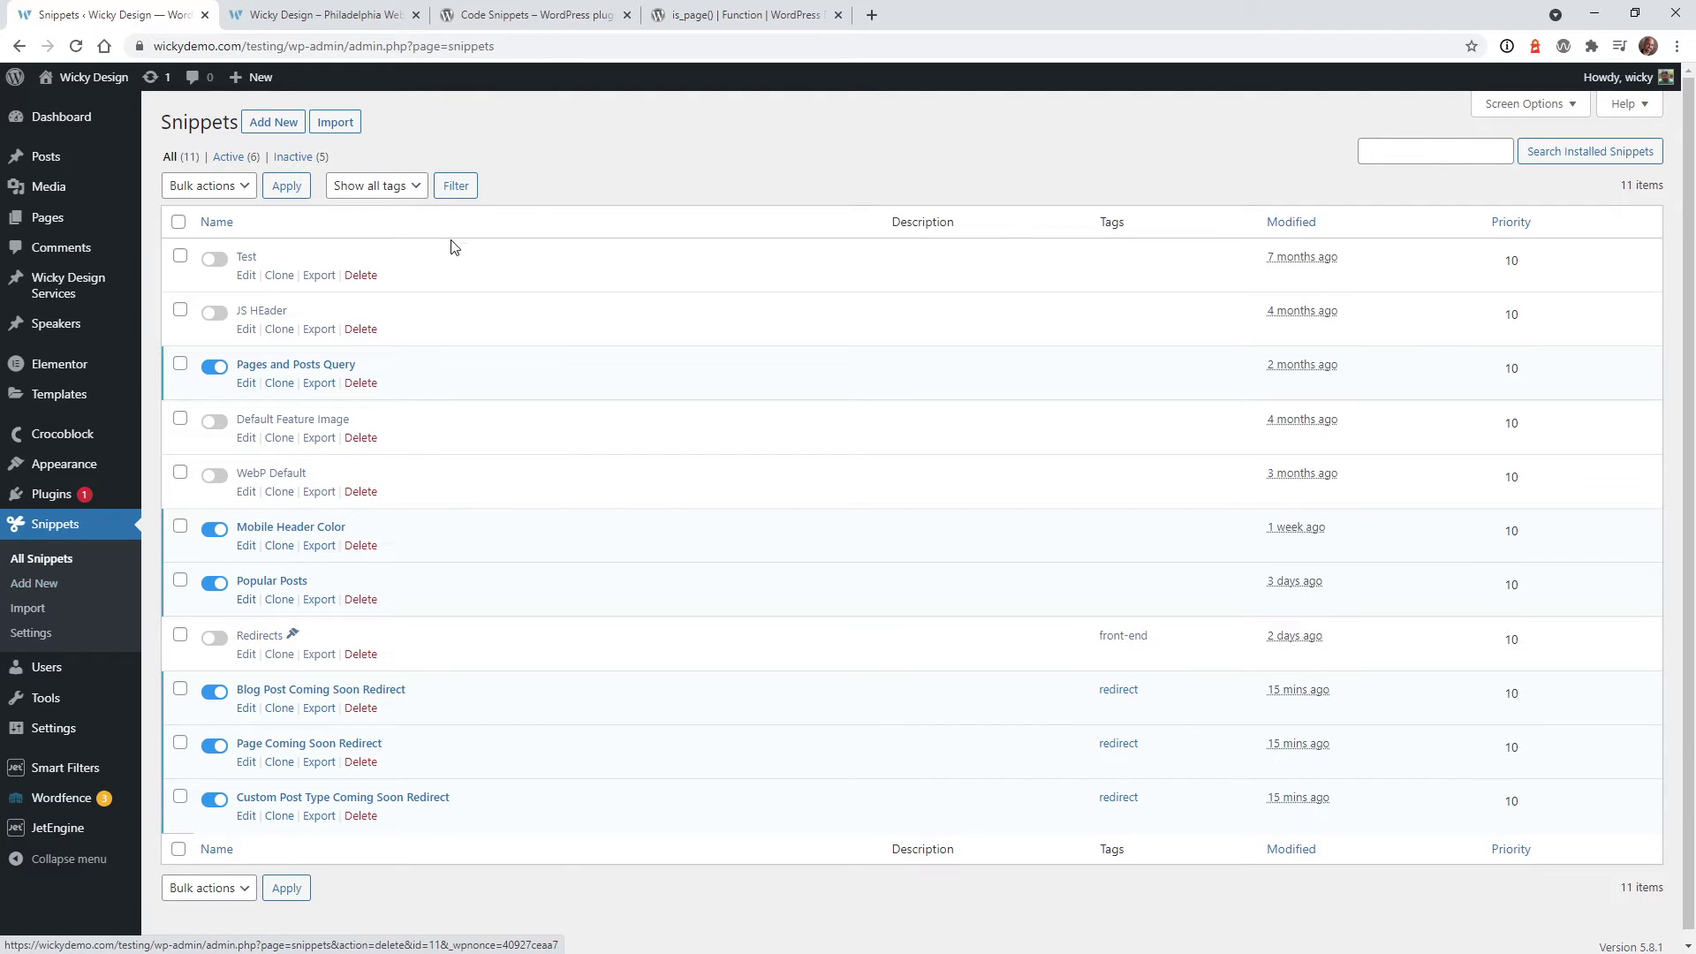
{"action": "left_click", "coordinate": [410, 189]}
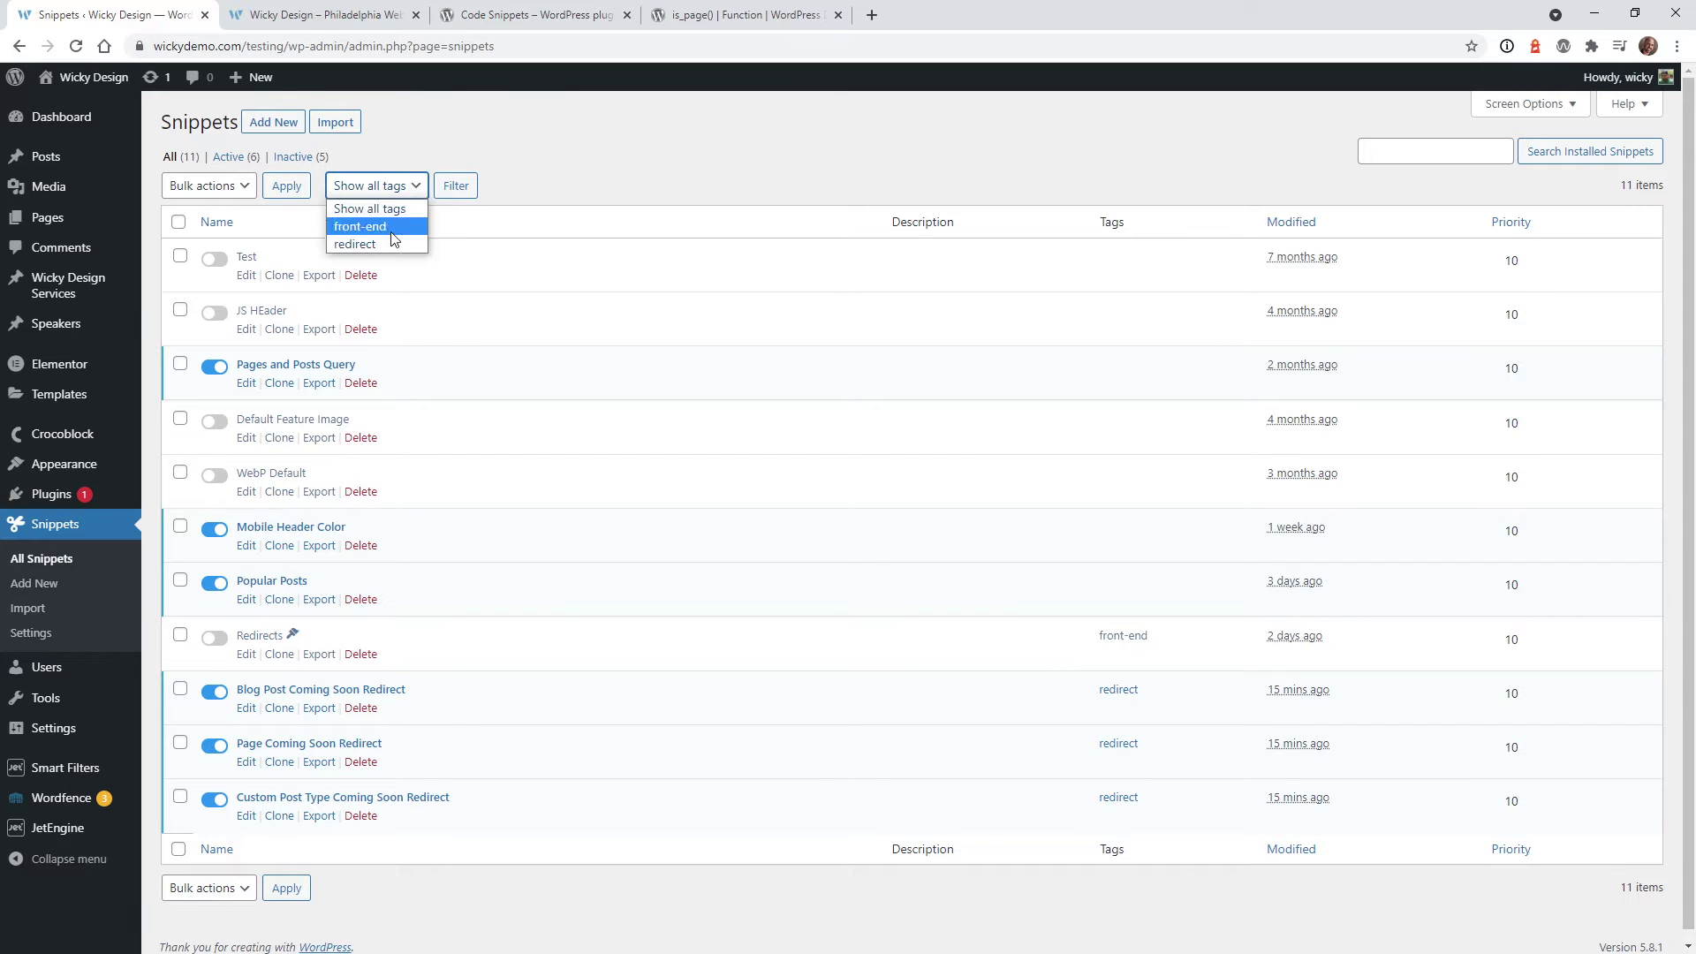
{"action": "left_click", "coordinate": [385, 253]}
{"action": "left_click", "coordinate": [453, 188]}
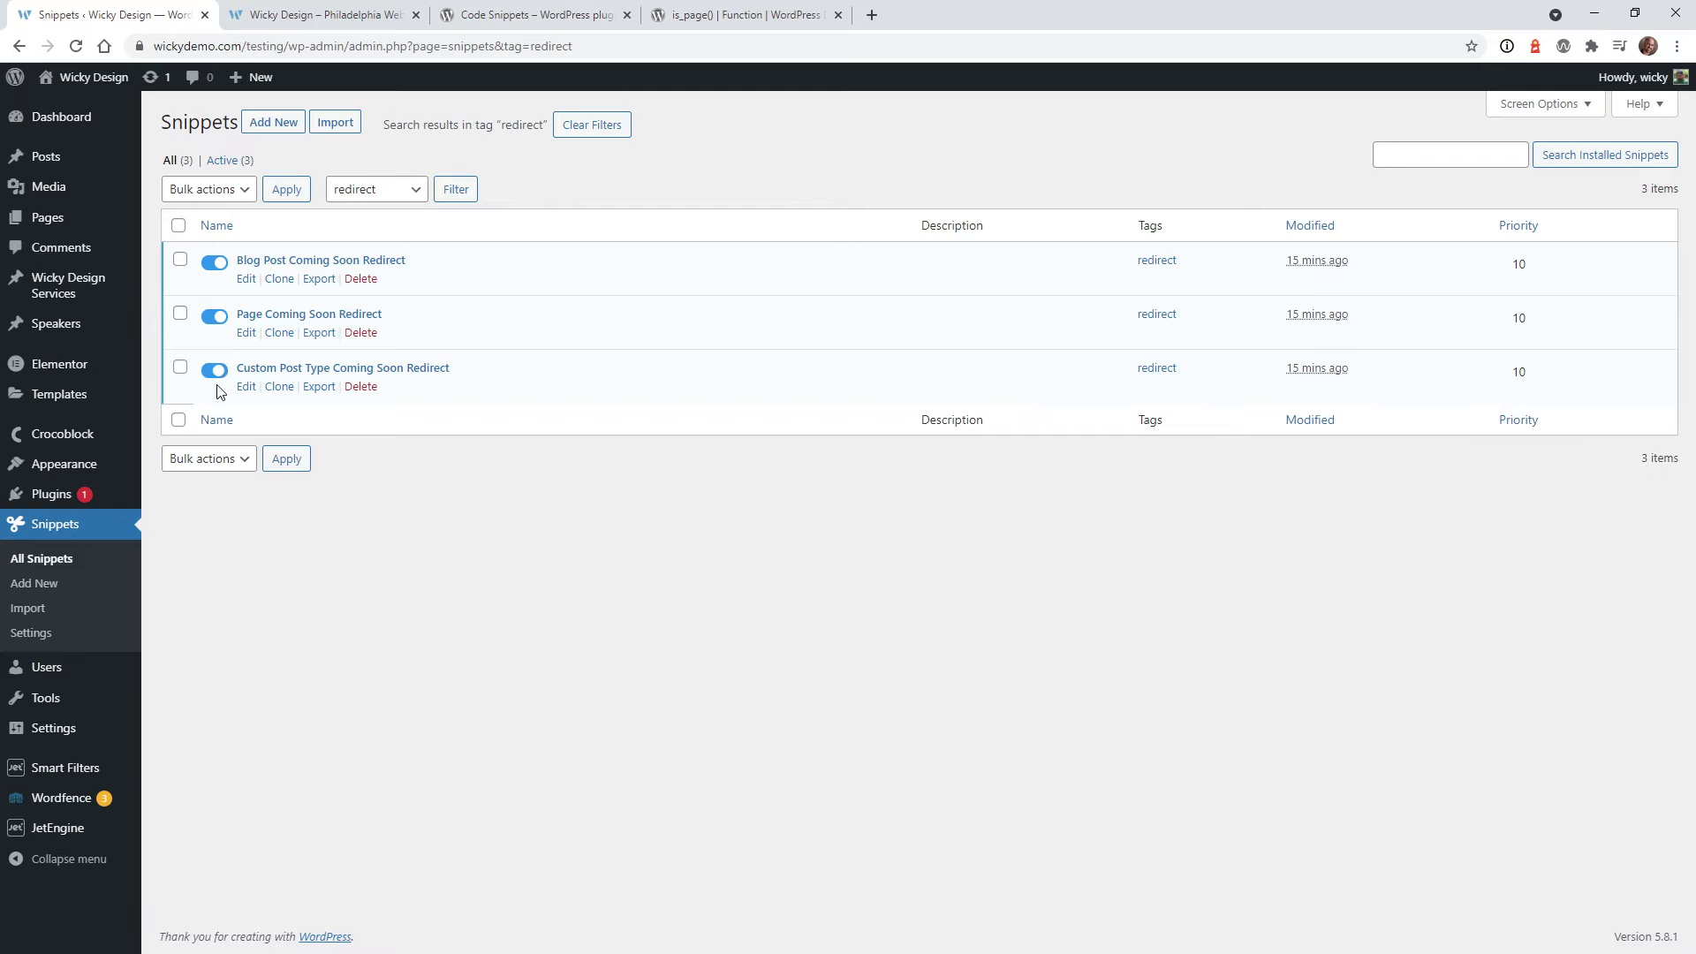
Recheck the tag filter, keeping redirect selected, then switch to the site homepage tab
{"action": "left_click", "coordinate": [385, 189]}
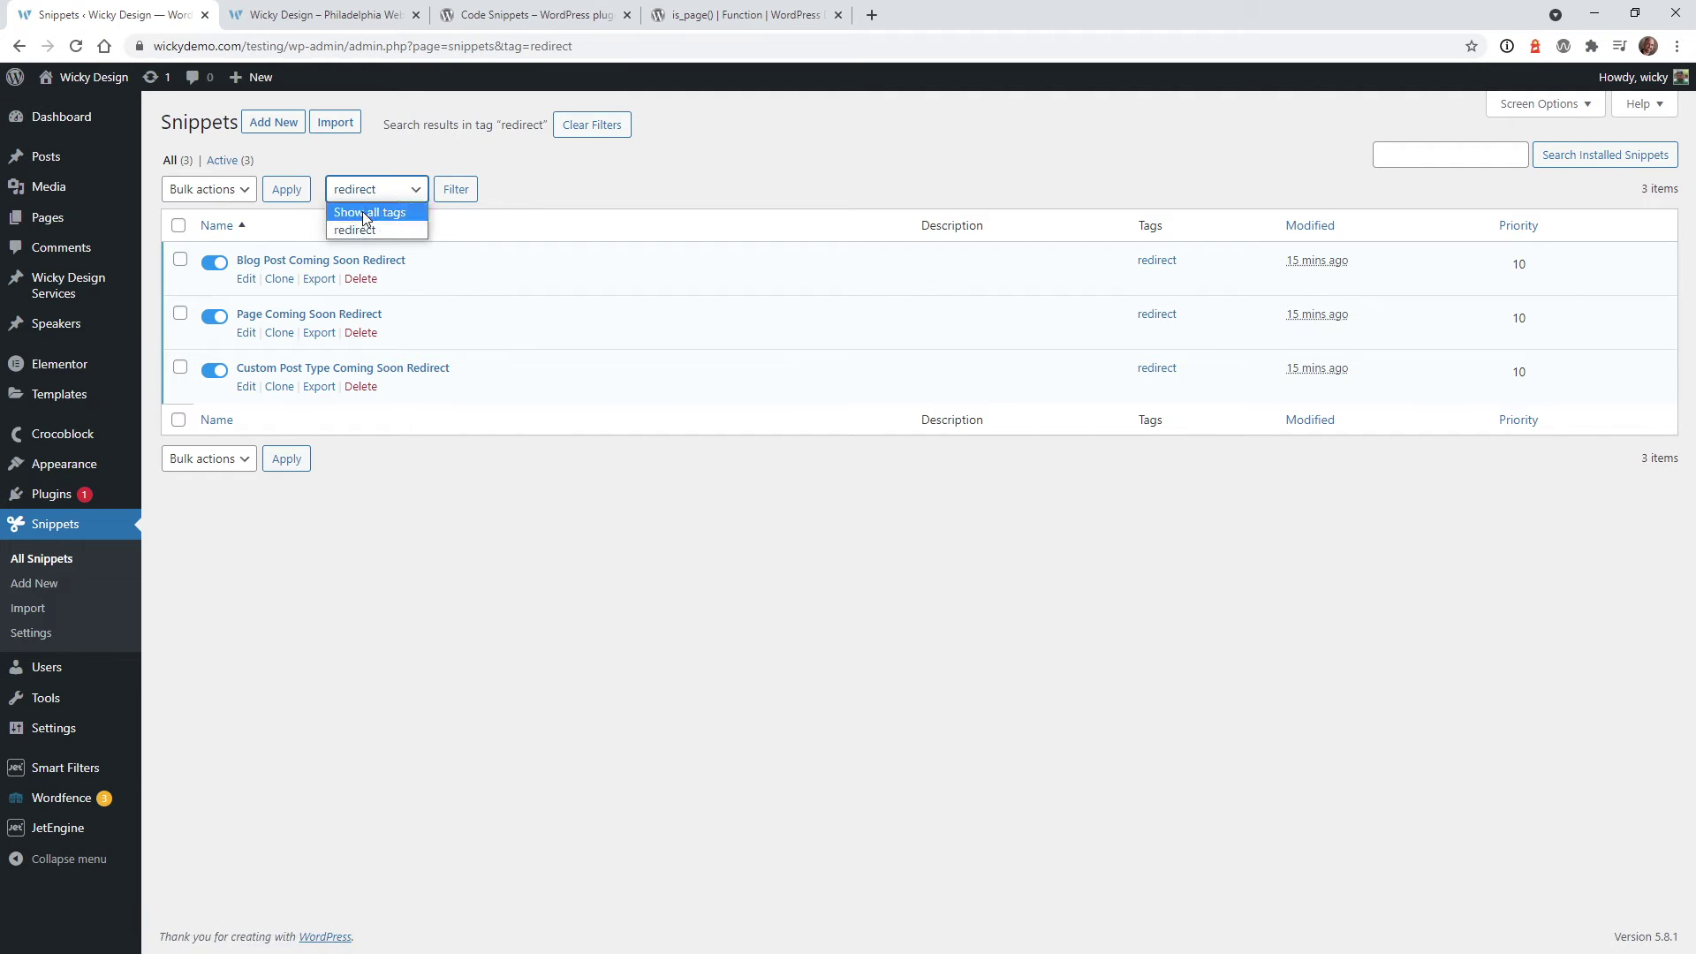
{"action": "left_click", "coordinate": [559, 202]}
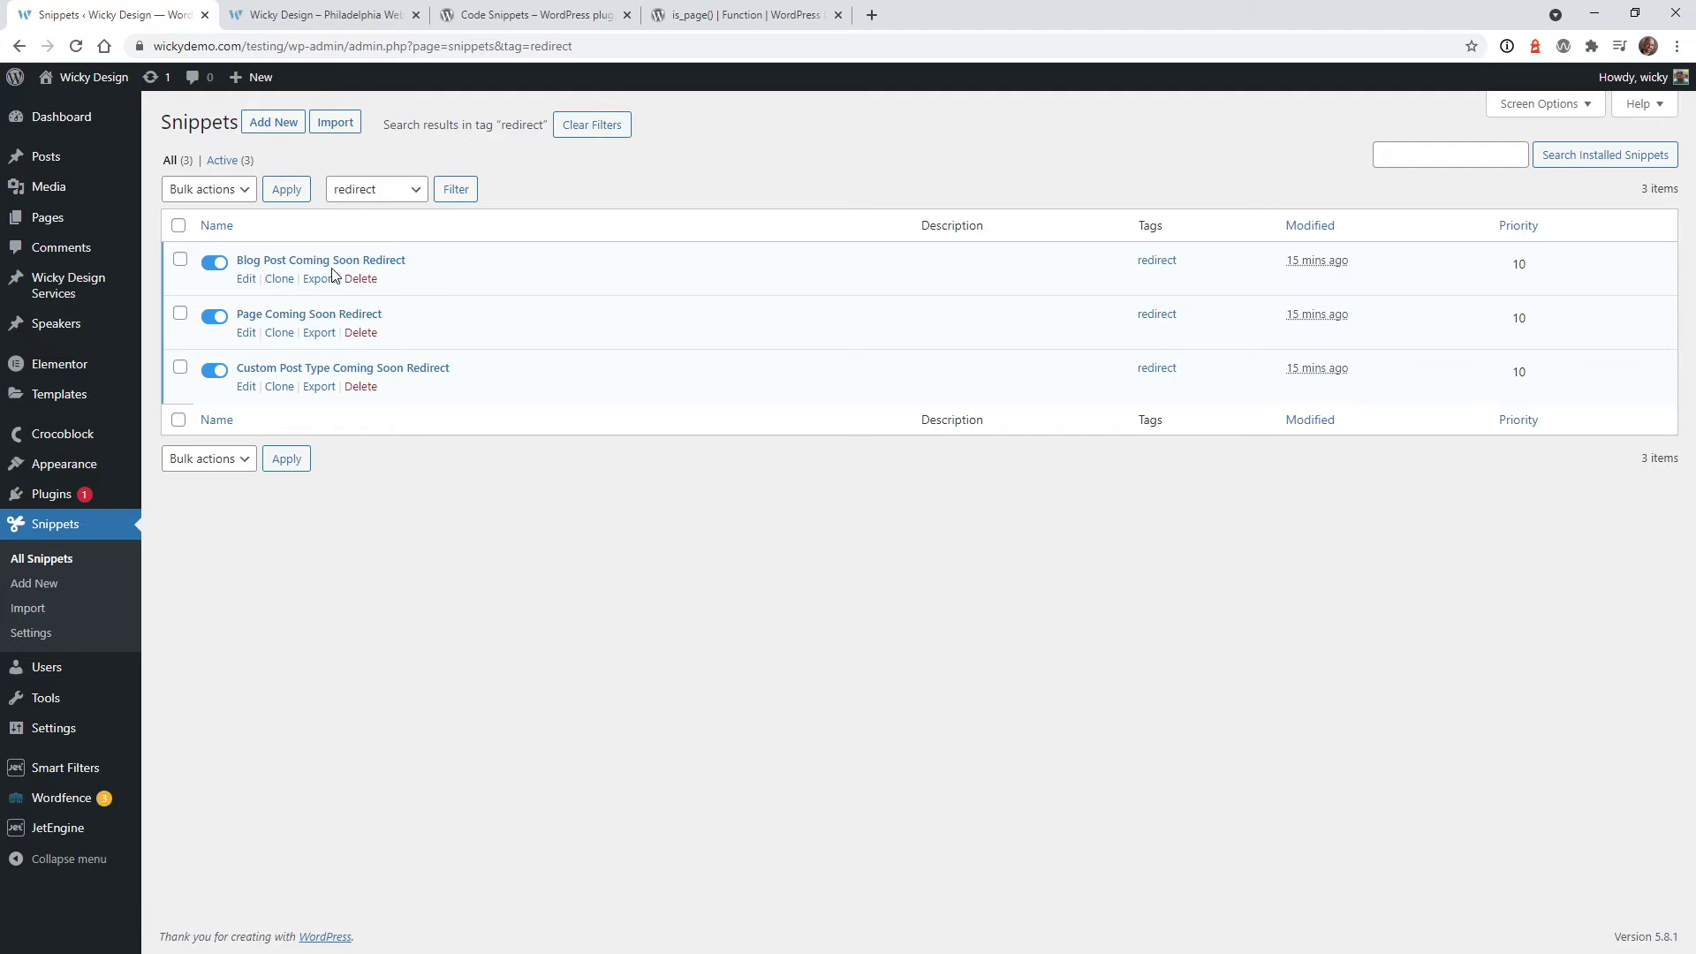
{"action": "left_click", "coordinate": [360, 13]}
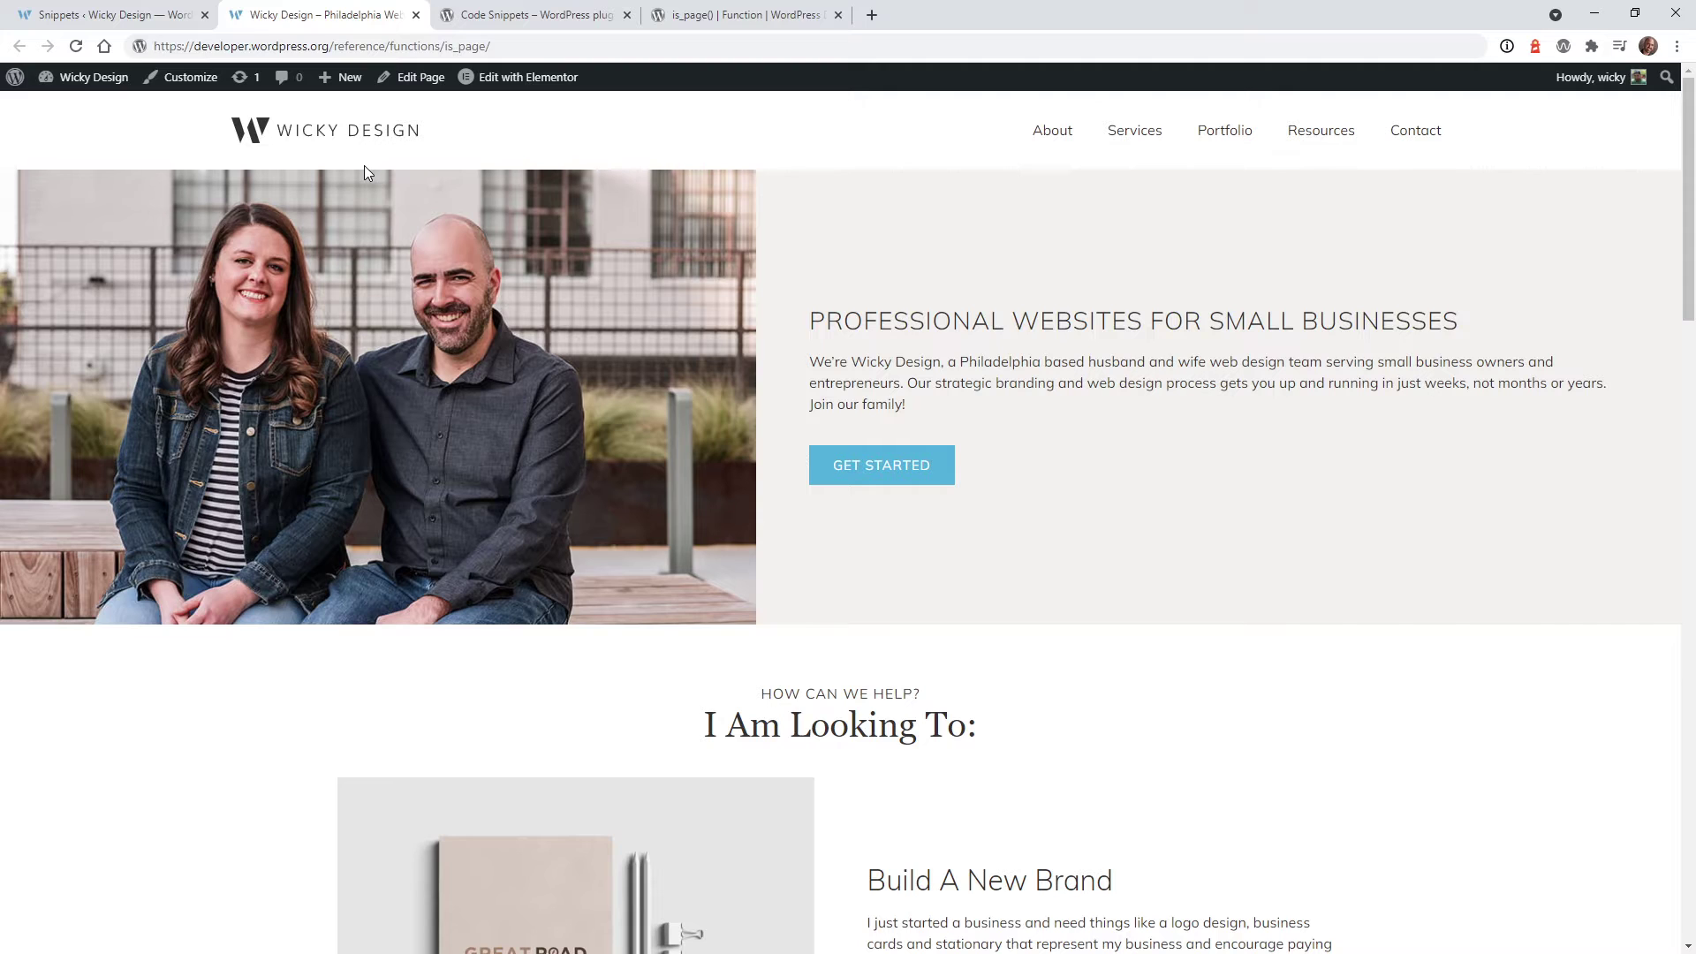
Load the About page while logged in, then hide the logged-out window and return to Snippets
{"action": "left_click", "coordinate": [1046, 155]}
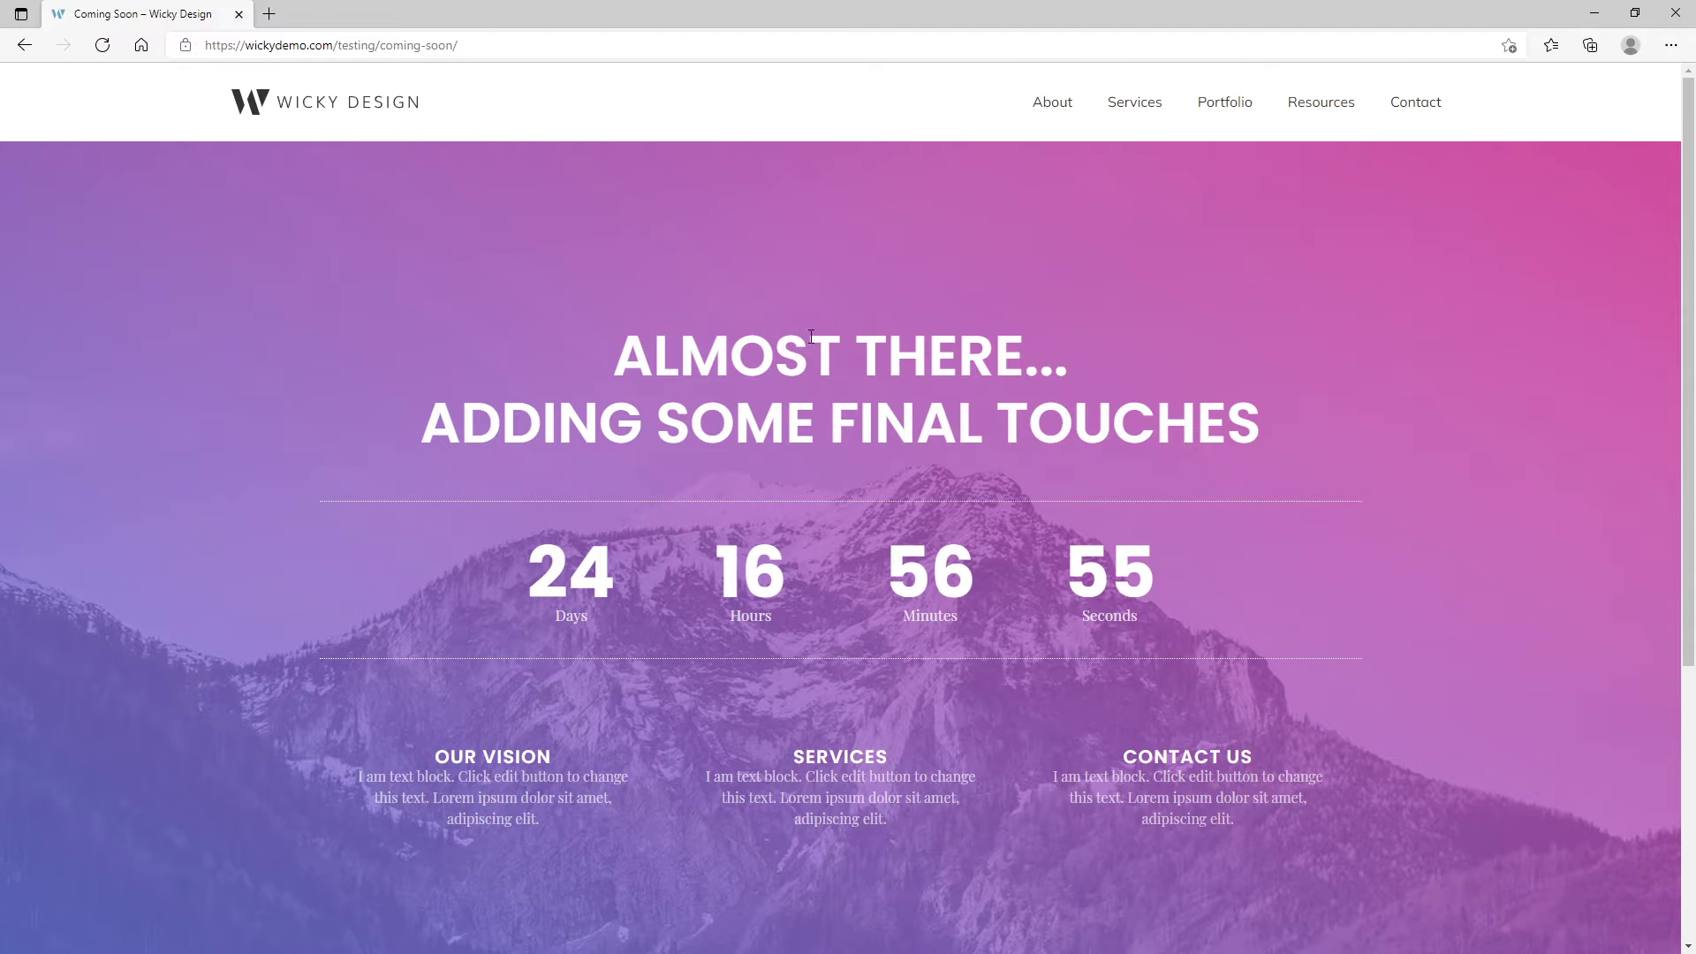
{"action": "left_click", "coordinate": [1594, 12]}
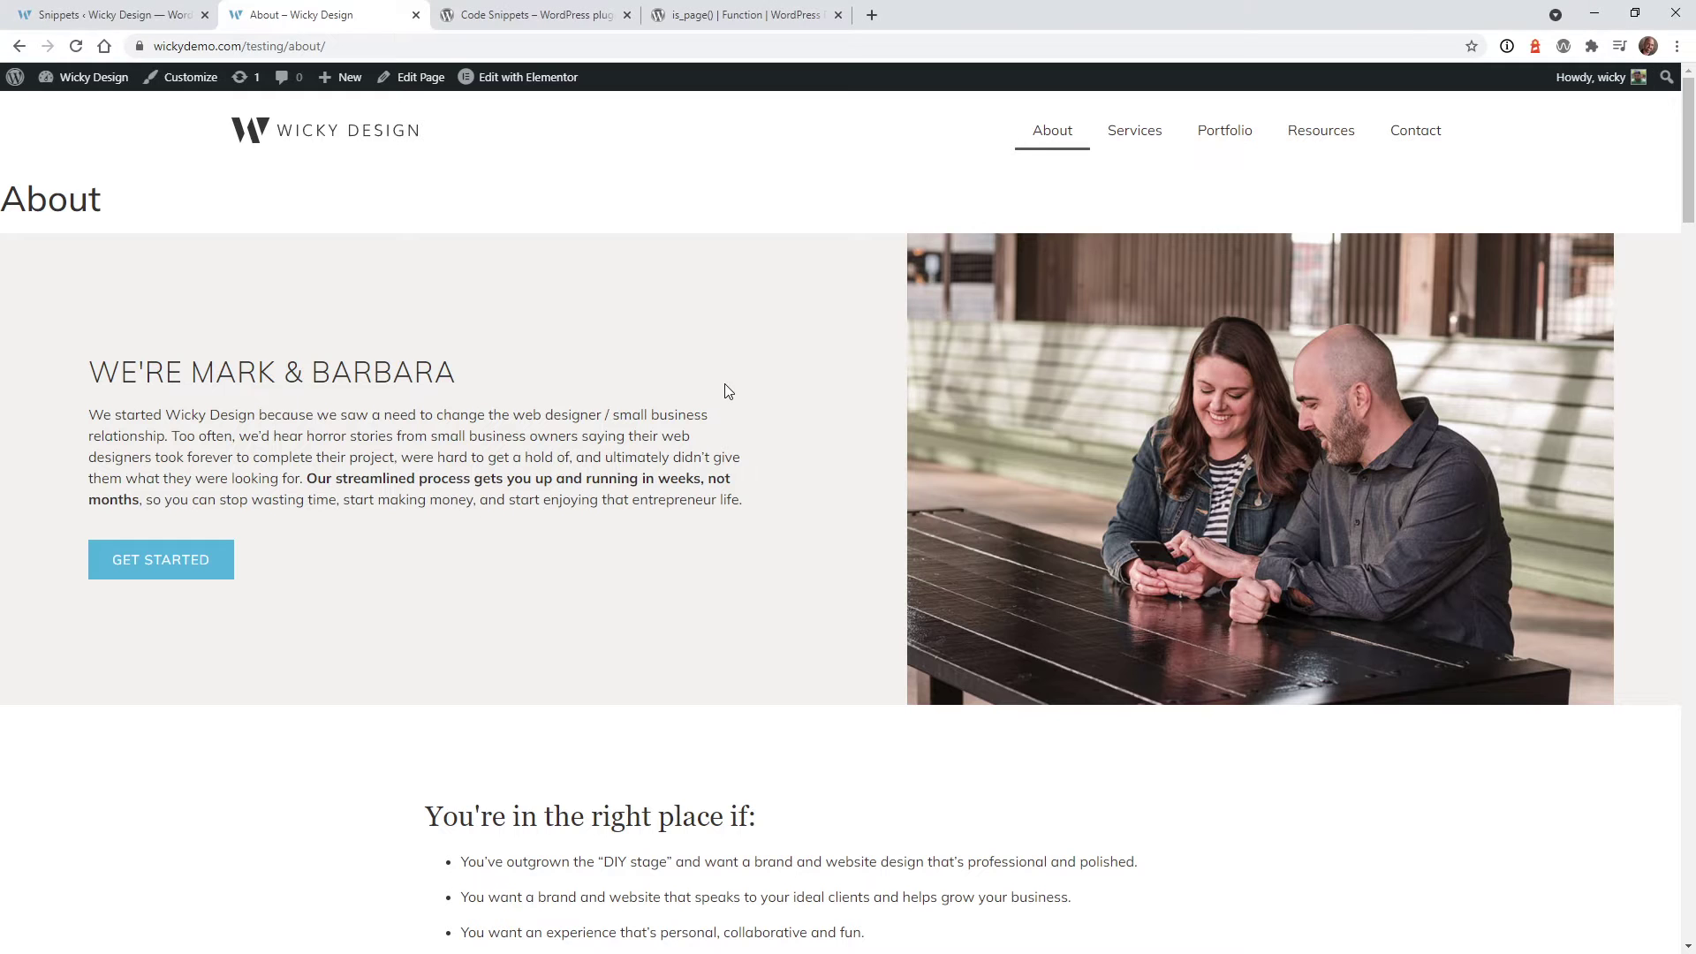
{"action": "left_click", "coordinate": [150, 15]}
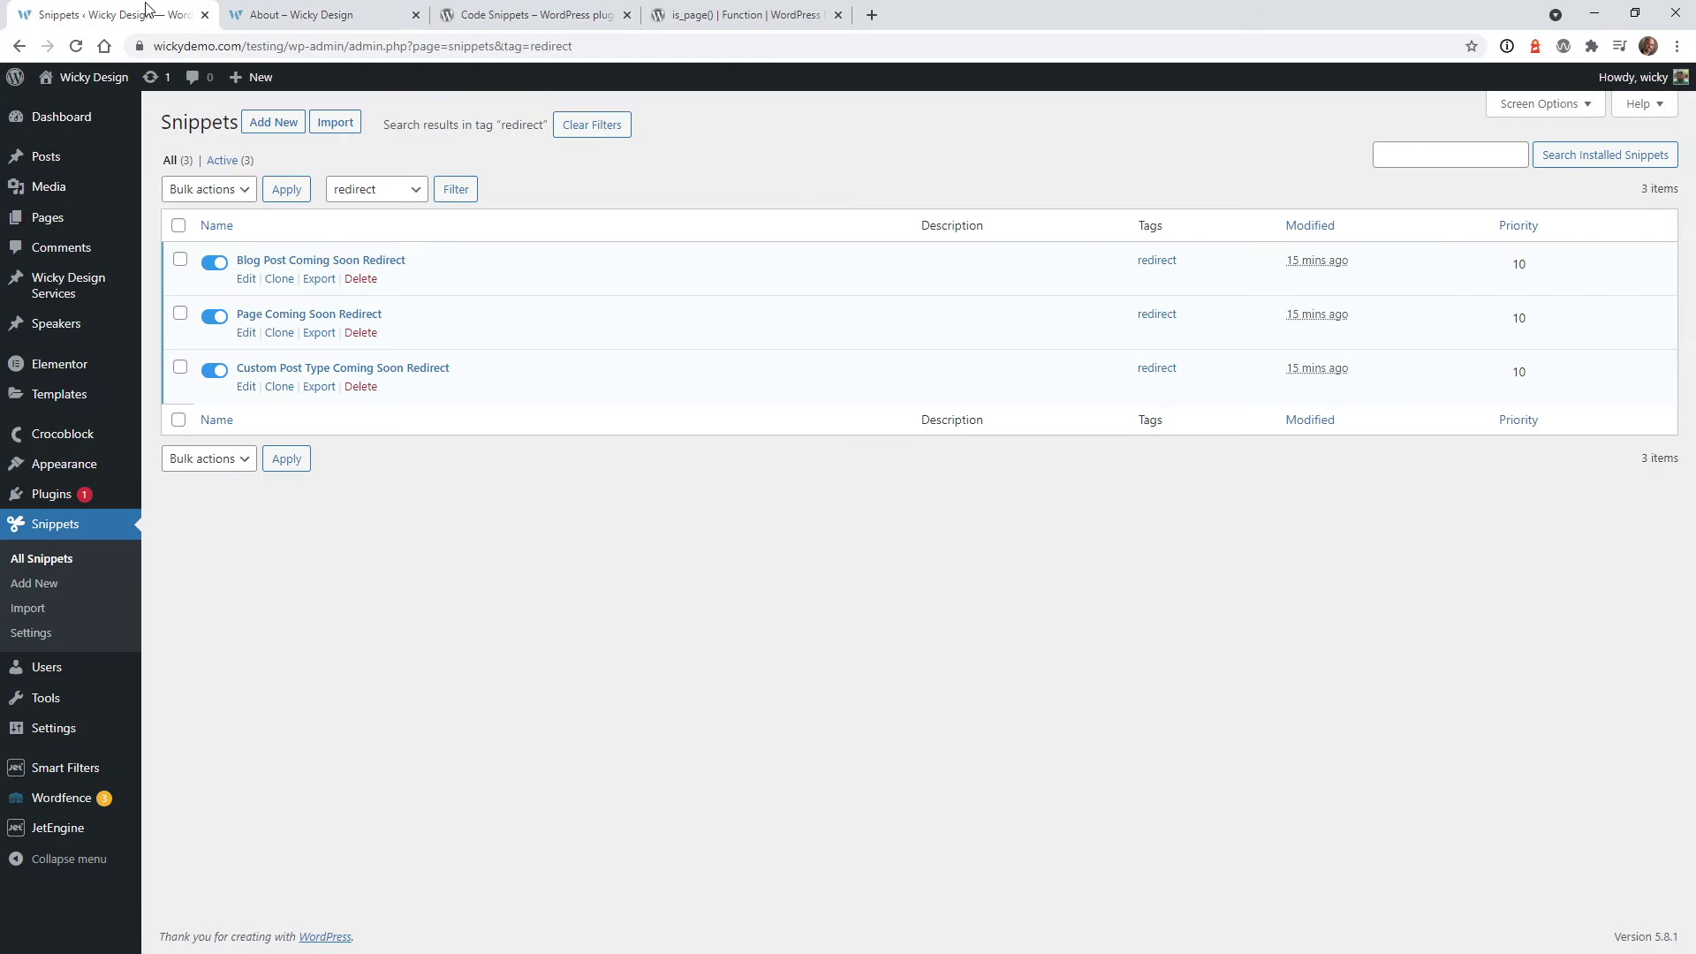
Open Page Coming Soon Redirect for editing and highlight its title text
{"action": "left_click", "coordinate": [275, 318]}
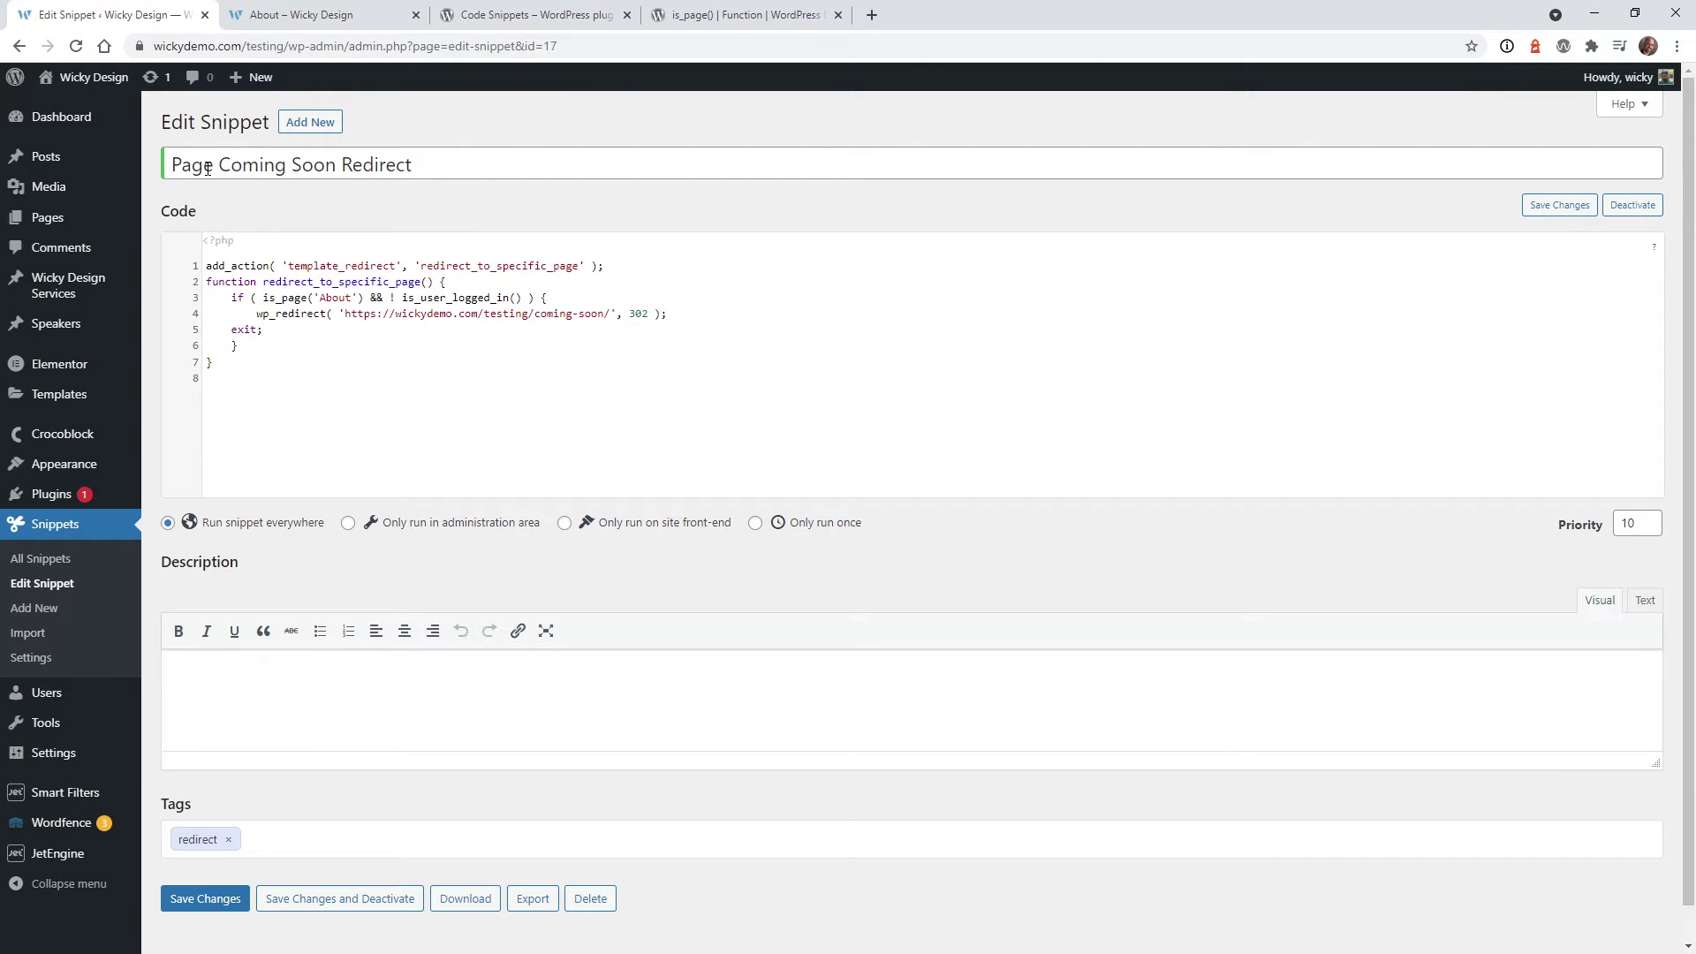
{"action": "left_click", "coordinate": [216, 164]}
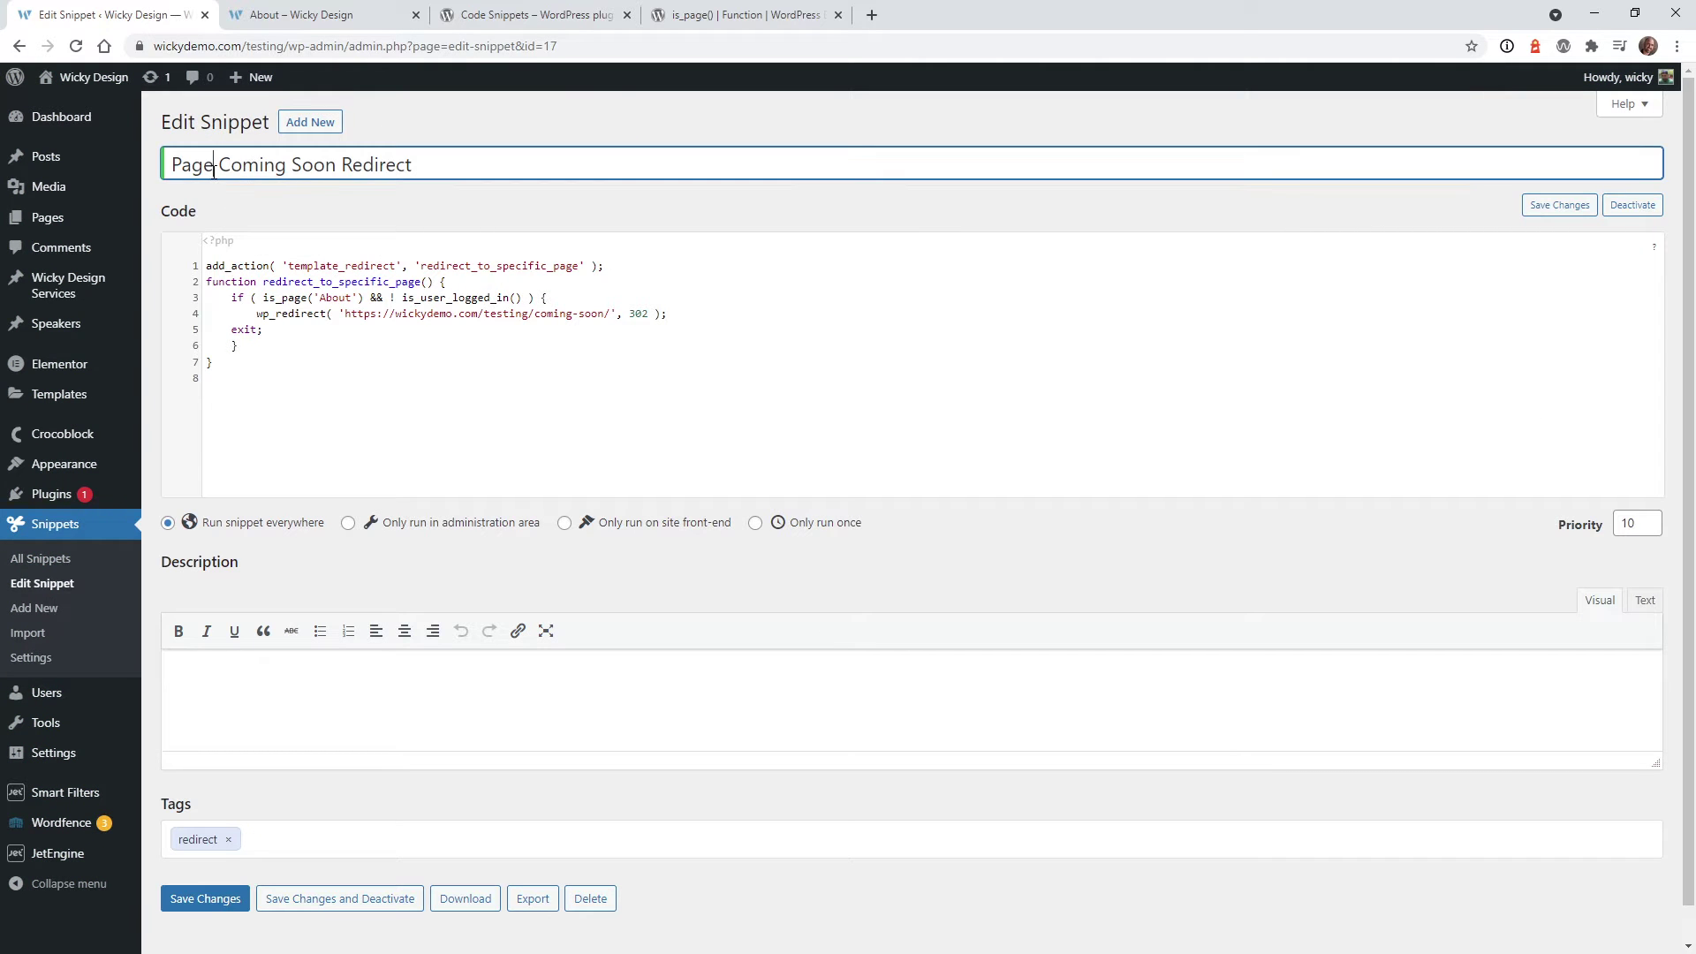
{"action": "left_click", "coordinate": [351, 165]}
{"action": "left_click_drag", "start_coordinate": [462, 169], "coordinate": [182, 168]}
{"action": "left_click", "coordinate": [375, 167]}
Highlight the template_redirect hook and the redirect_to_specific_page callback on line 1
{"action": "left_click", "coordinate": [395, 265]}
{"action": "left_click_drag", "start_coordinate": [395, 265], "coordinate": [302, 265]}
{"action": "left_click", "coordinate": [301, 266]}
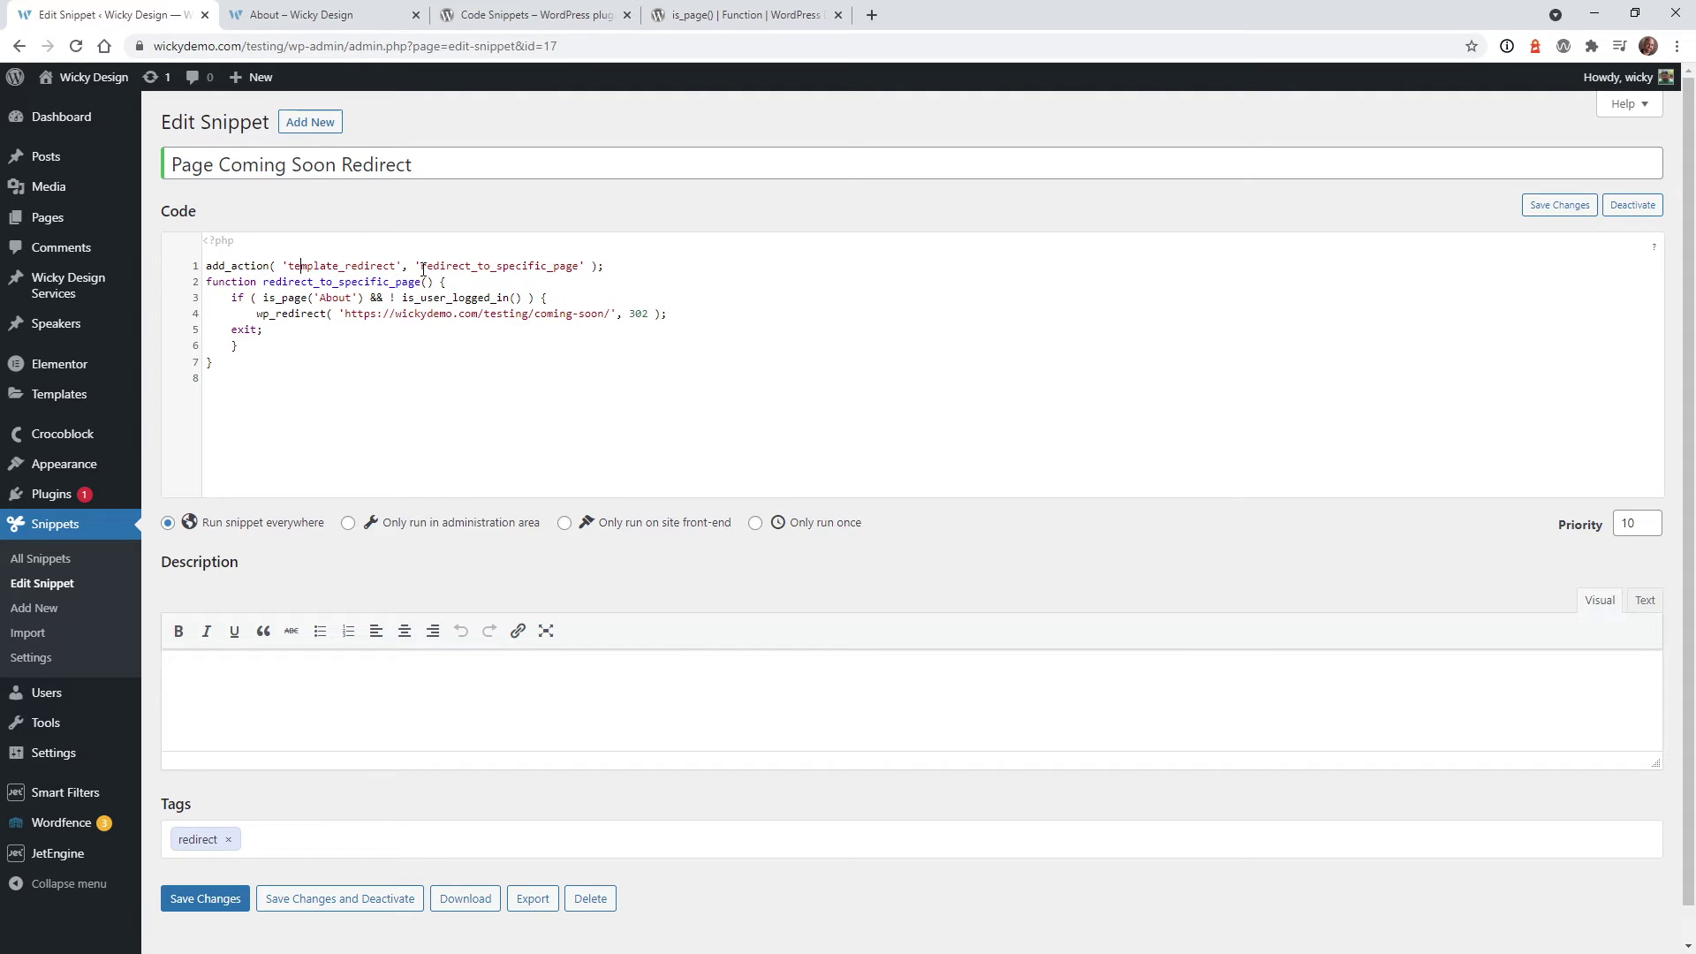
{"action": "left_click_drag", "start_coordinate": [420, 265], "coordinate": [565, 266]}
{"action": "left_click", "coordinate": [564, 309]}
{"action": "left_click_drag", "start_coordinate": [579, 266], "coordinate": [420, 265]}
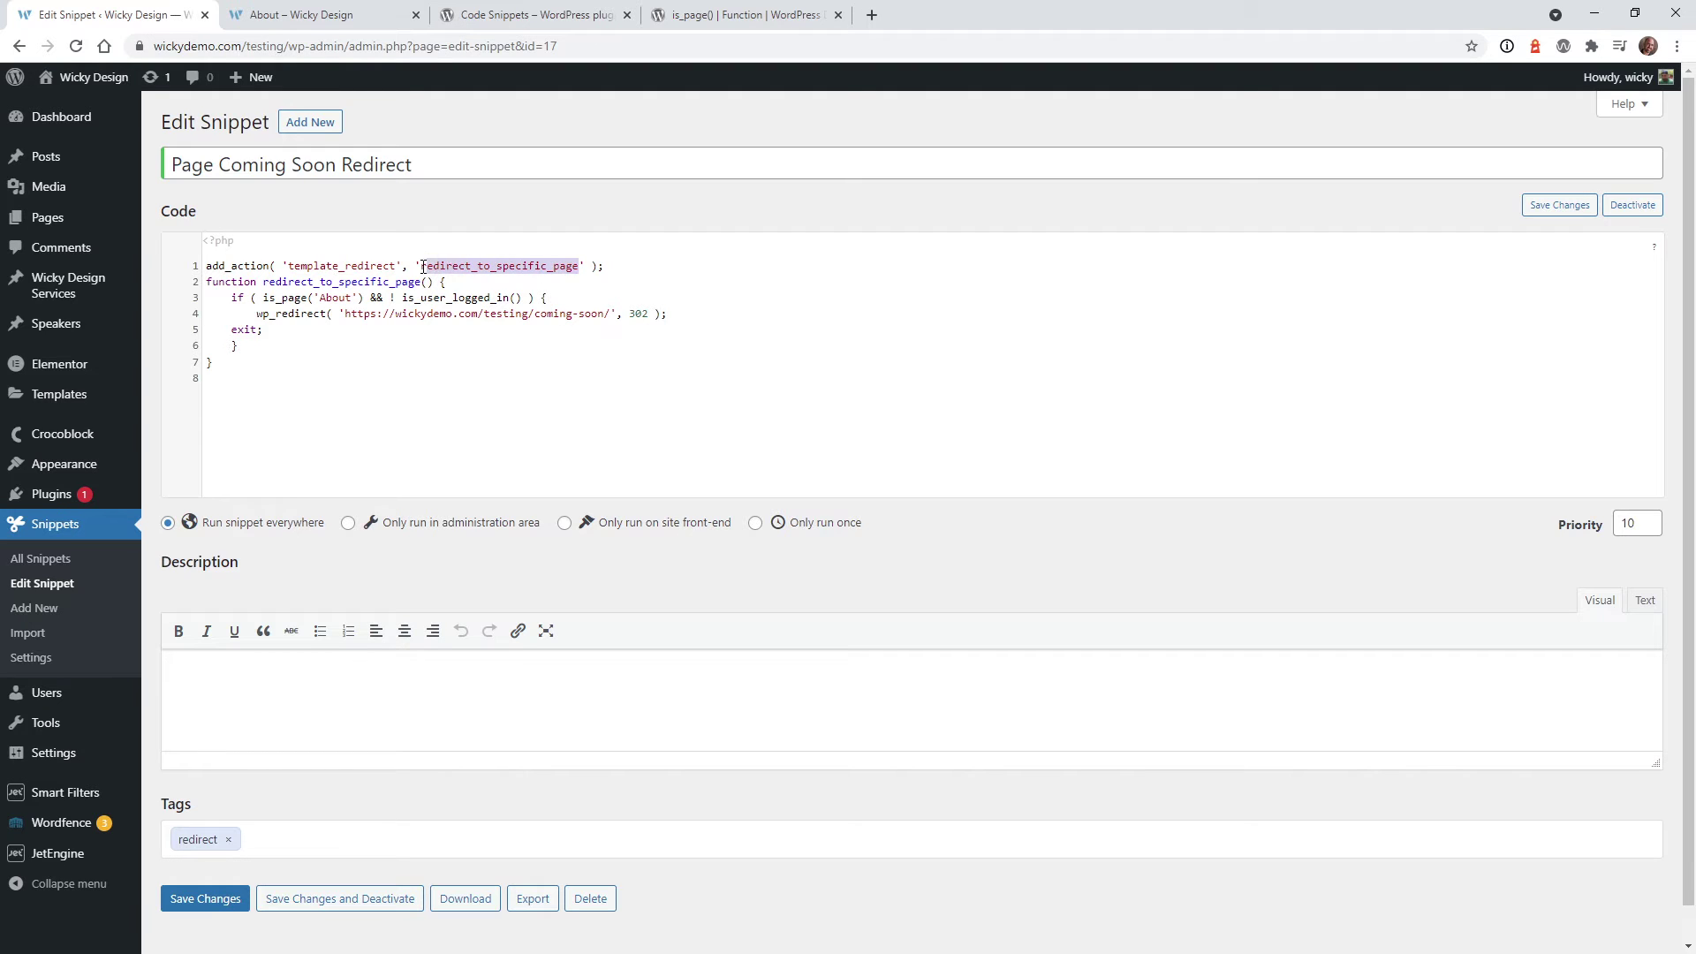
{"action": "left_click", "coordinate": [461, 323]}
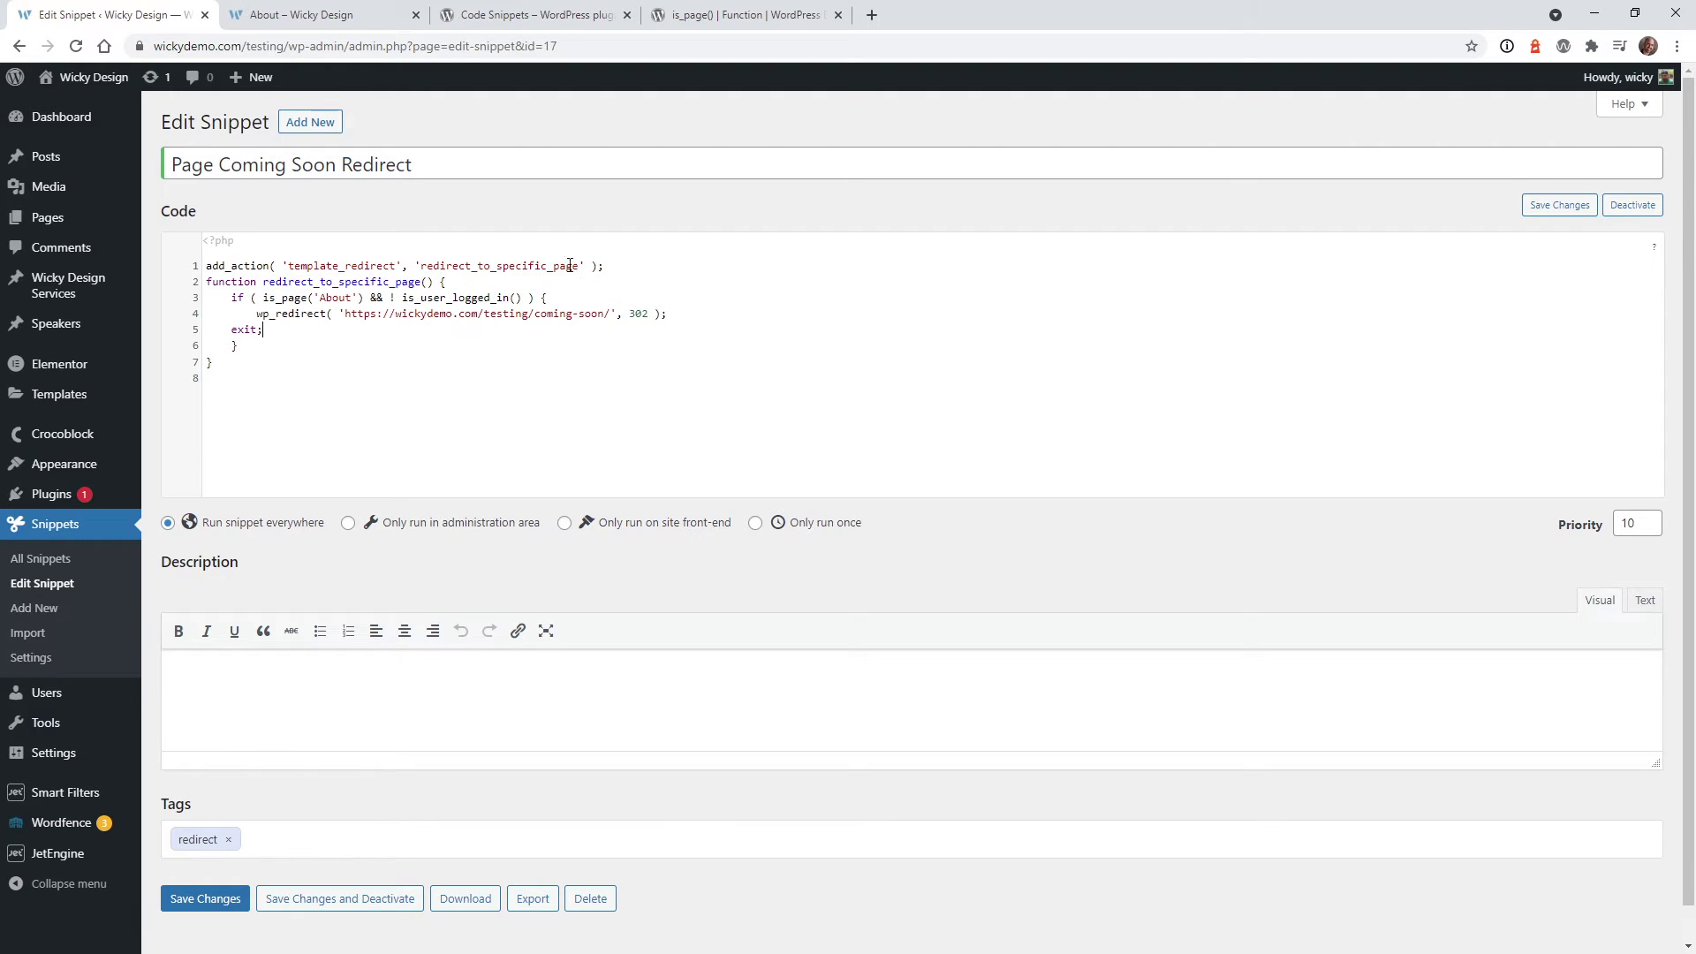
Point out the if condition, wp_redirect and its 302 status, then open Coming Soon in a new tab
{"action": "left_click", "coordinate": [235, 297]}
{"action": "left_click_drag", "start_coordinate": [256, 314], "coordinate": [324, 314]}
{"action": "left_click", "coordinate": [356, 316]}
{"action": "left_click_drag", "start_coordinate": [629, 313], "coordinate": [647, 314]}
{"action": "left_click", "coordinate": [645, 343]}
{"action": "key", "text": "Down"}
{"action": "key", "text": "Down"}
Look over the Coming Soon page, highlighting its heading, then return to the Edit Snippet tab
{"action": "left_click", "coordinate": [926, 13]}
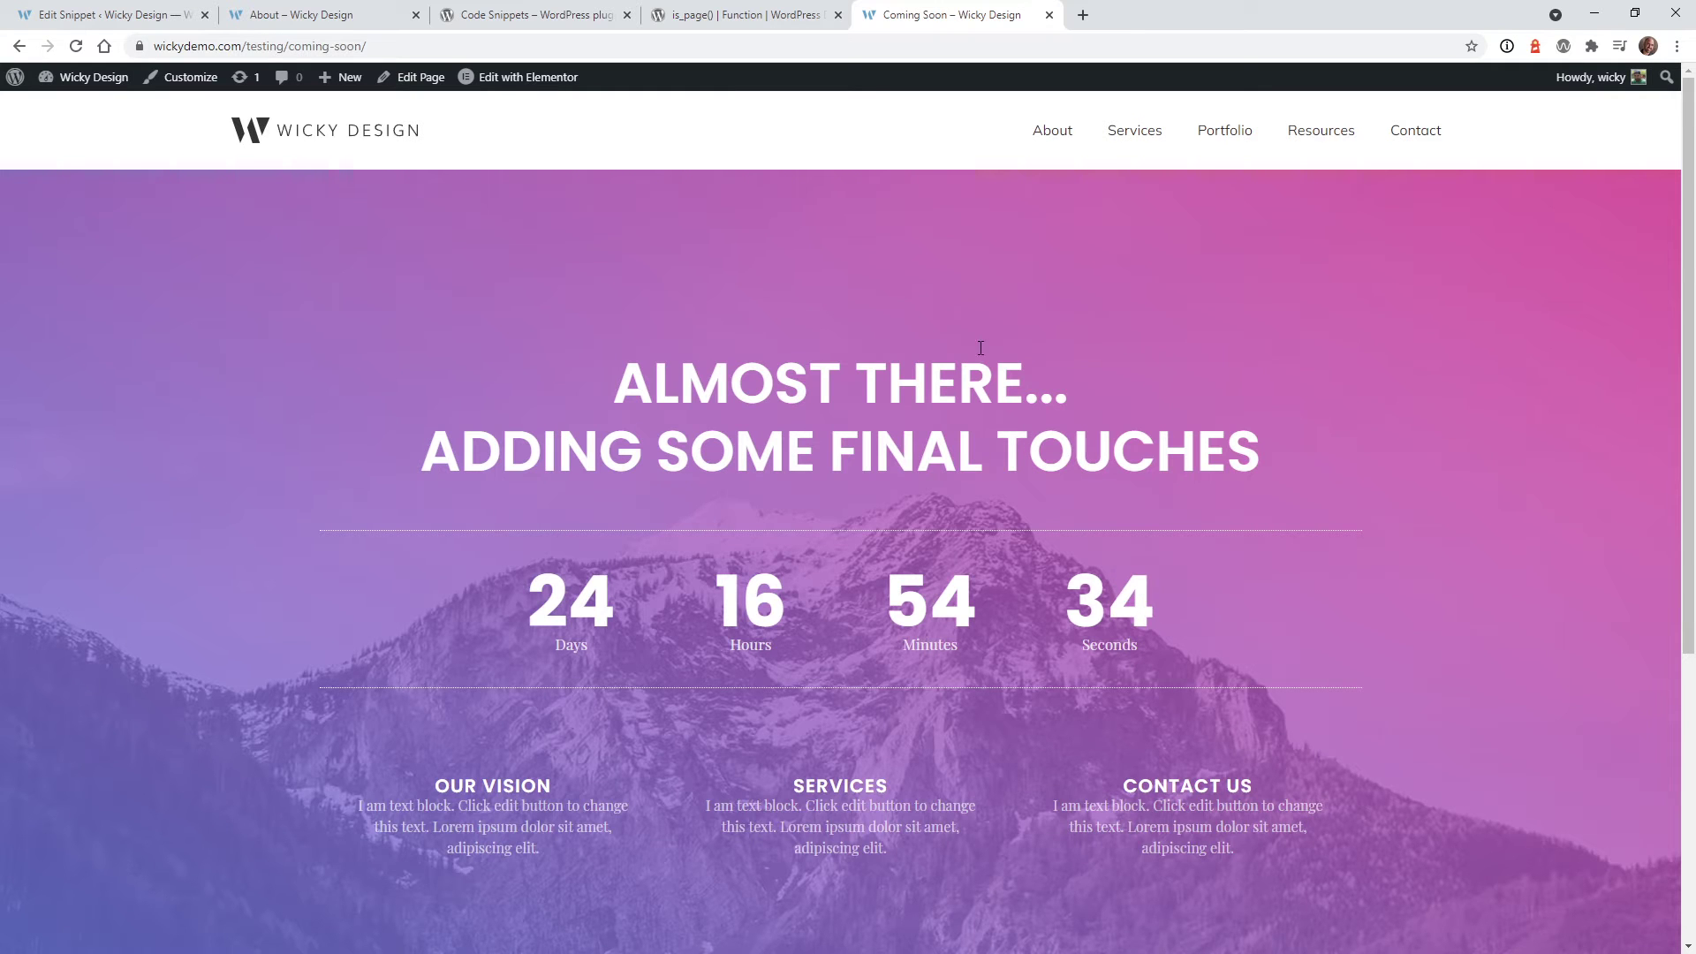
{"action": "scroll", "coordinate": [628, 519], "scroll_direction": "down", "scroll_amount": 2}
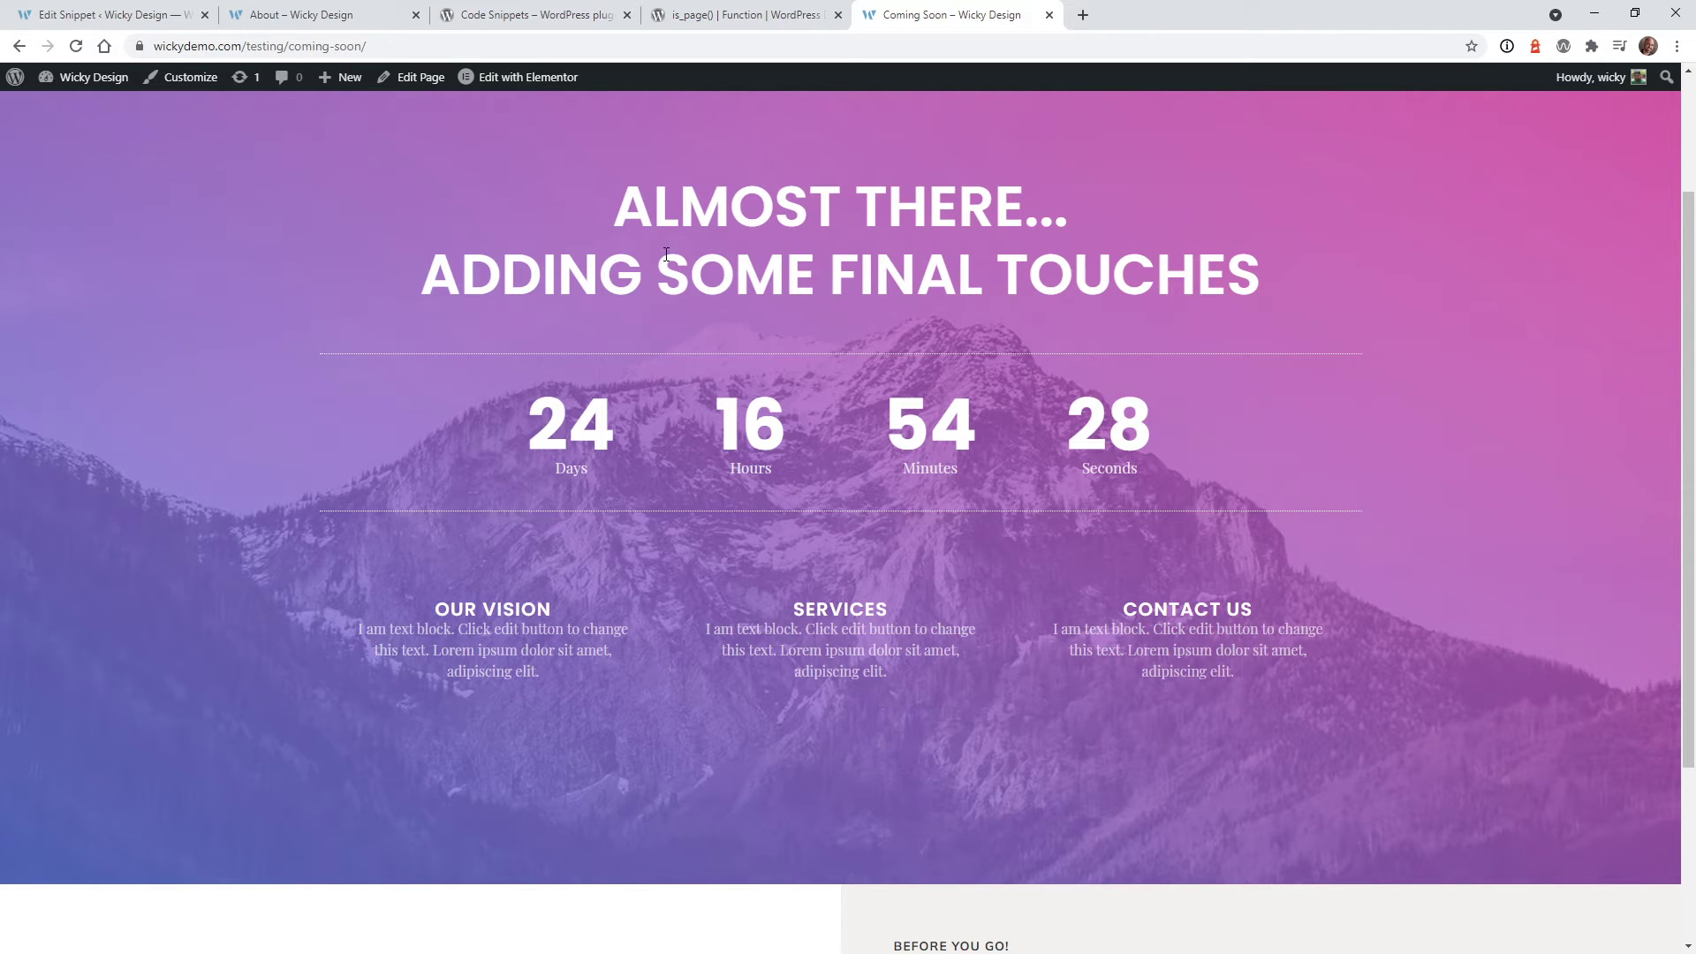
{"action": "left_click_drag", "start_coordinate": [617, 200], "coordinate": [751, 208]}
{"action": "left_click", "coordinate": [751, 207]}
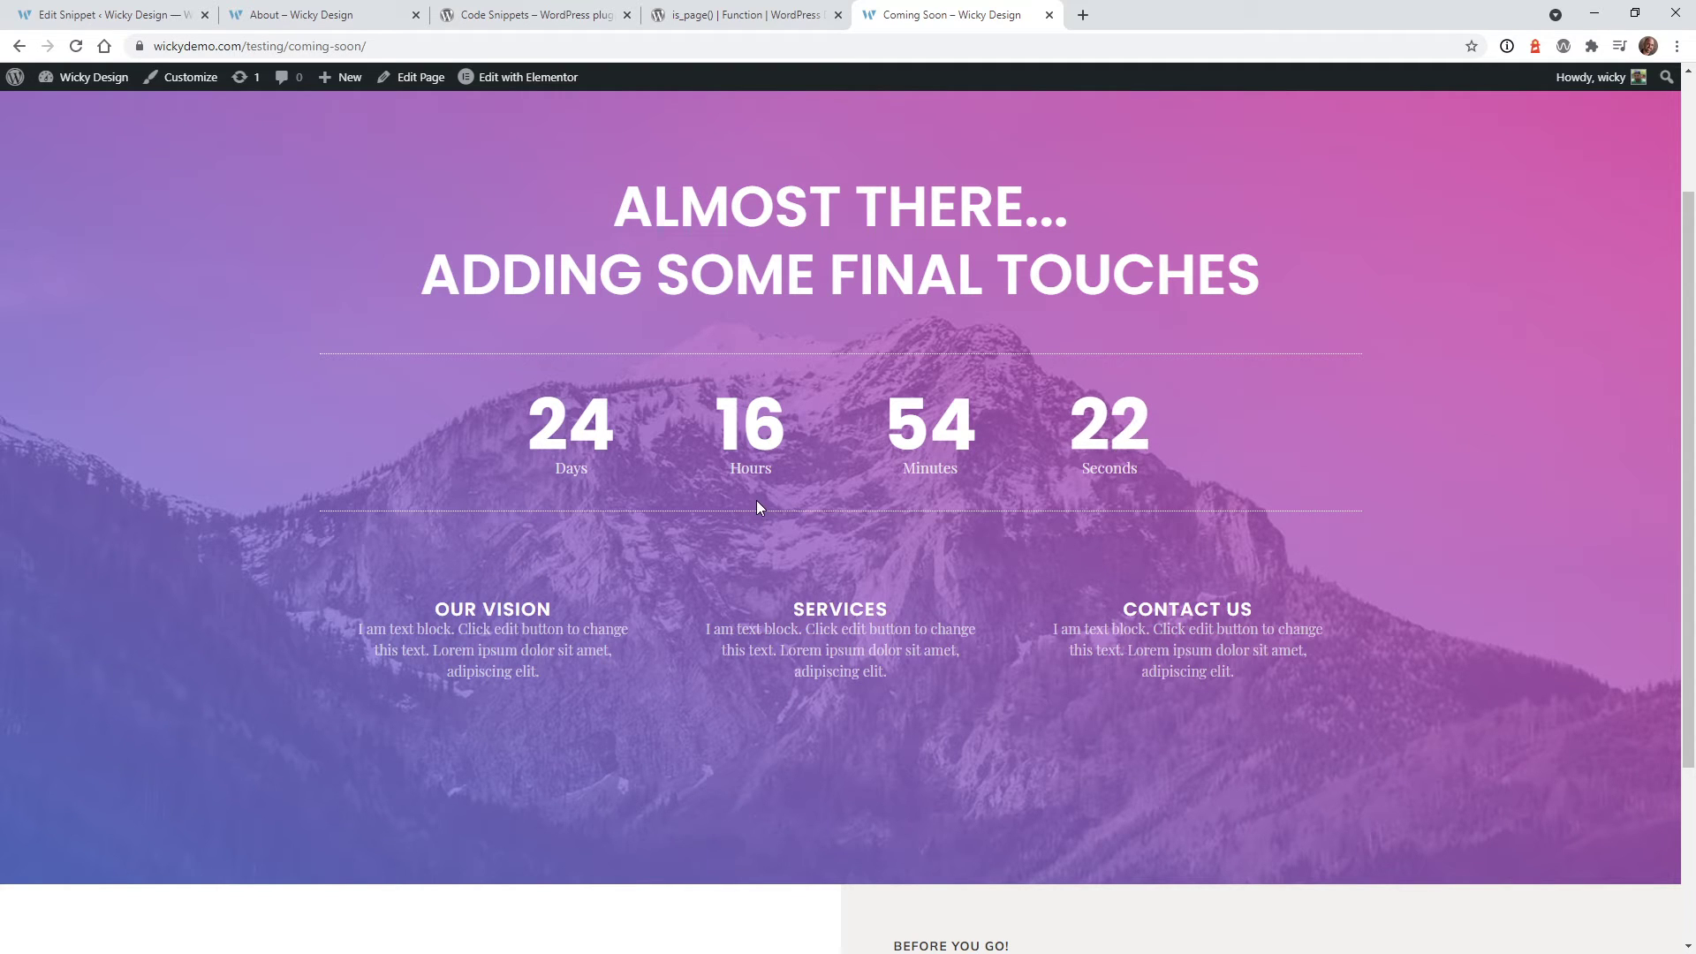
{"action": "scroll", "coordinate": [404, 180], "scroll_direction": "up", "scroll_amount": 2}
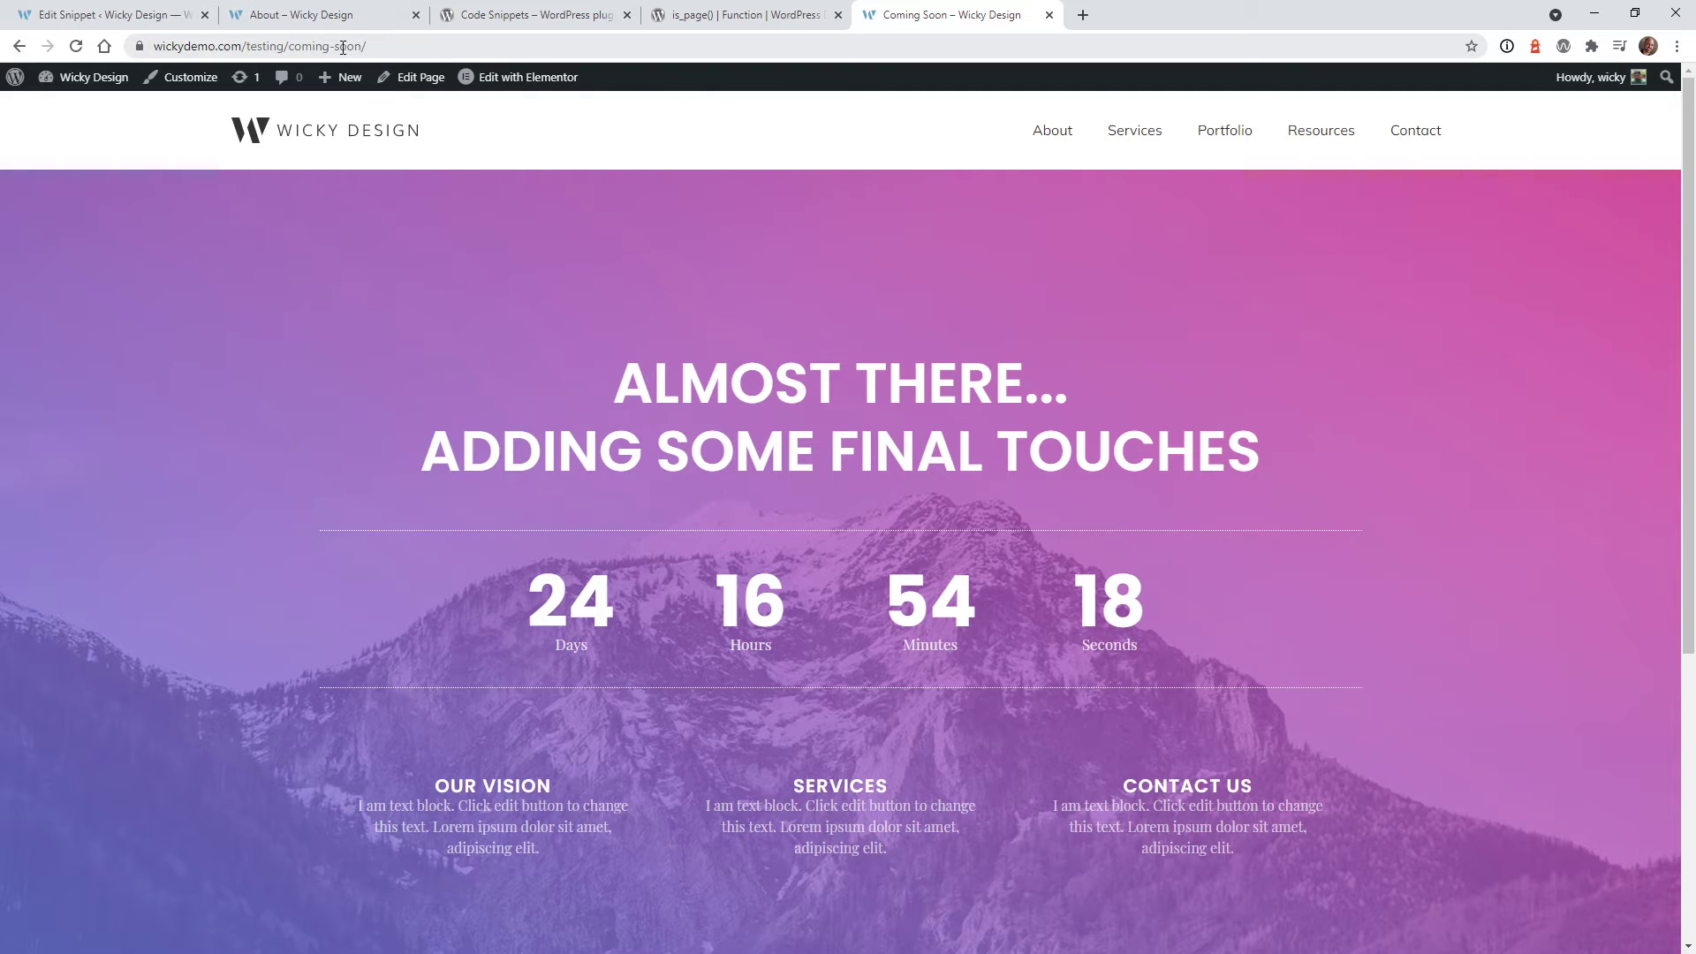
{"action": "key", "text": "ctrl+1"}
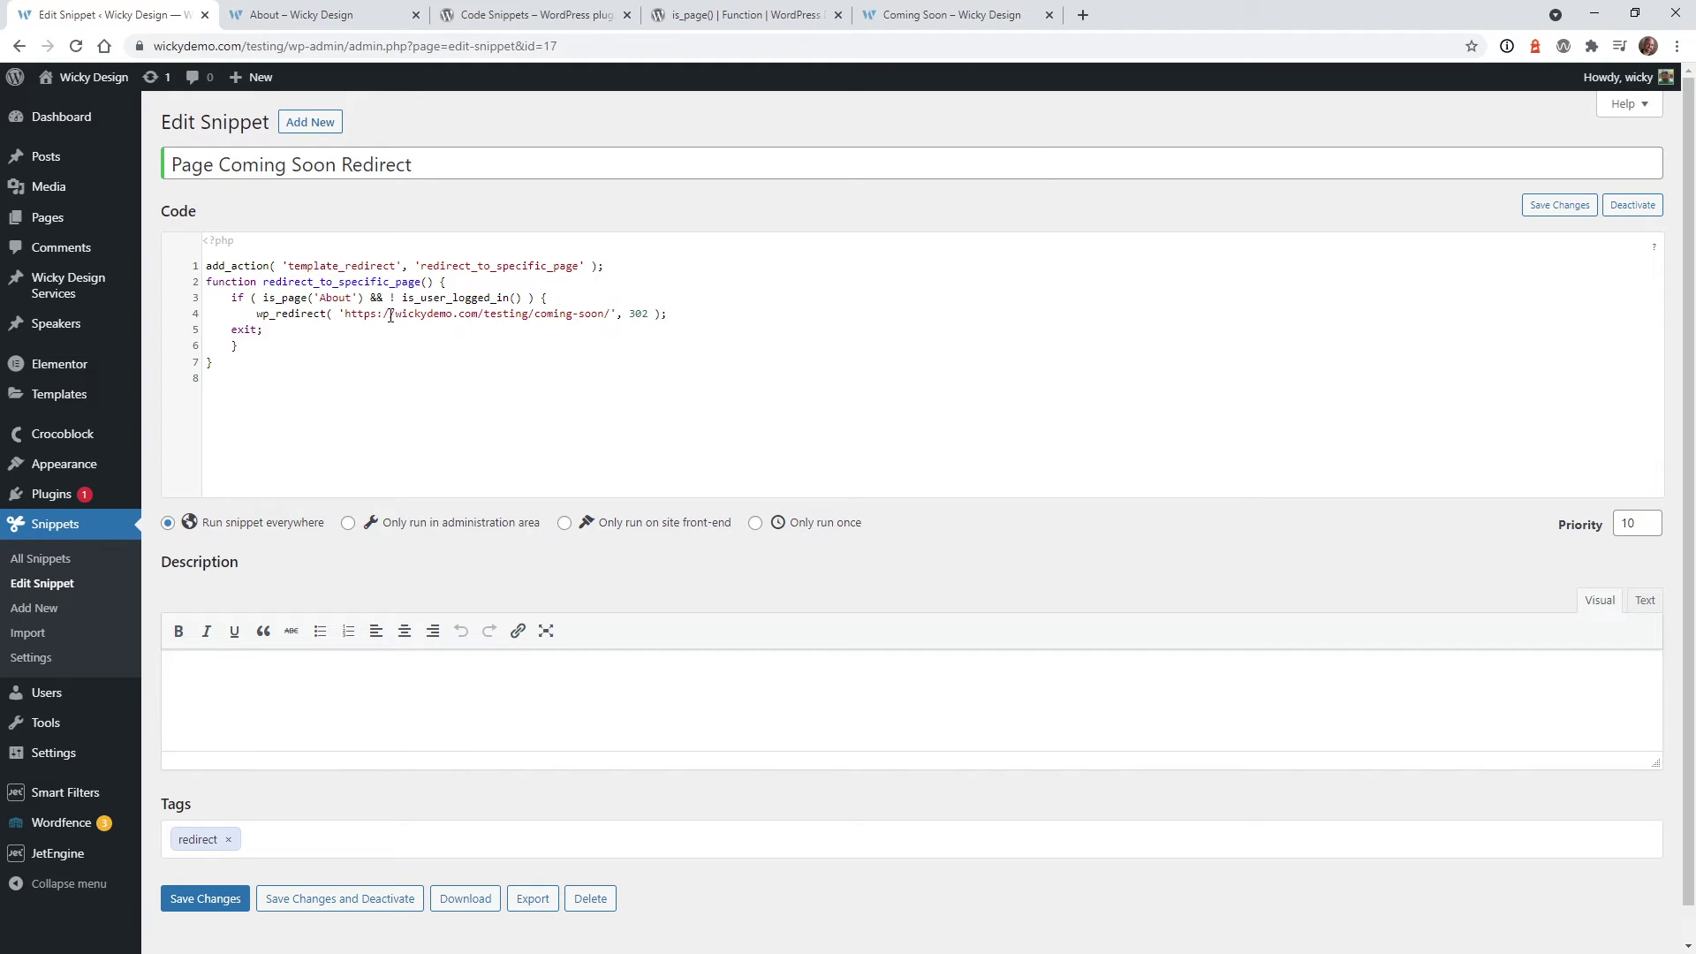
Bring up the is_page() reference and scroll to the User Contributed Notes examples
{"action": "key", "text": "ctrl+4"}
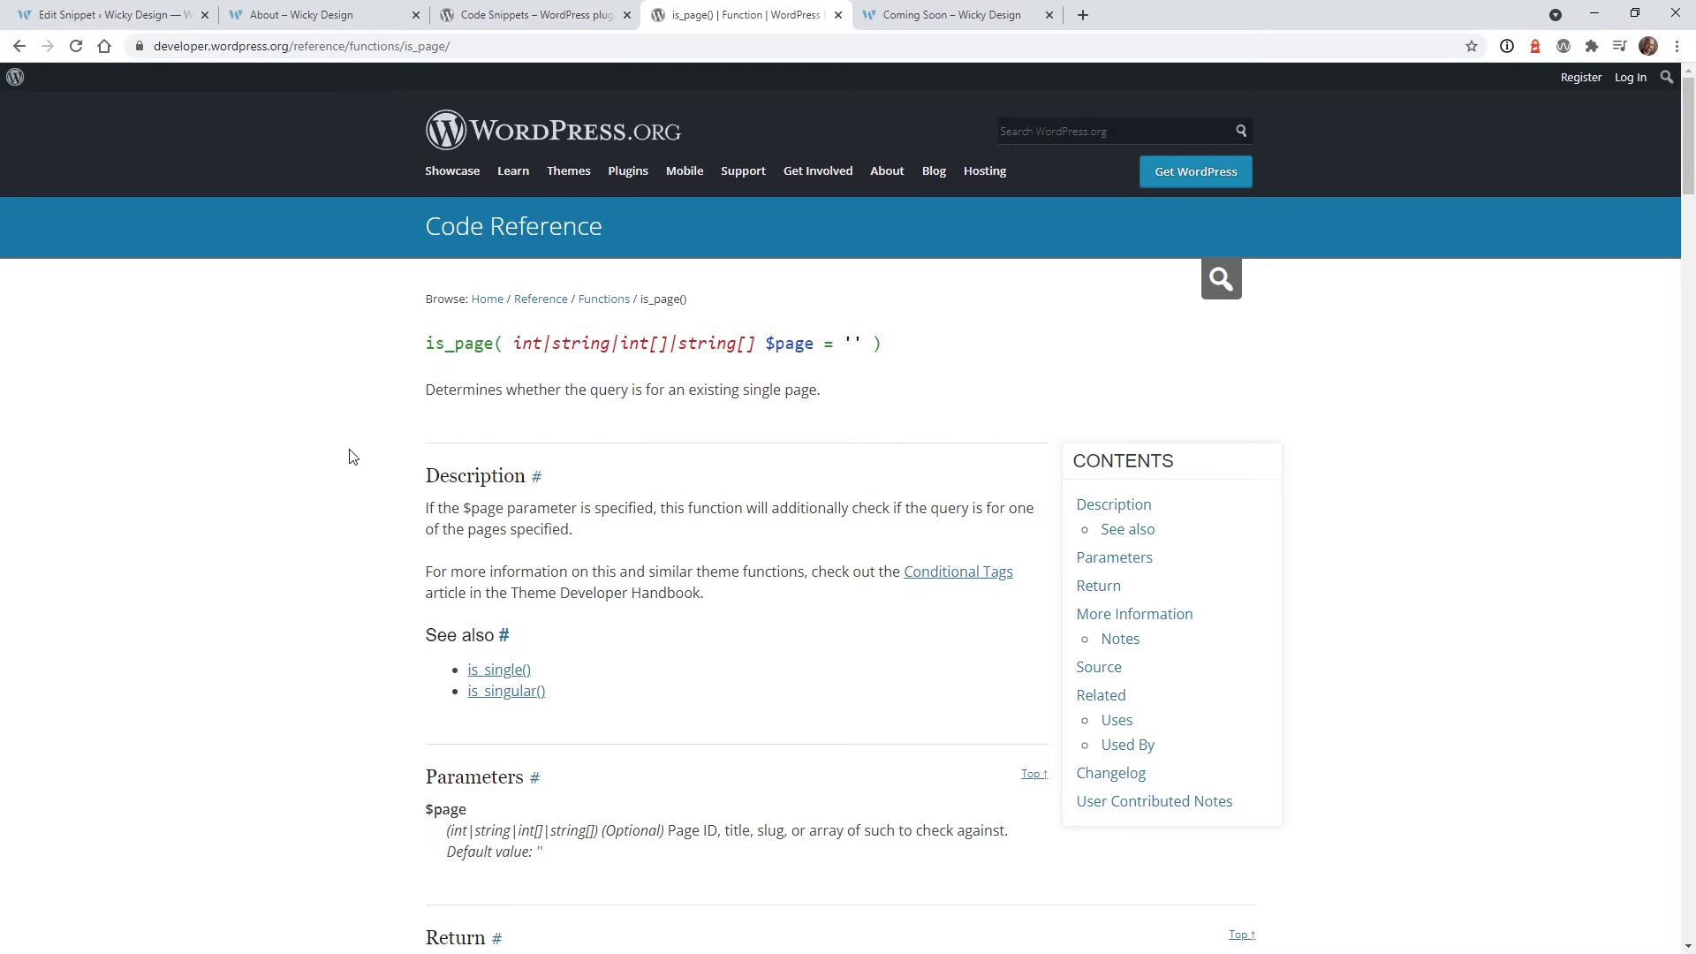
{"action": "scroll", "coordinate": [351, 455], "scroll_direction": "down", "scroll_amount": 14}
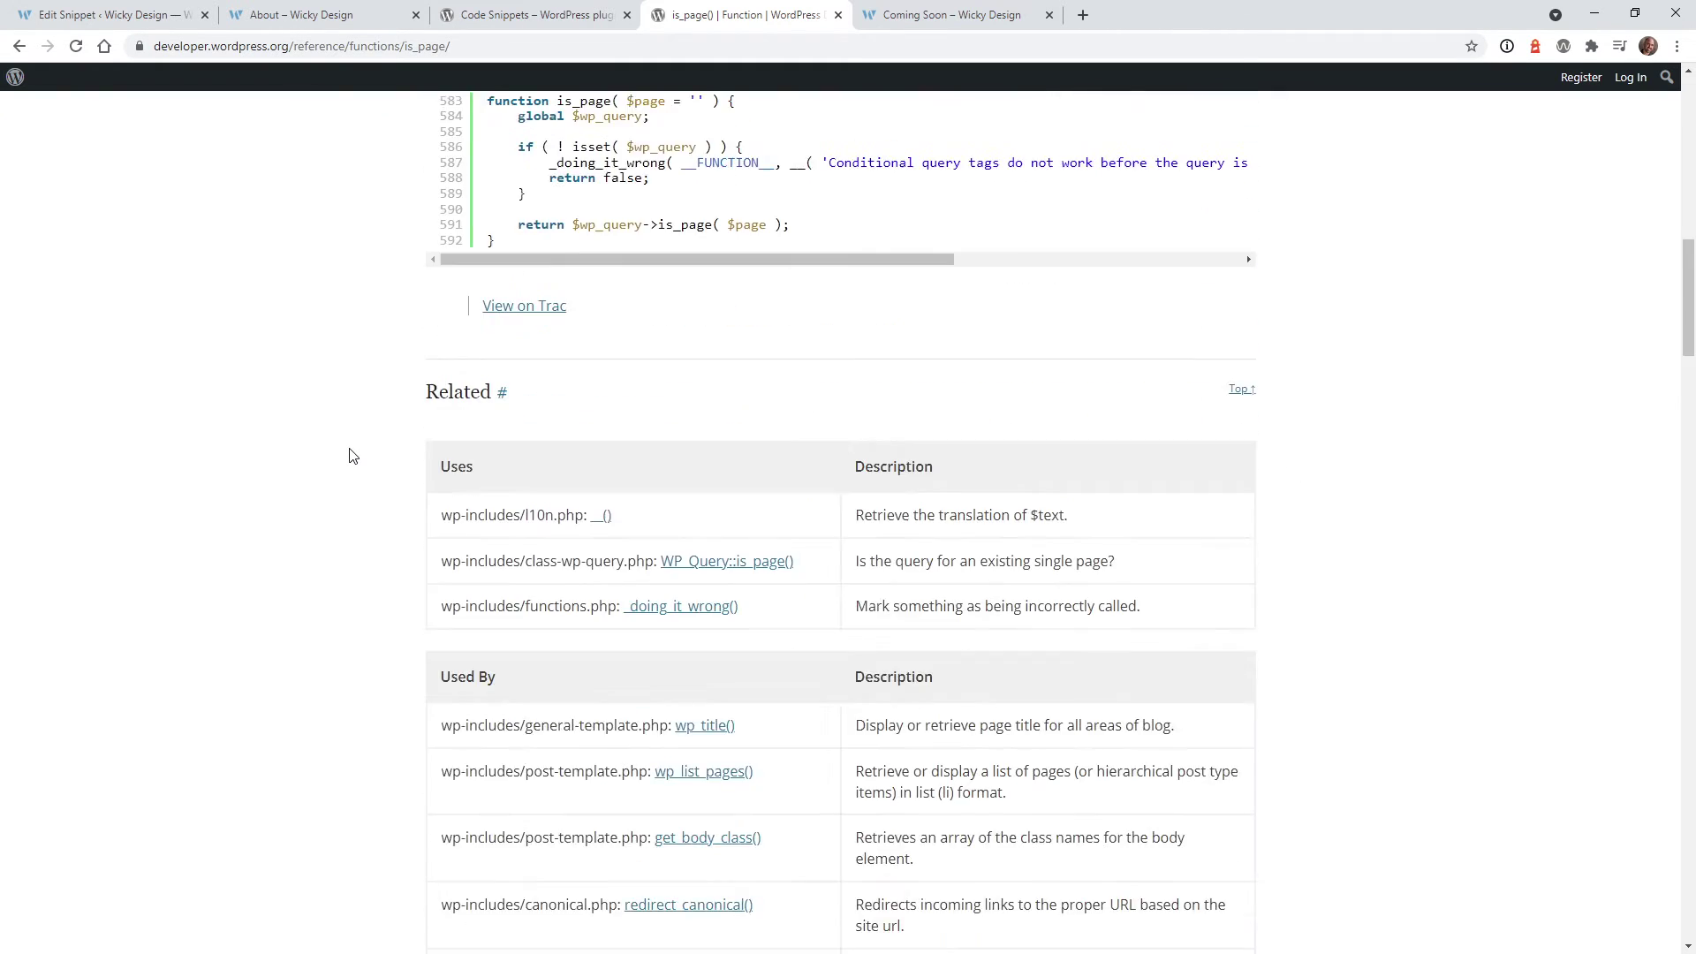
{"action": "scroll", "coordinate": [351, 455], "scroll_direction": "down", "scroll_amount": 10}
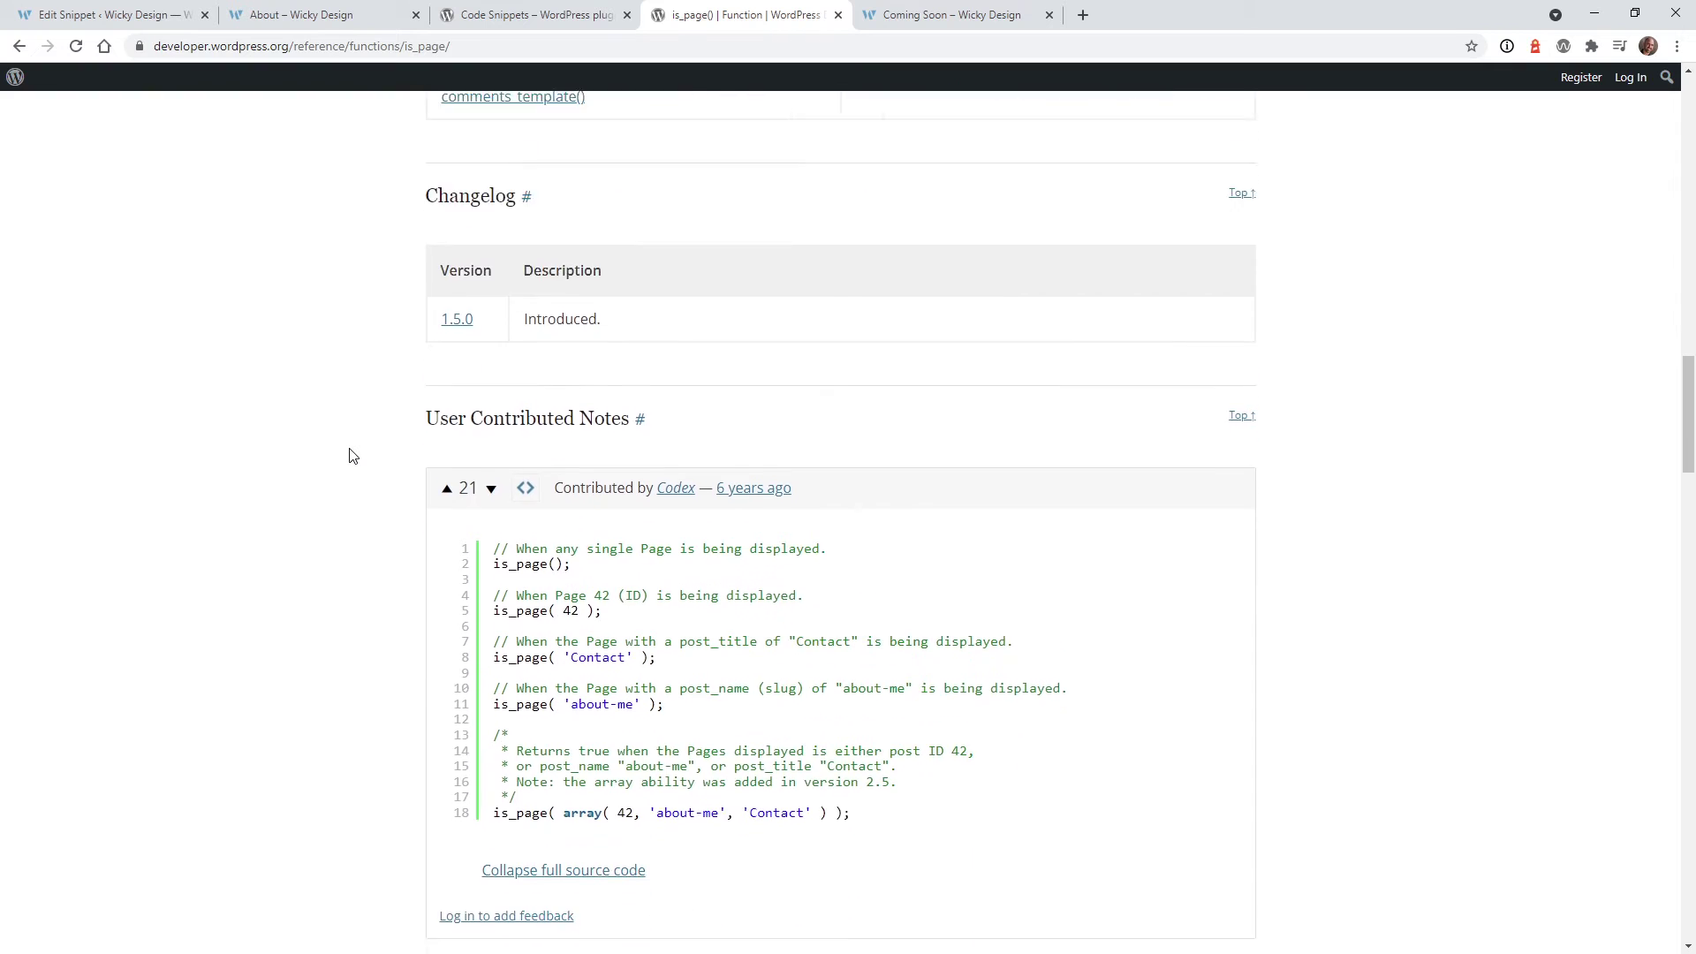
{"action": "scroll", "coordinate": [351, 455], "scroll_direction": "down", "scroll_amount": 5}
{"action": "scroll", "coordinate": [352, 454], "scroll_direction": "up", "scroll_amount": 4}
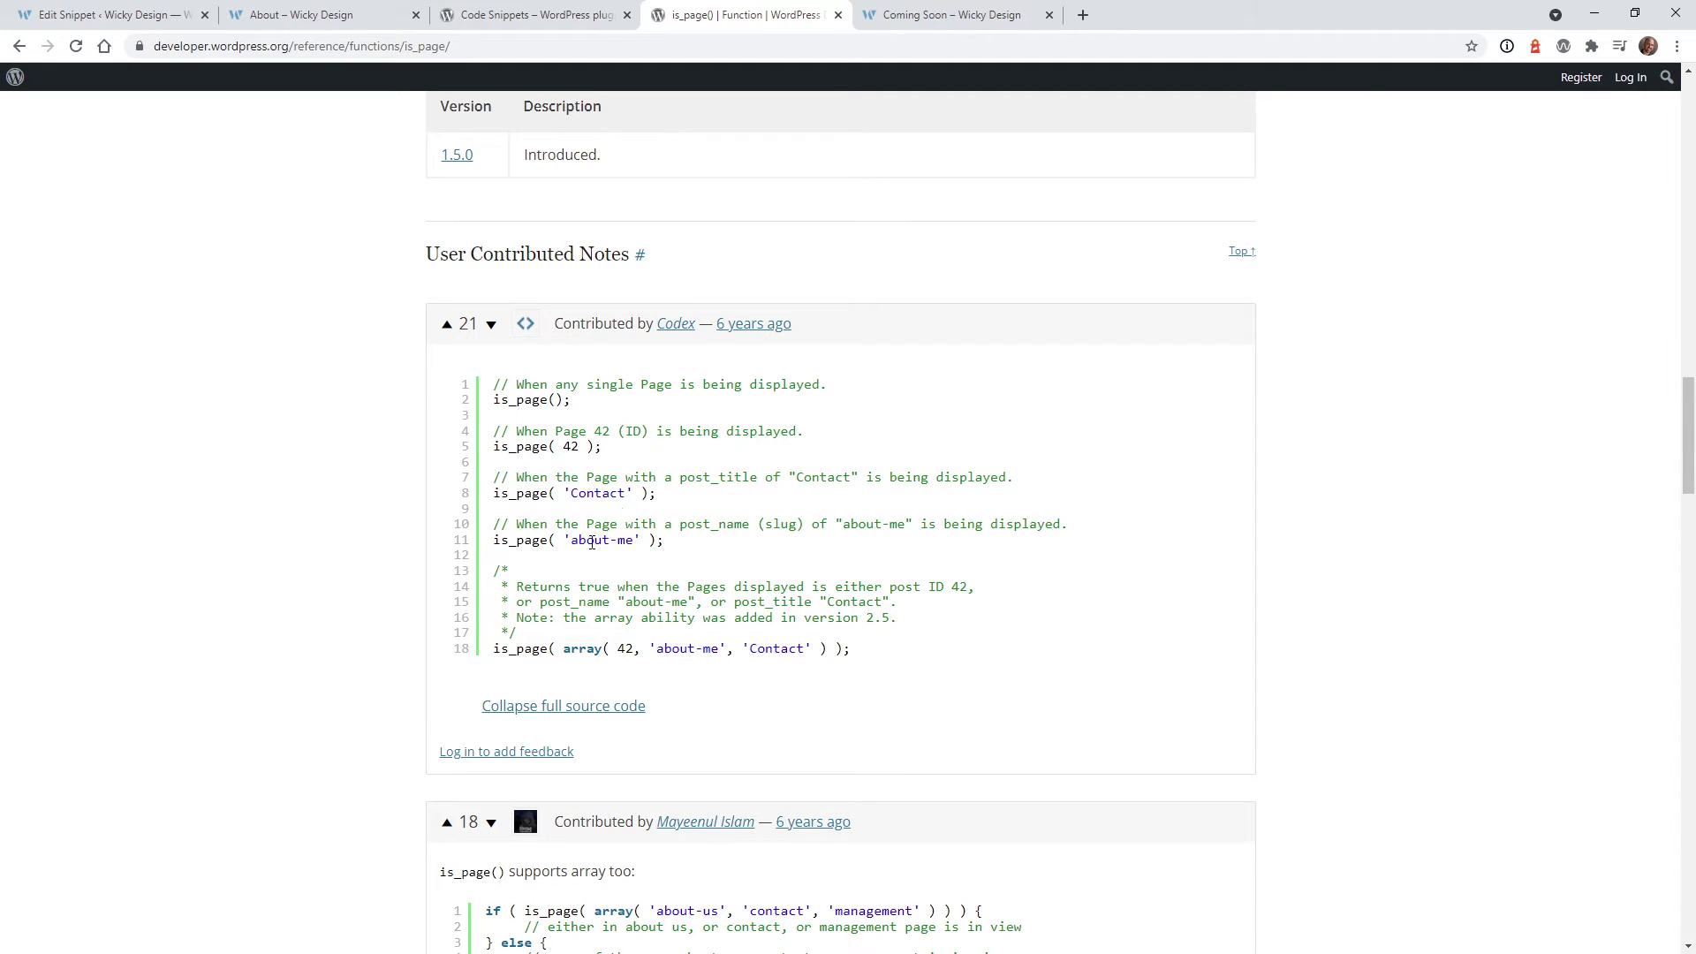
Highlight the examples matching a page by ID 42, title 'Contact' and slug
{"action": "left_click_drag", "start_coordinate": [588, 541], "coordinate": [618, 541]}
{"action": "left_click_drag", "start_coordinate": [566, 446], "coordinate": [580, 446]}
{"action": "left_click", "coordinate": [610, 542]}
{"action": "left_click_drag", "start_coordinate": [572, 494], "coordinate": [624, 499]}
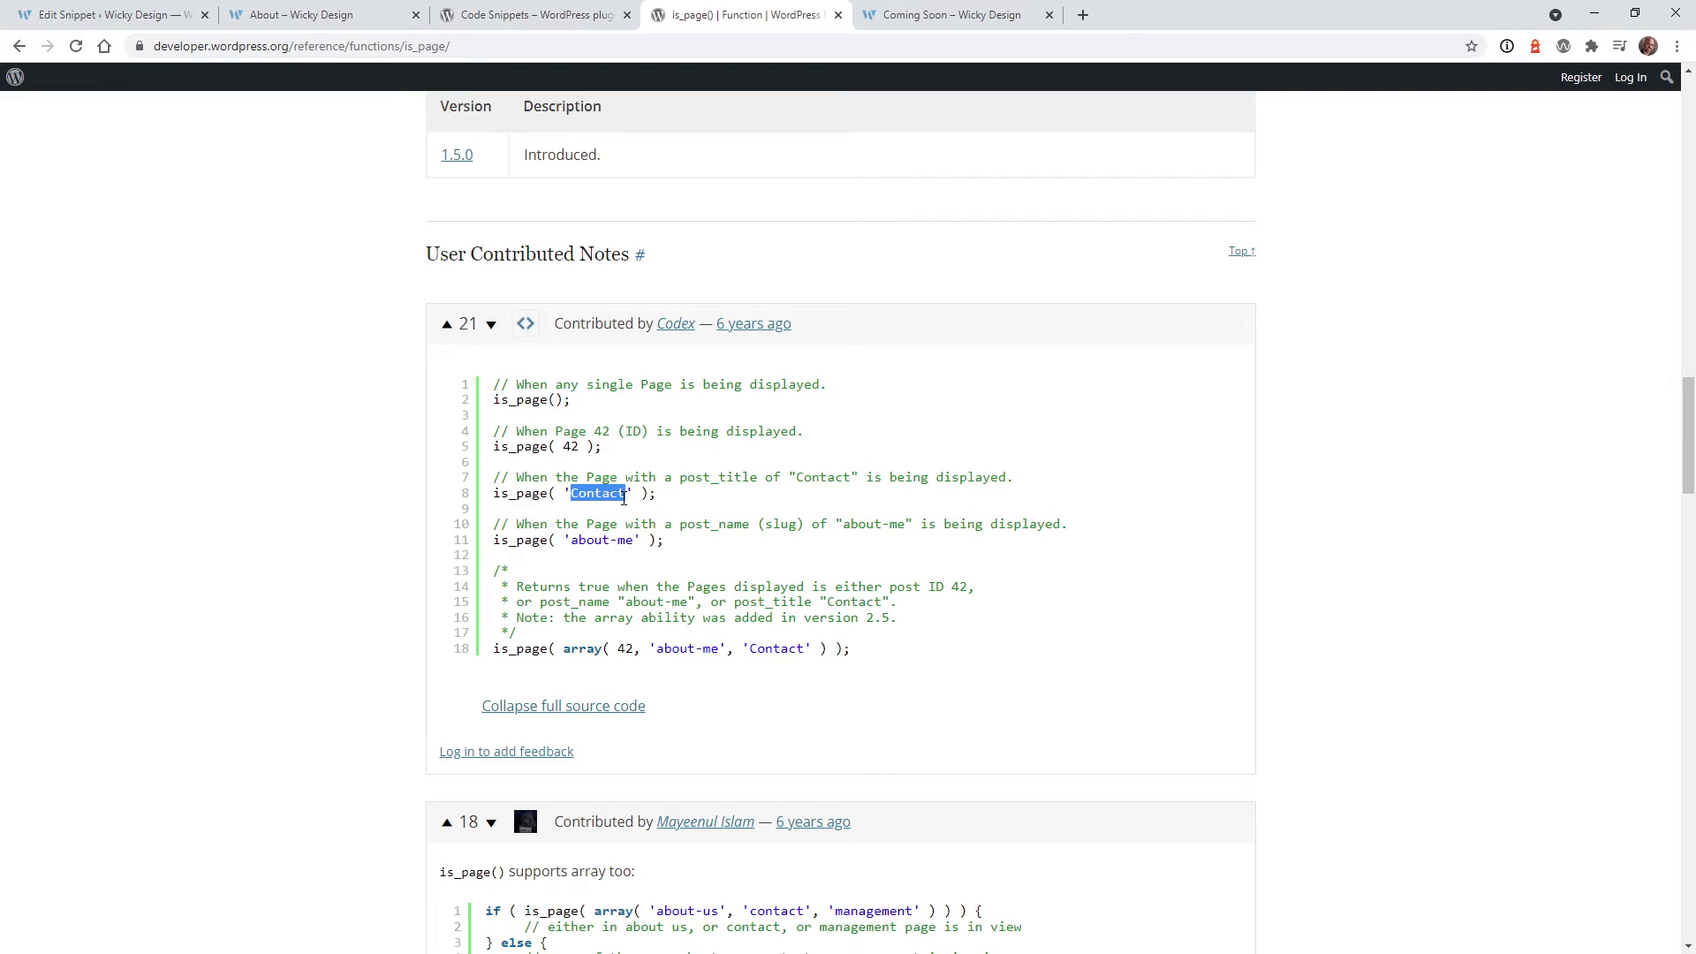
{"action": "left_click", "coordinate": [608, 543]}
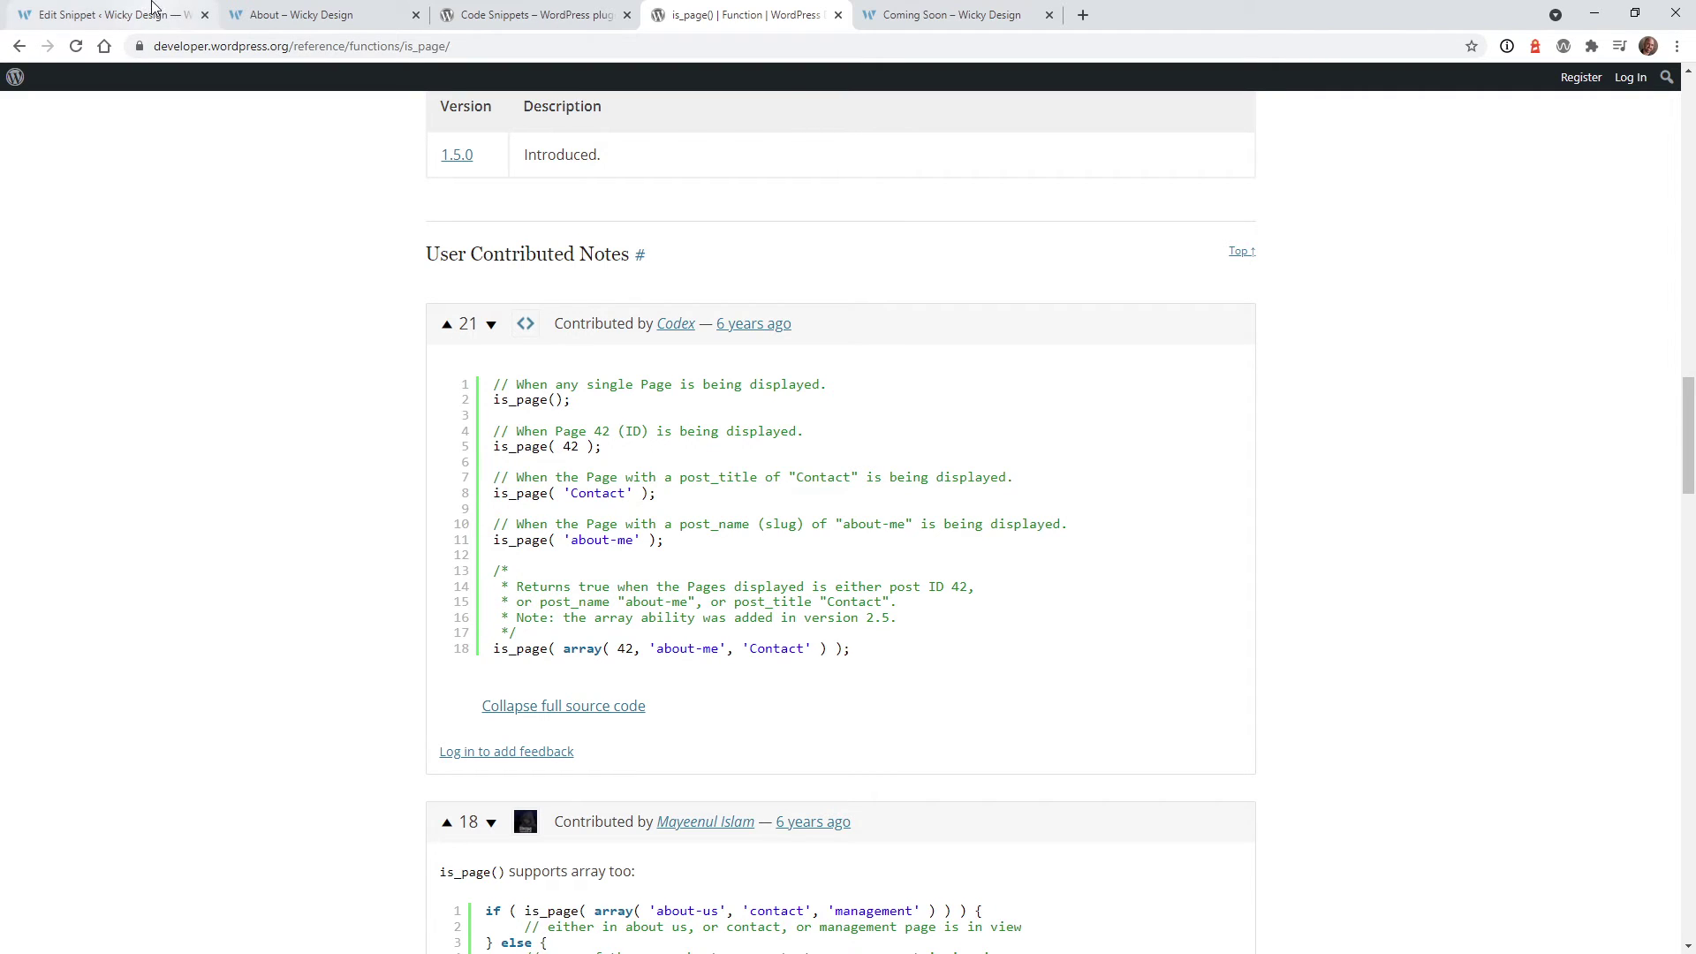
{"action": "double_click", "coordinate": [568, 447]}
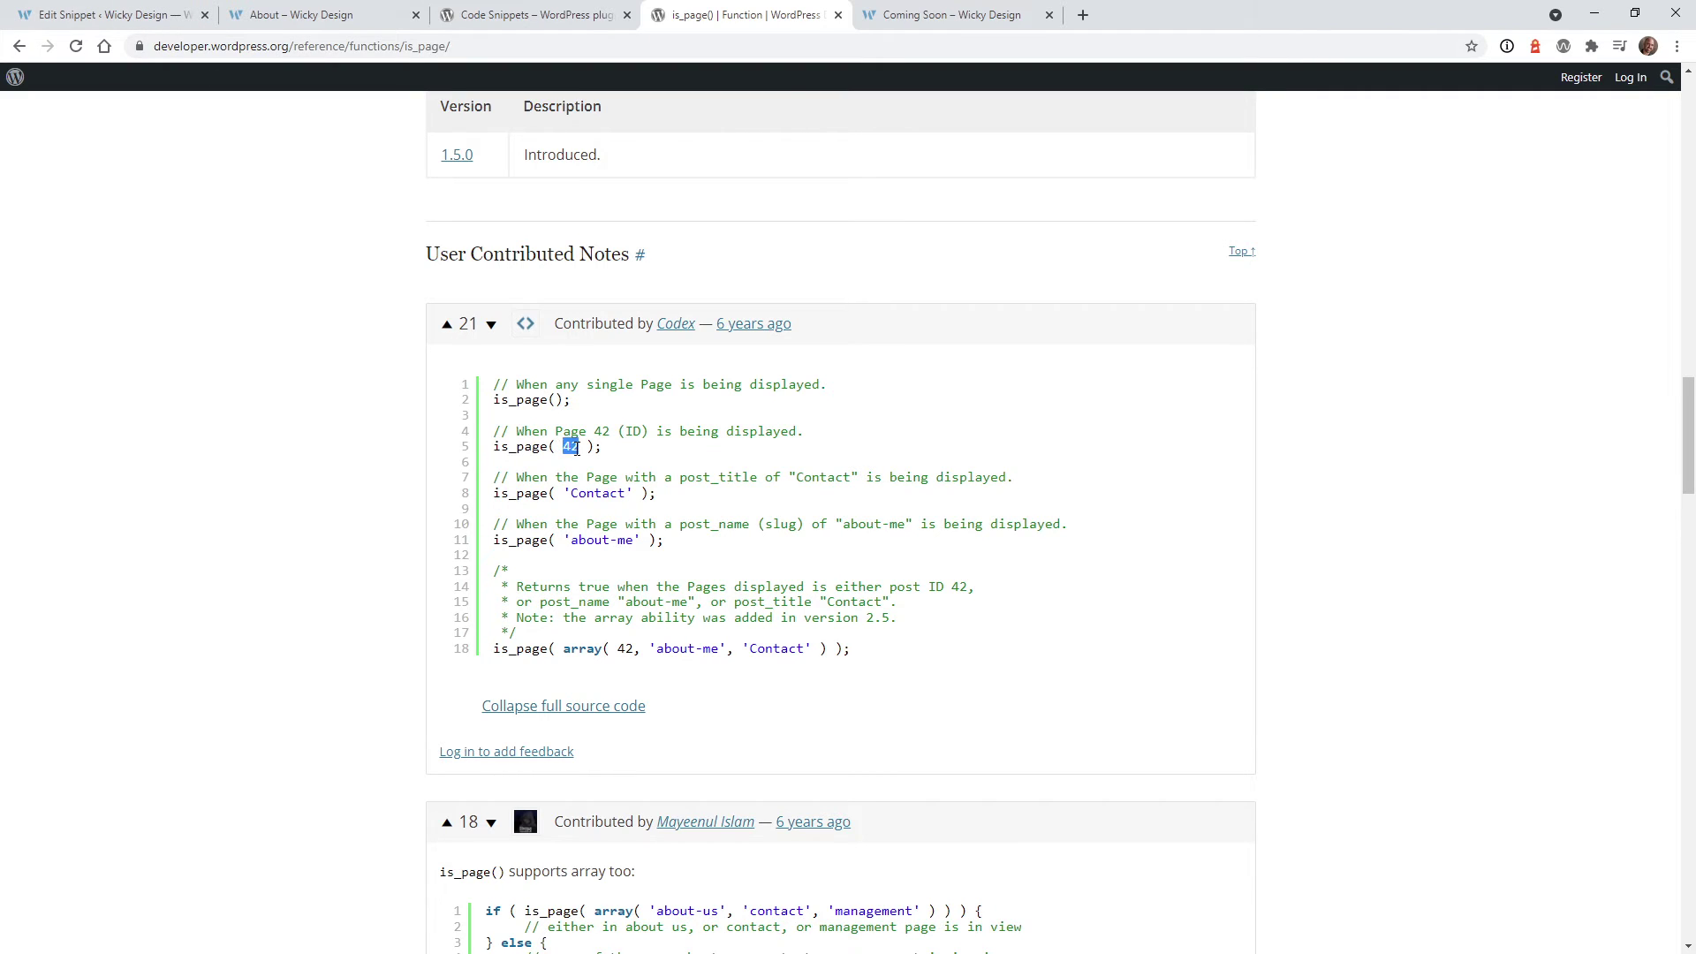
{"action": "left_click", "coordinate": [570, 448]}
Open the About page's Edit Page screen and select post ID 6733 in its address
{"action": "left_click", "coordinate": [332, 12]}
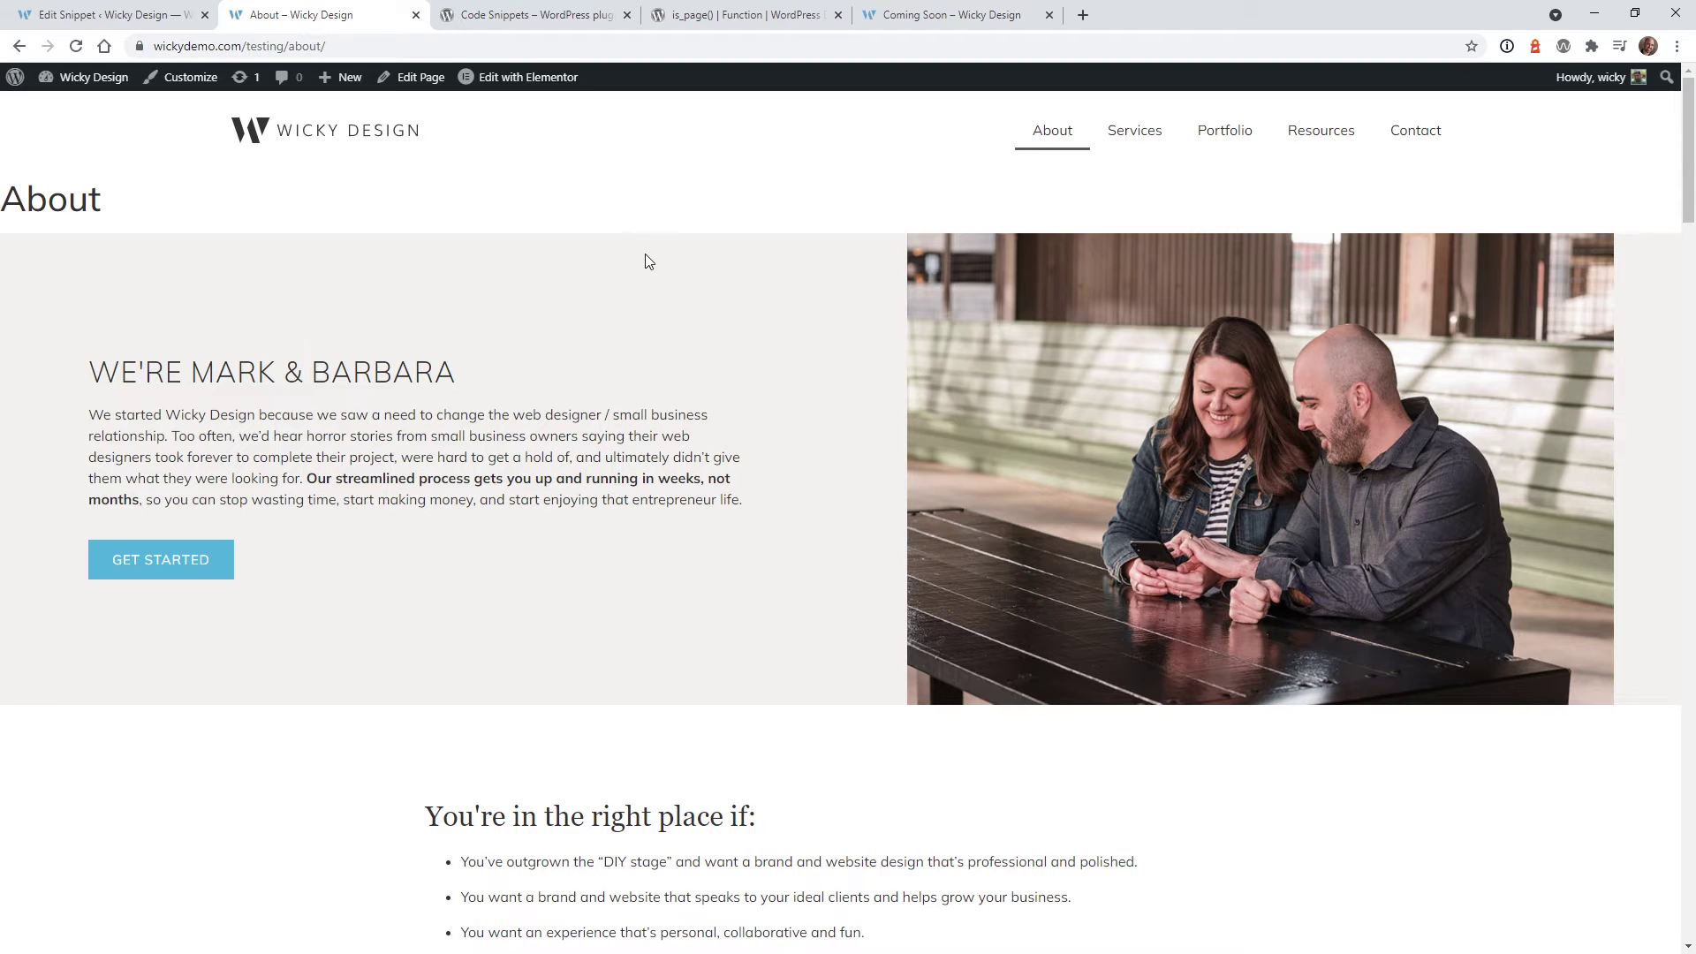
{"action": "left_click", "coordinate": [405, 88]}
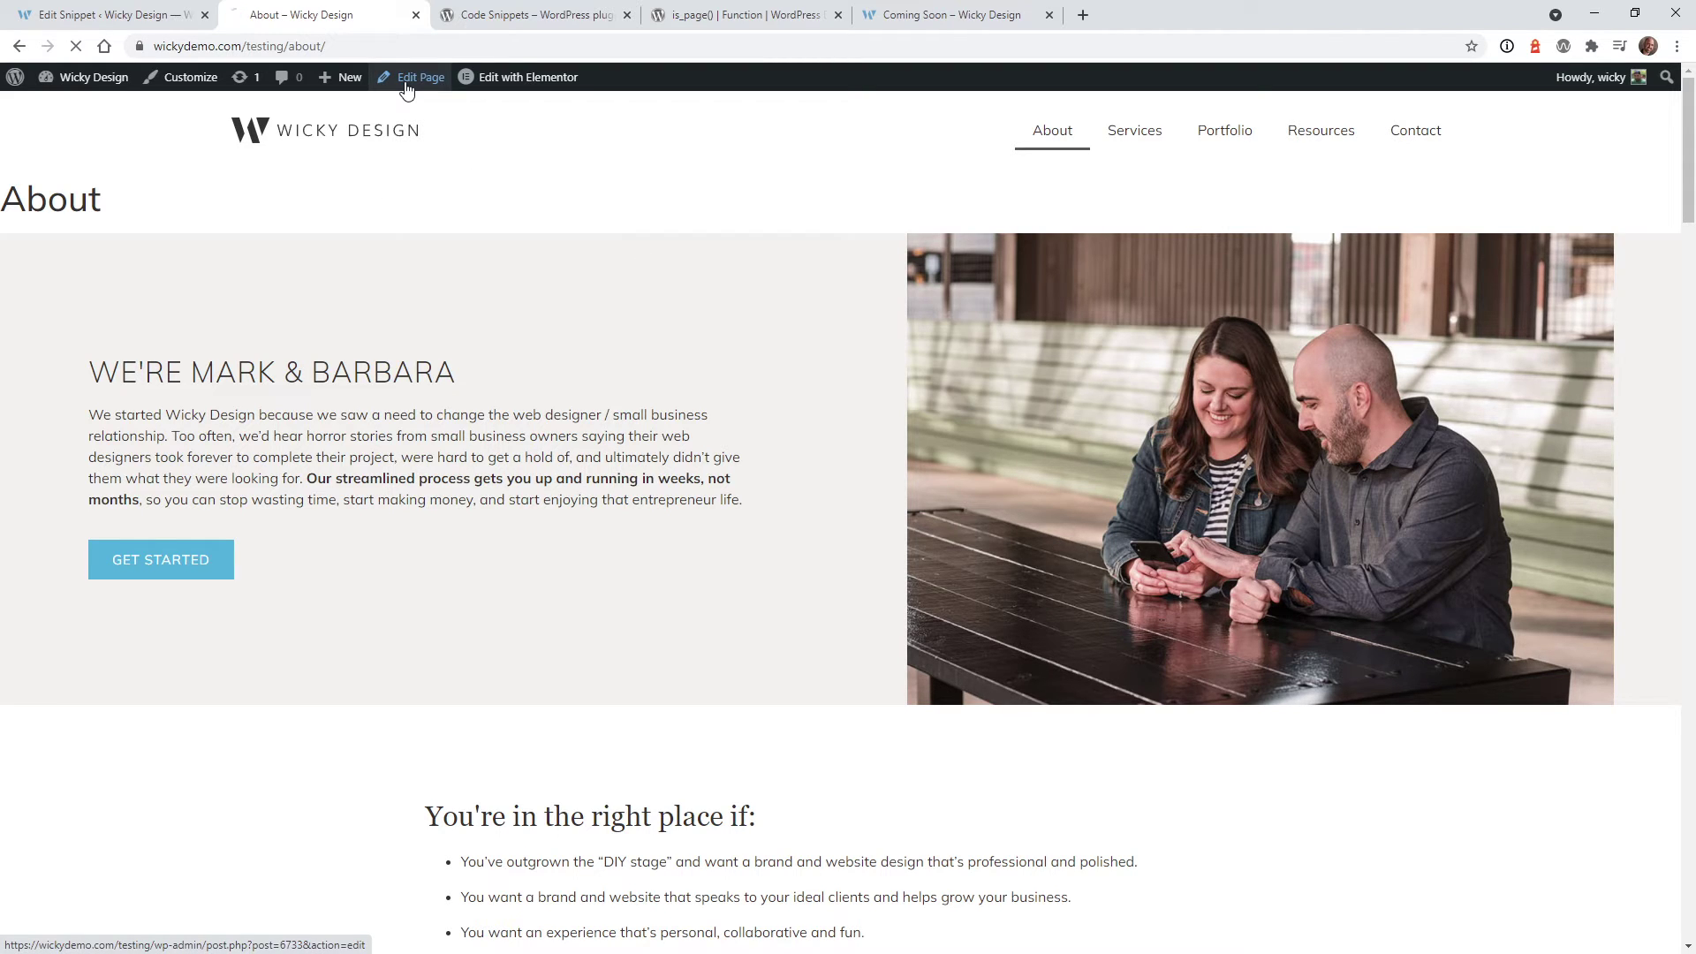
{"action": "left_click", "coordinate": [452, 46]}
{"action": "left_click", "coordinate": [489, 44]}
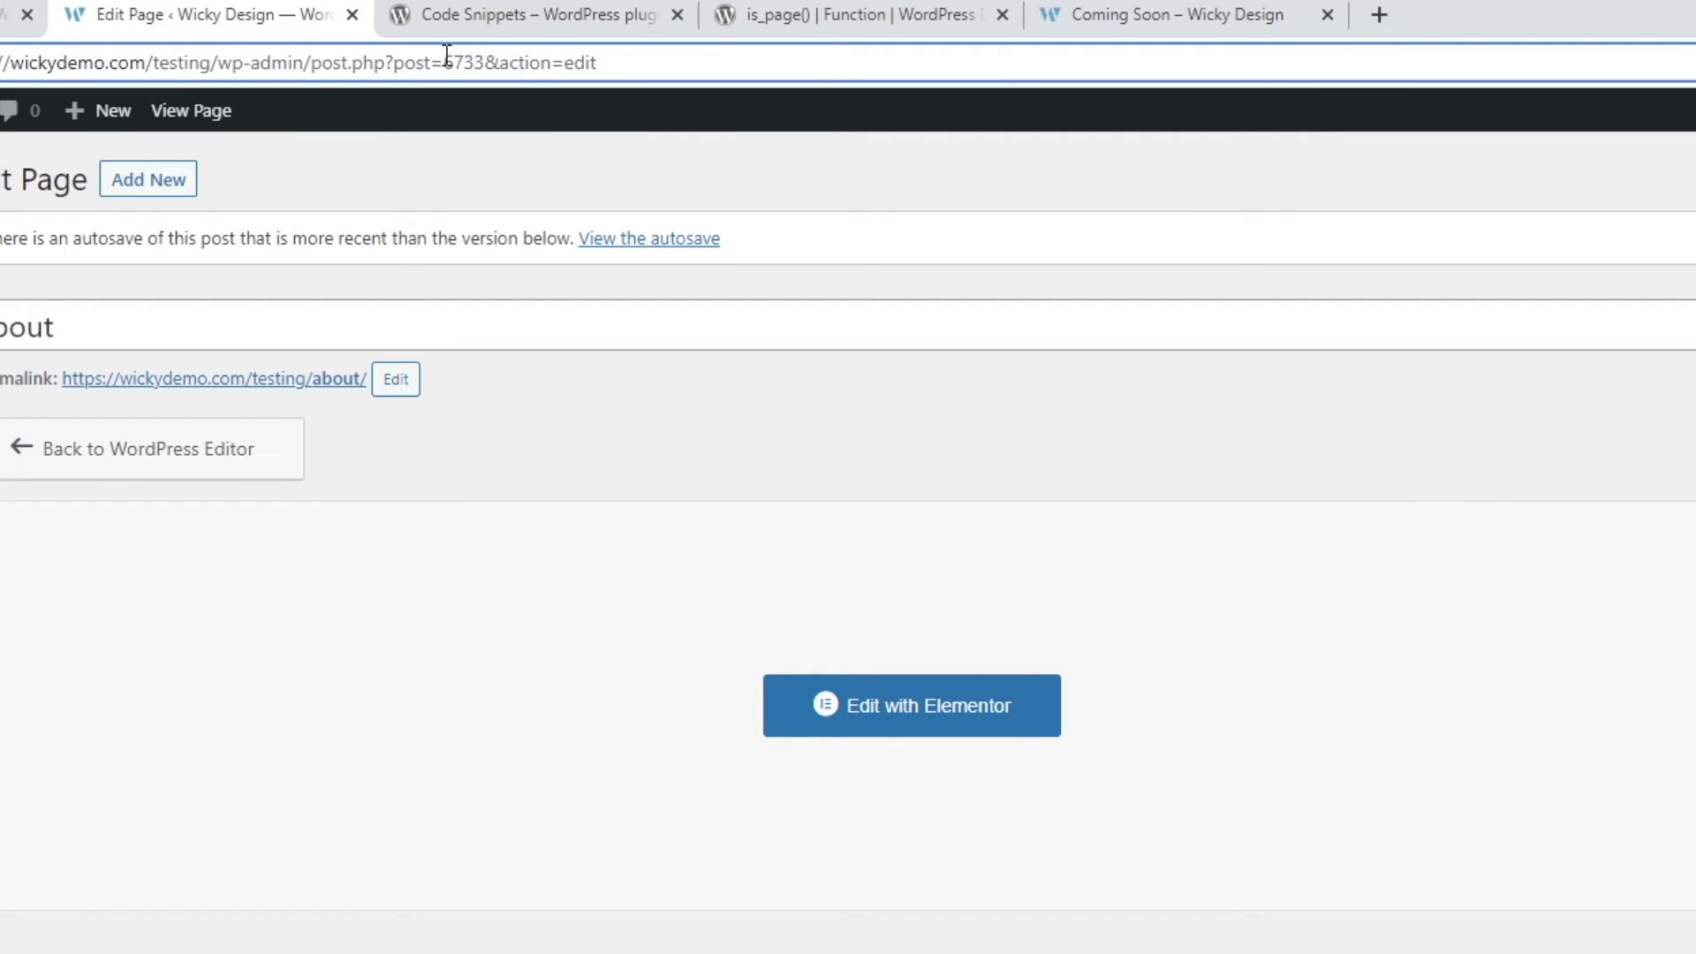
{"action": "left_click_drag", "start_coordinate": [445, 59], "coordinate": [485, 61]}
Copy page ID 6733, paste it over 'About' in the is_page() condition, and save the snippet
{"action": "right_click", "coordinate": [463, 67]}
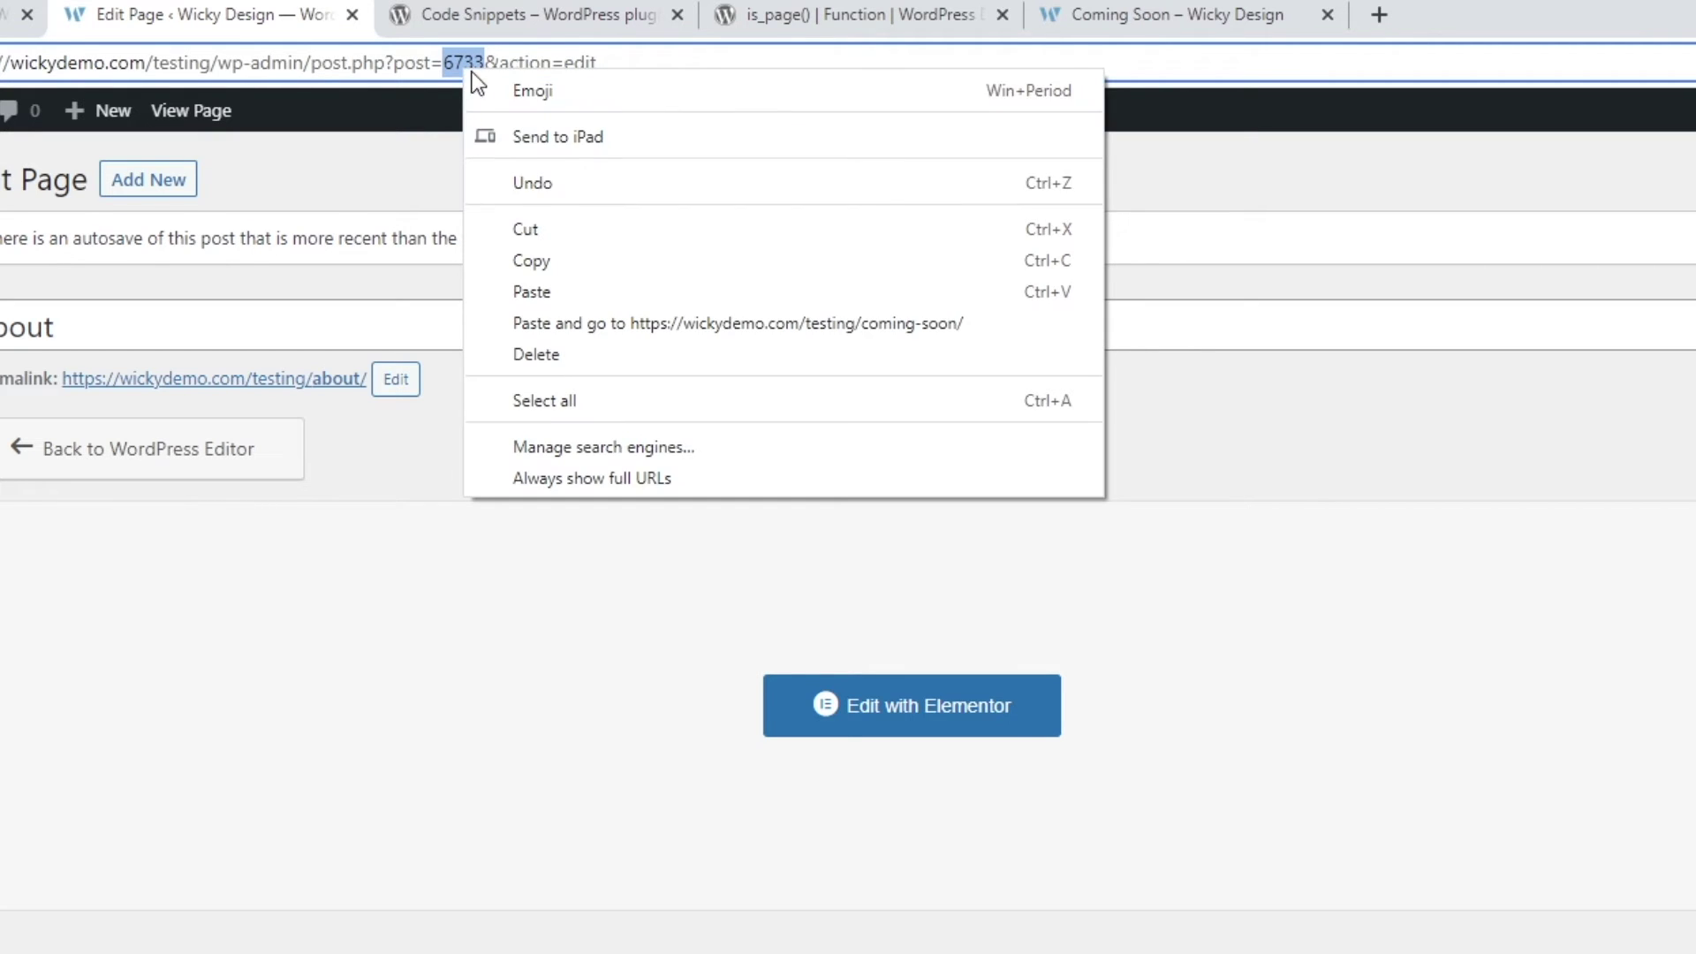
{"action": "left_click", "coordinate": [565, 262]}
{"action": "left_click", "coordinate": [11, 14]}
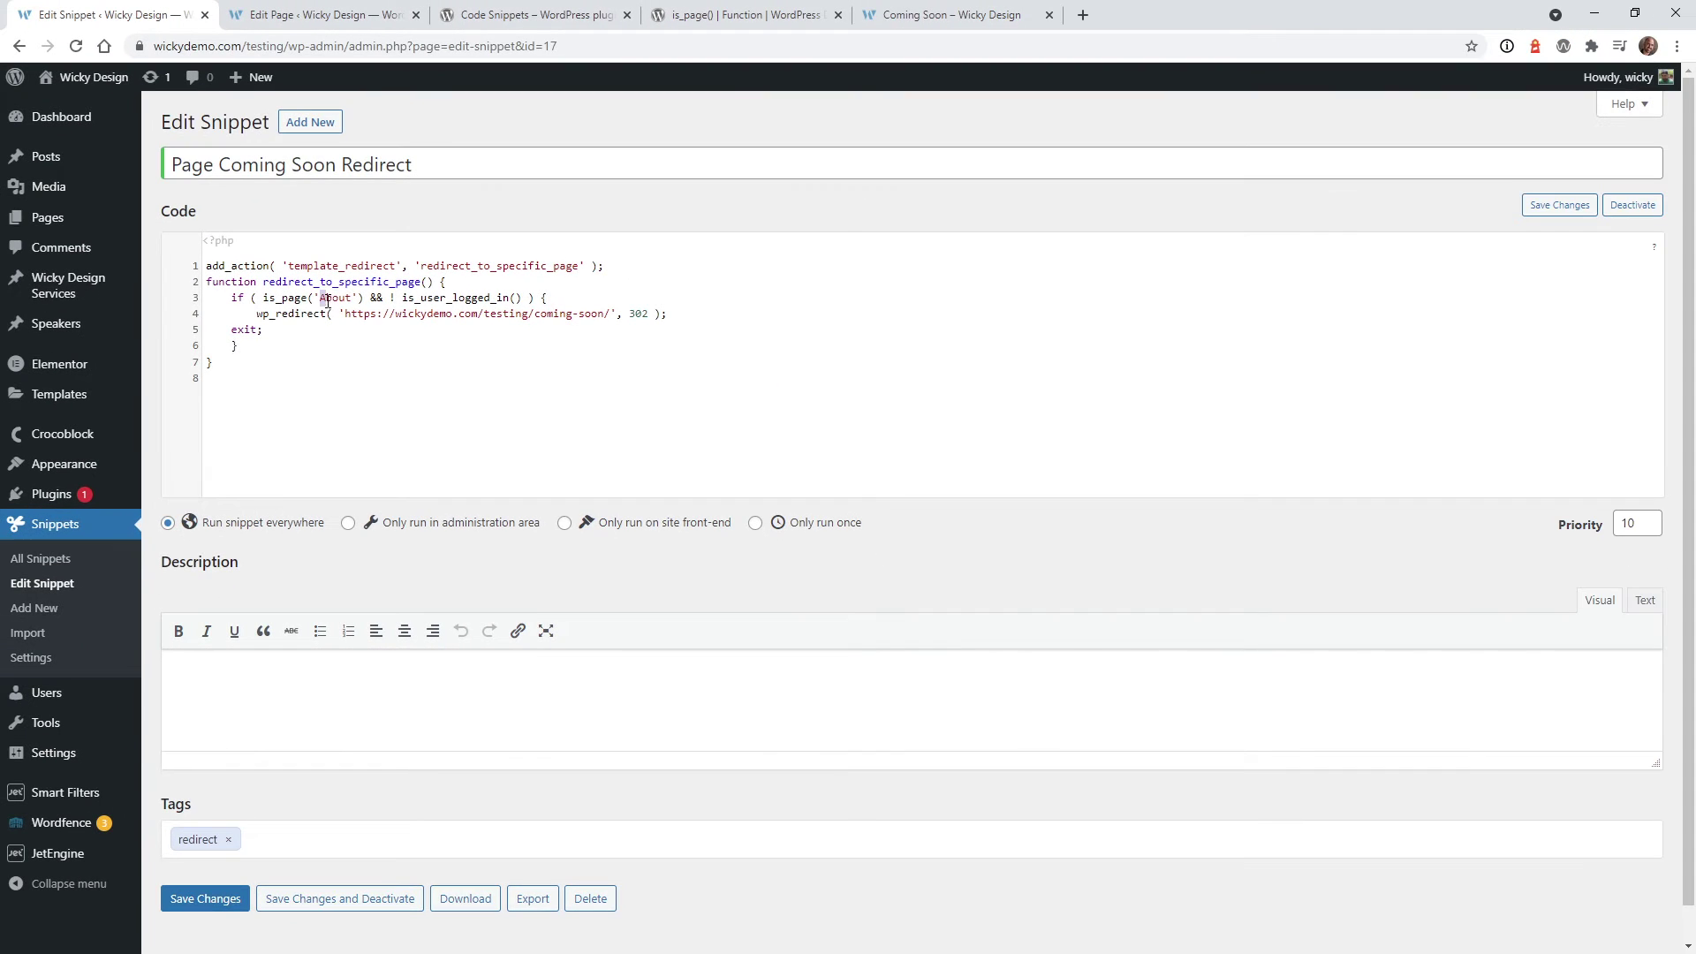
{"action": "left_click_drag", "start_coordinate": [320, 297], "coordinate": [350, 299]}
{"action": "key", "text": "ctrl+v"}
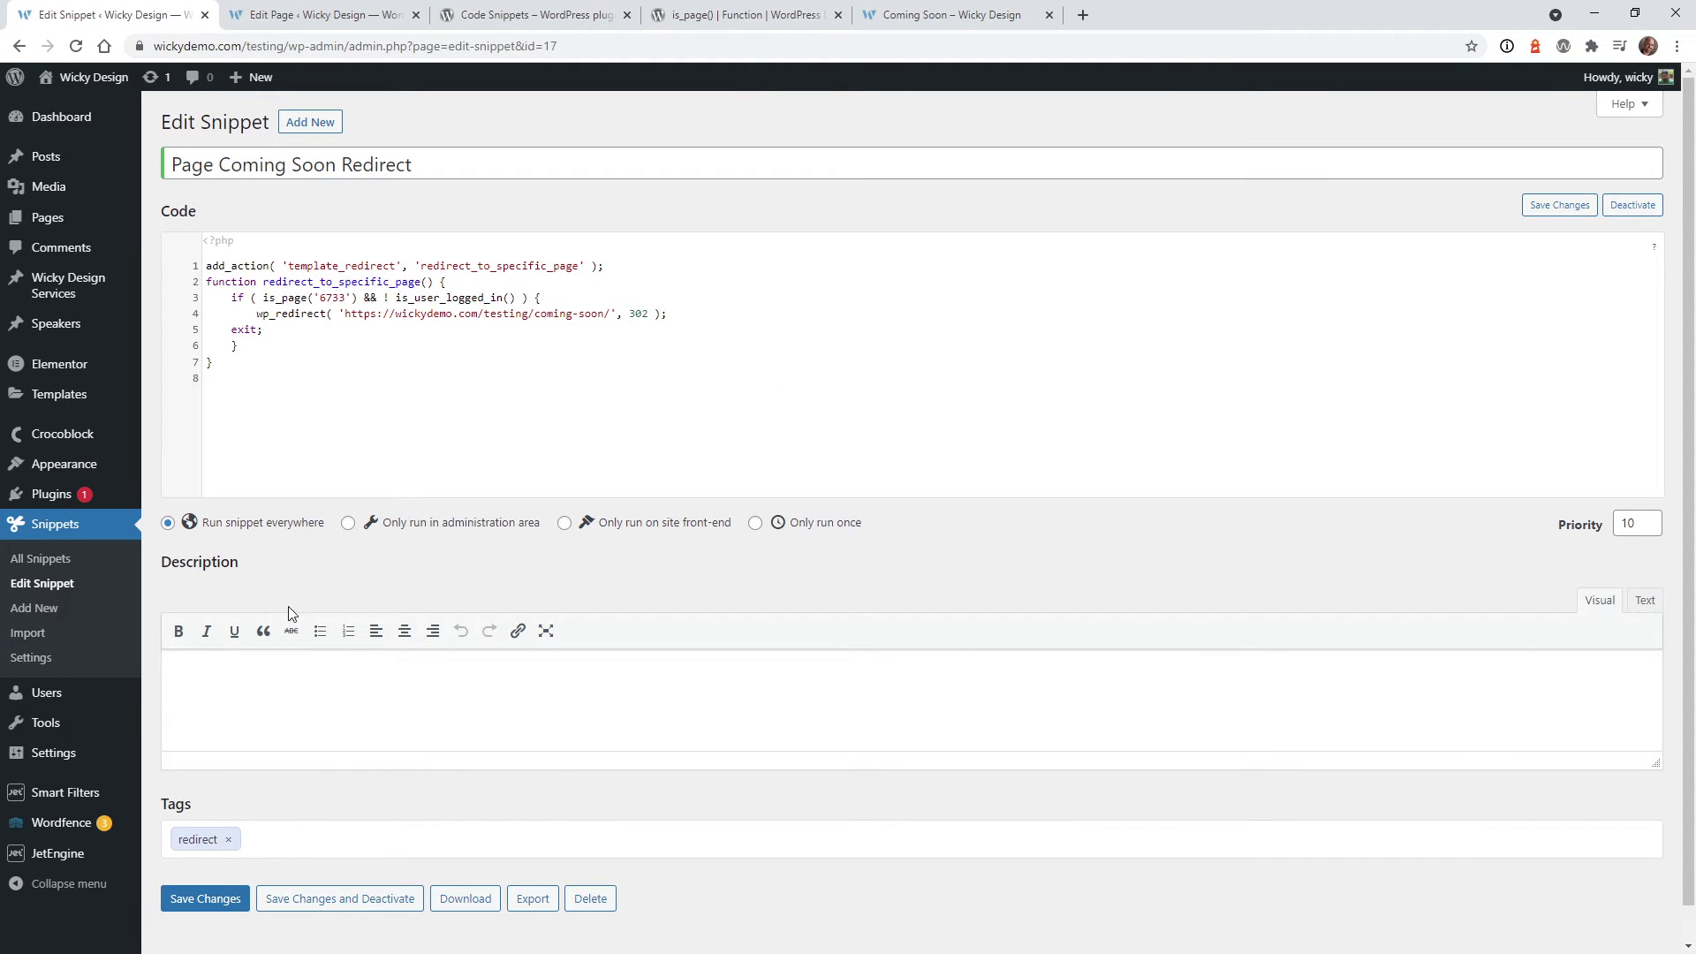
{"action": "left_click", "coordinate": [212, 899]}
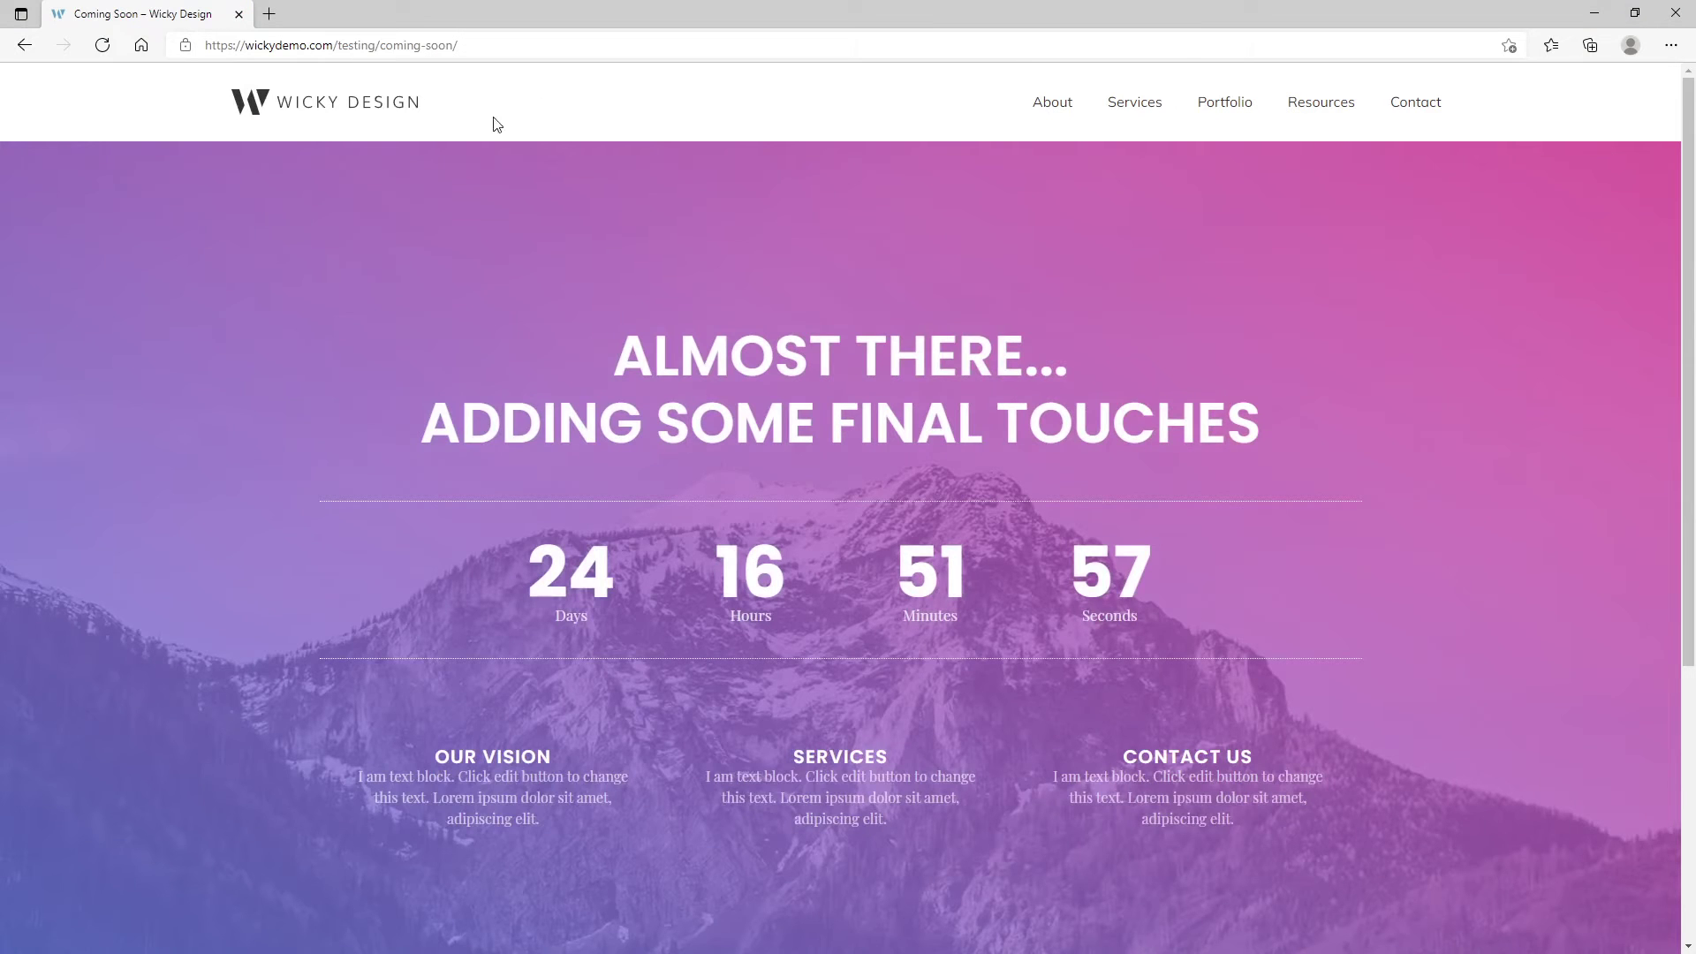
As a logged-out visitor in Edge, open the Wicky Design home page and then the Services page
{"action": "left_click", "coordinate": [392, 112]}
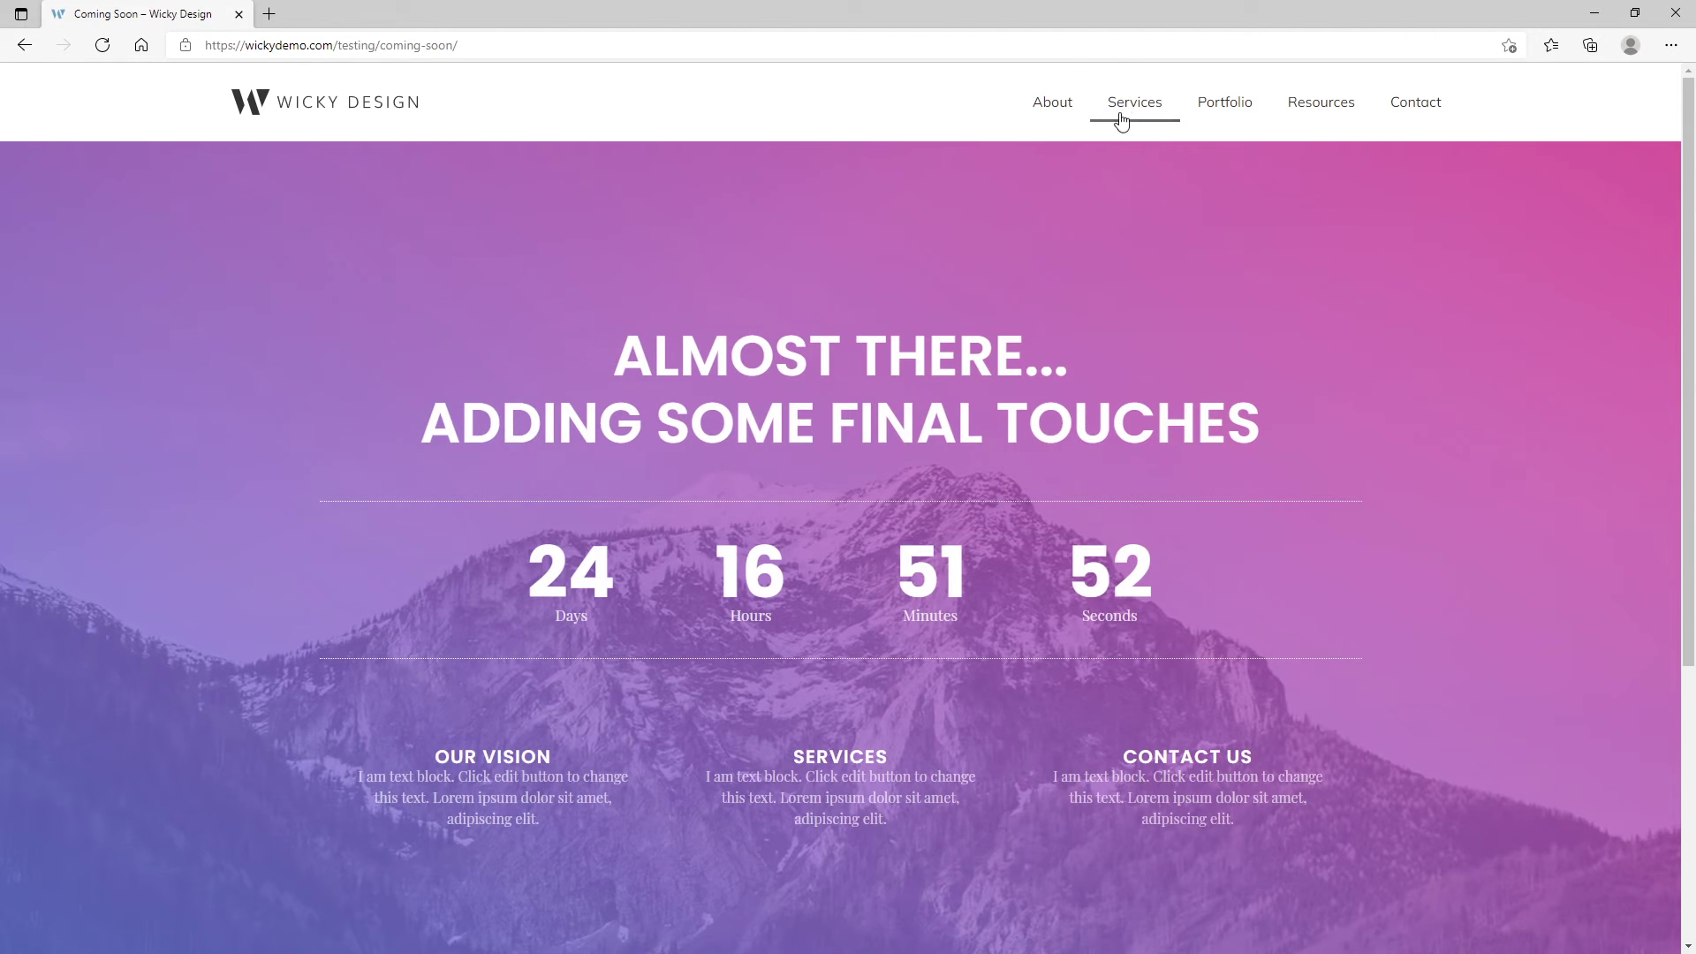
{"action": "left_click", "coordinate": [1121, 120]}
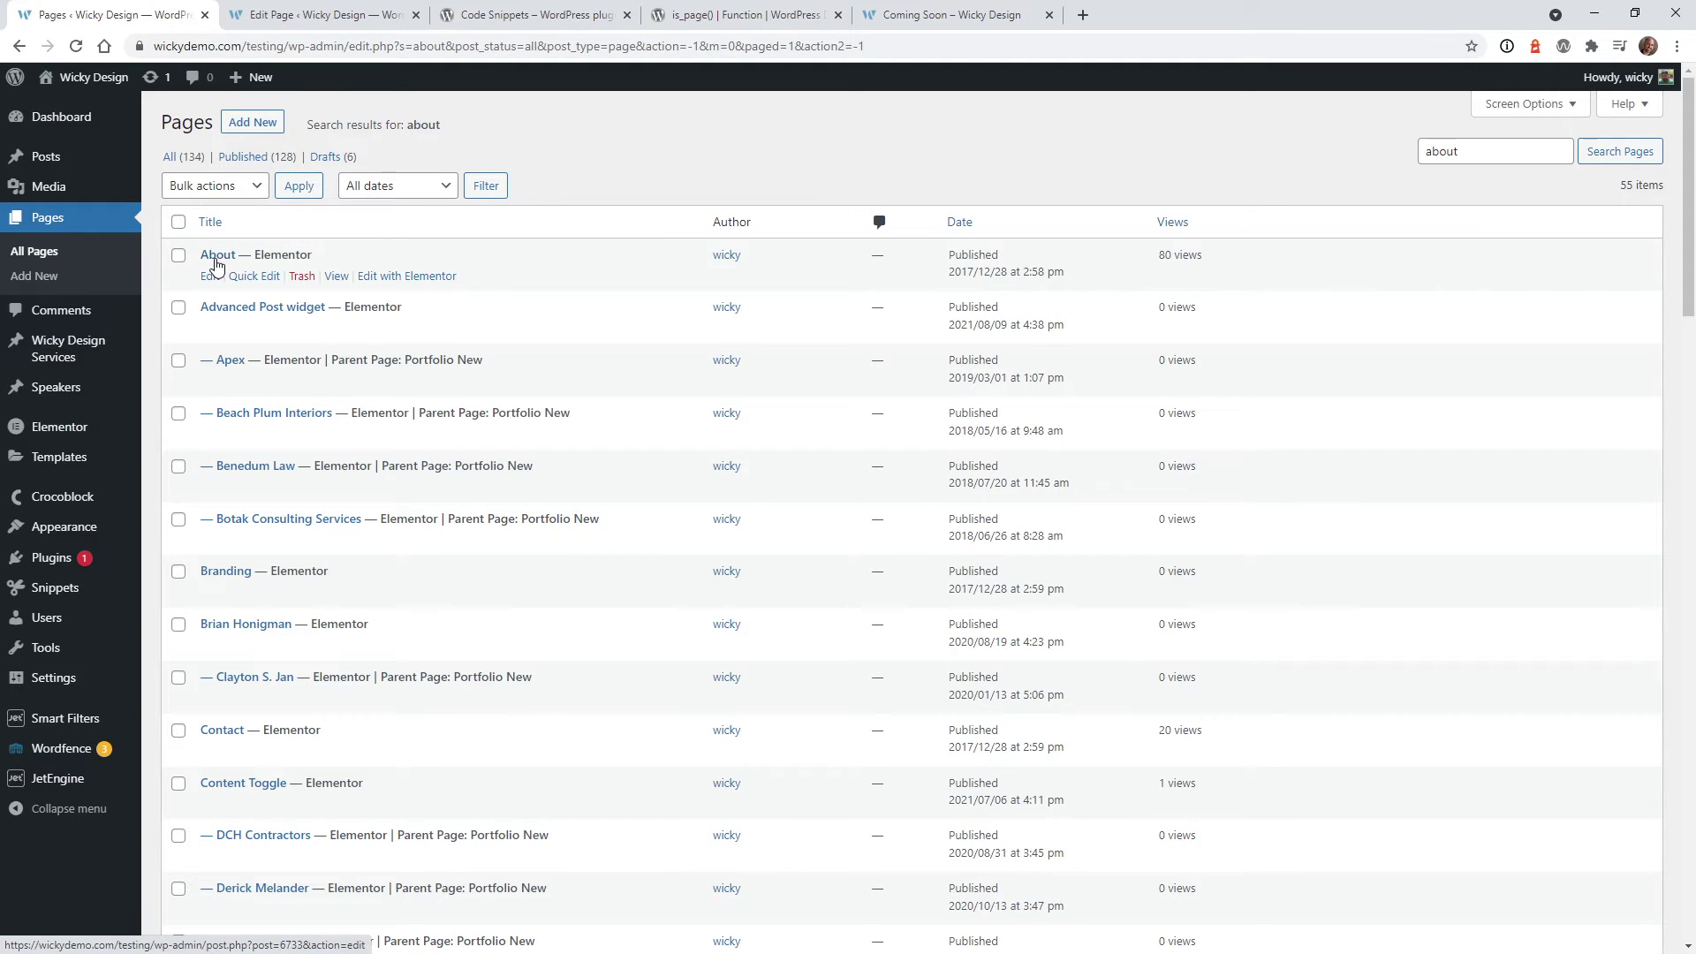
Compare the About and Advanced Post widget titles and slugs in Quick Edit, then open the Snippets list
{"action": "left_click", "coordinate": [261, 277]}
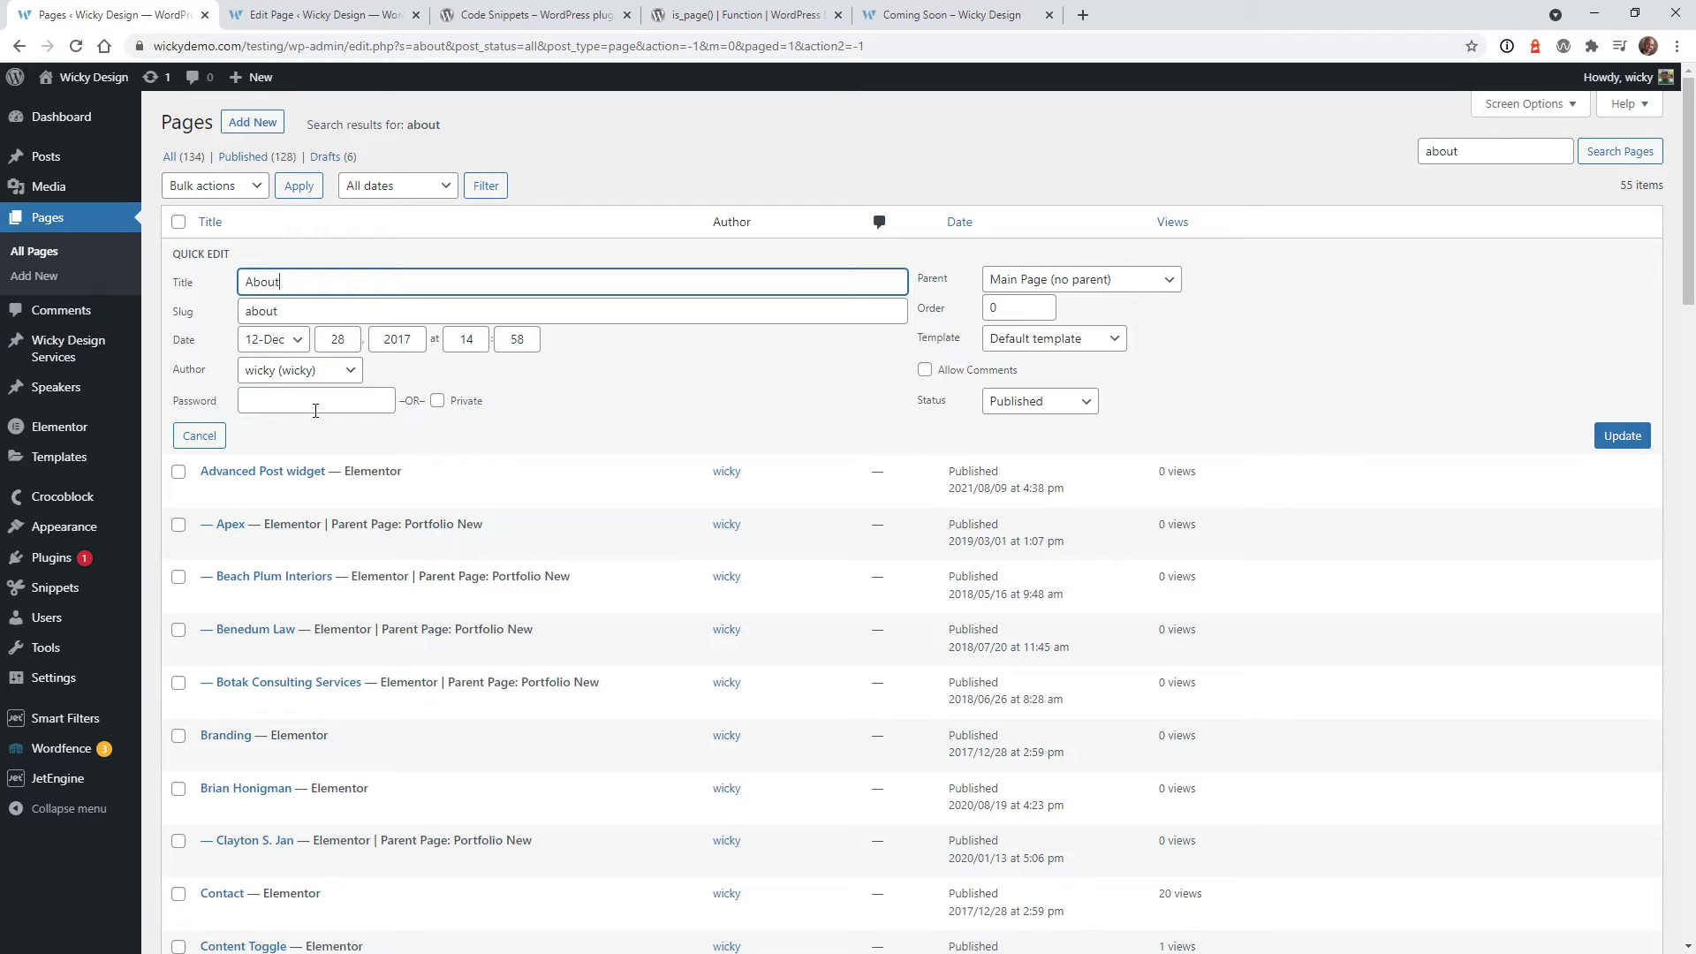
{"action": "left_click", "coordinate": [254, 492]}
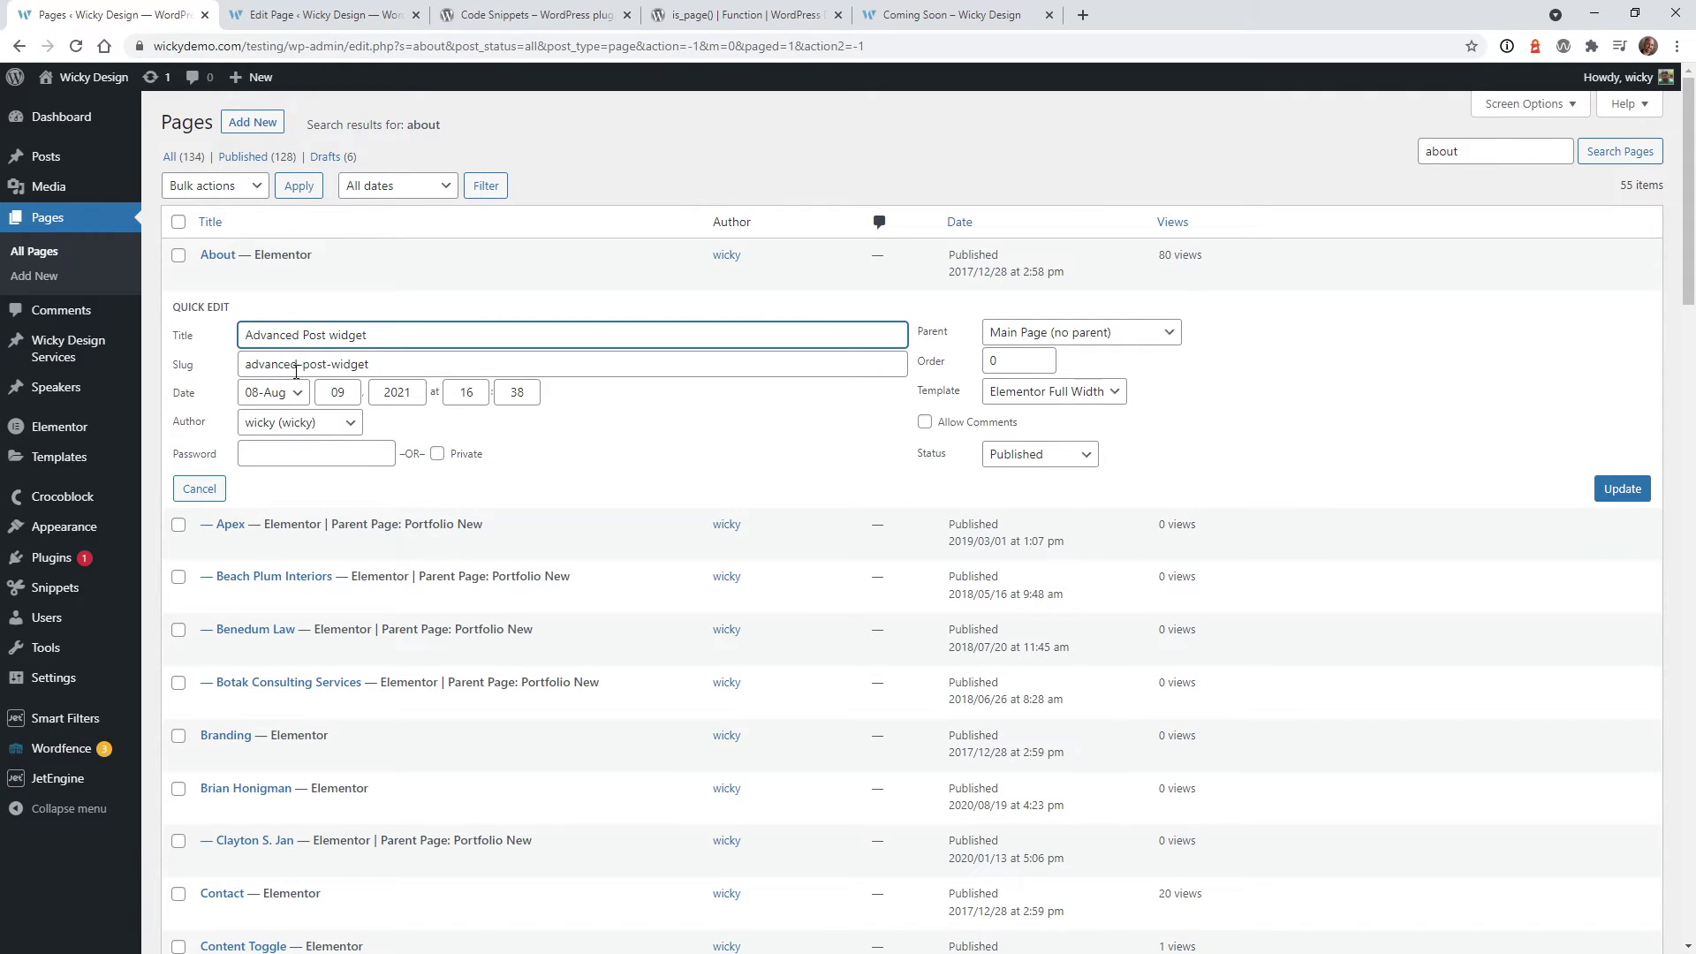
{"action": "left_click", "coordinate": [214, 489]}
{"action": "left_click", "coordinate": [258, 276]}
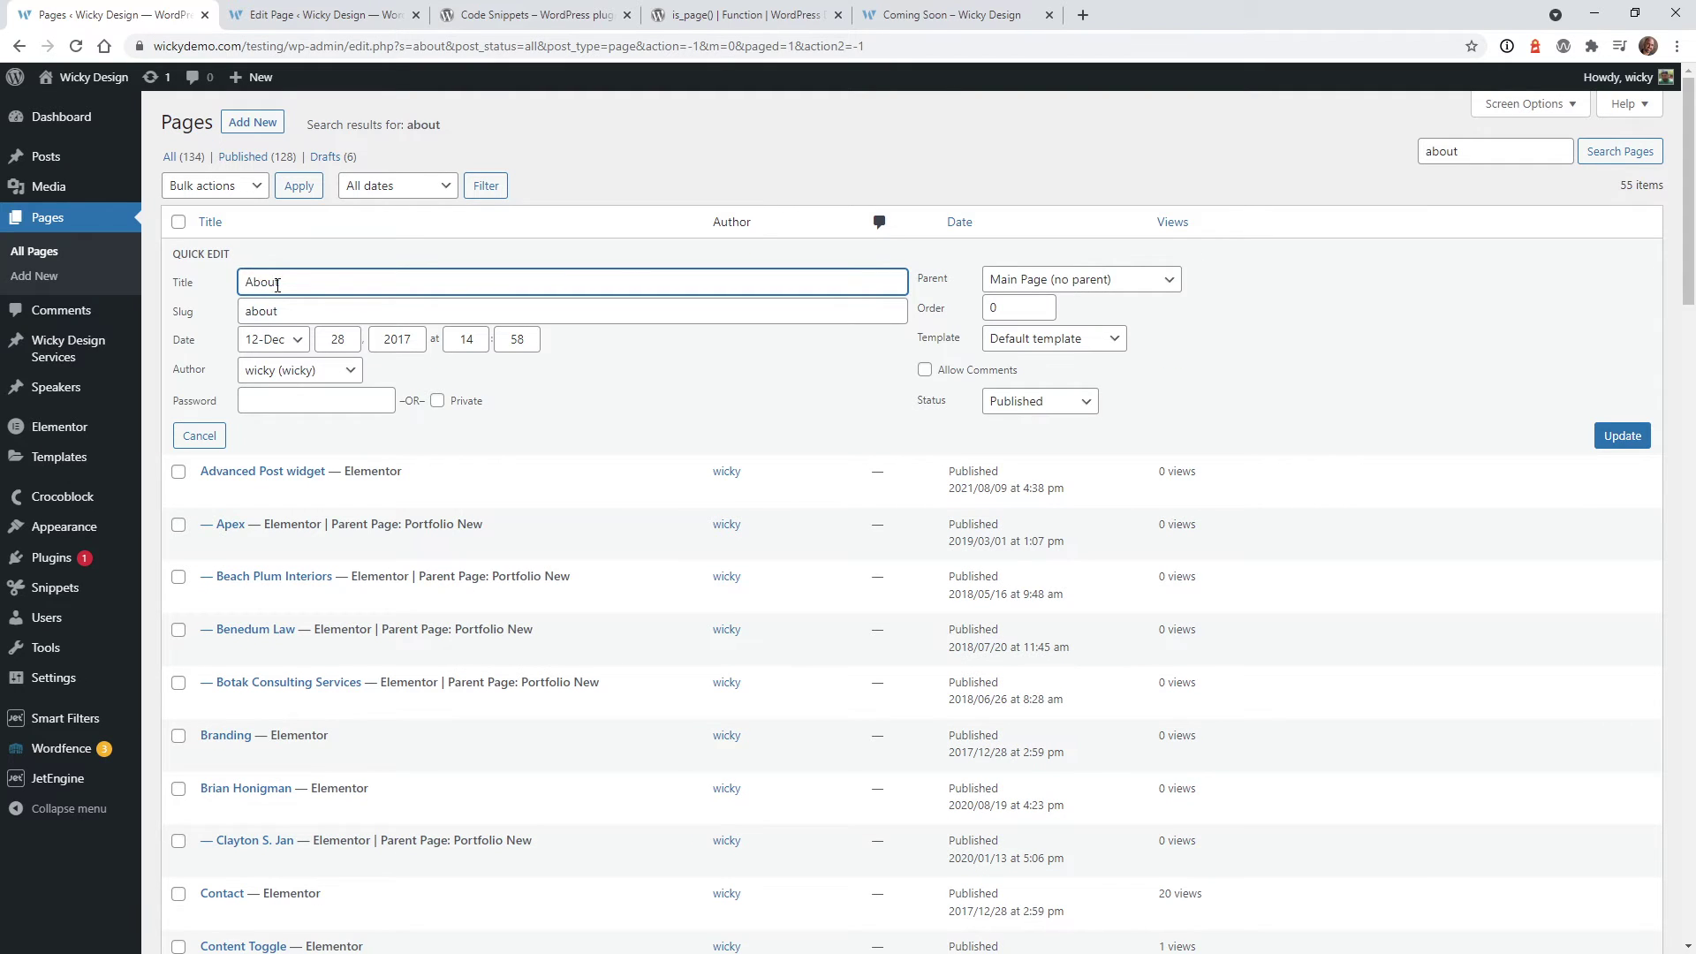
{"action": "mouse_move", "coordinate": [281, 311]}
{"action": "left_mouse_down"}
{"action": "mouse_move", "coordinate": [252, 307]}
{"action": "mouse_move", "coordinate": [260, 293]}
{"action": "left_mouse_up"}
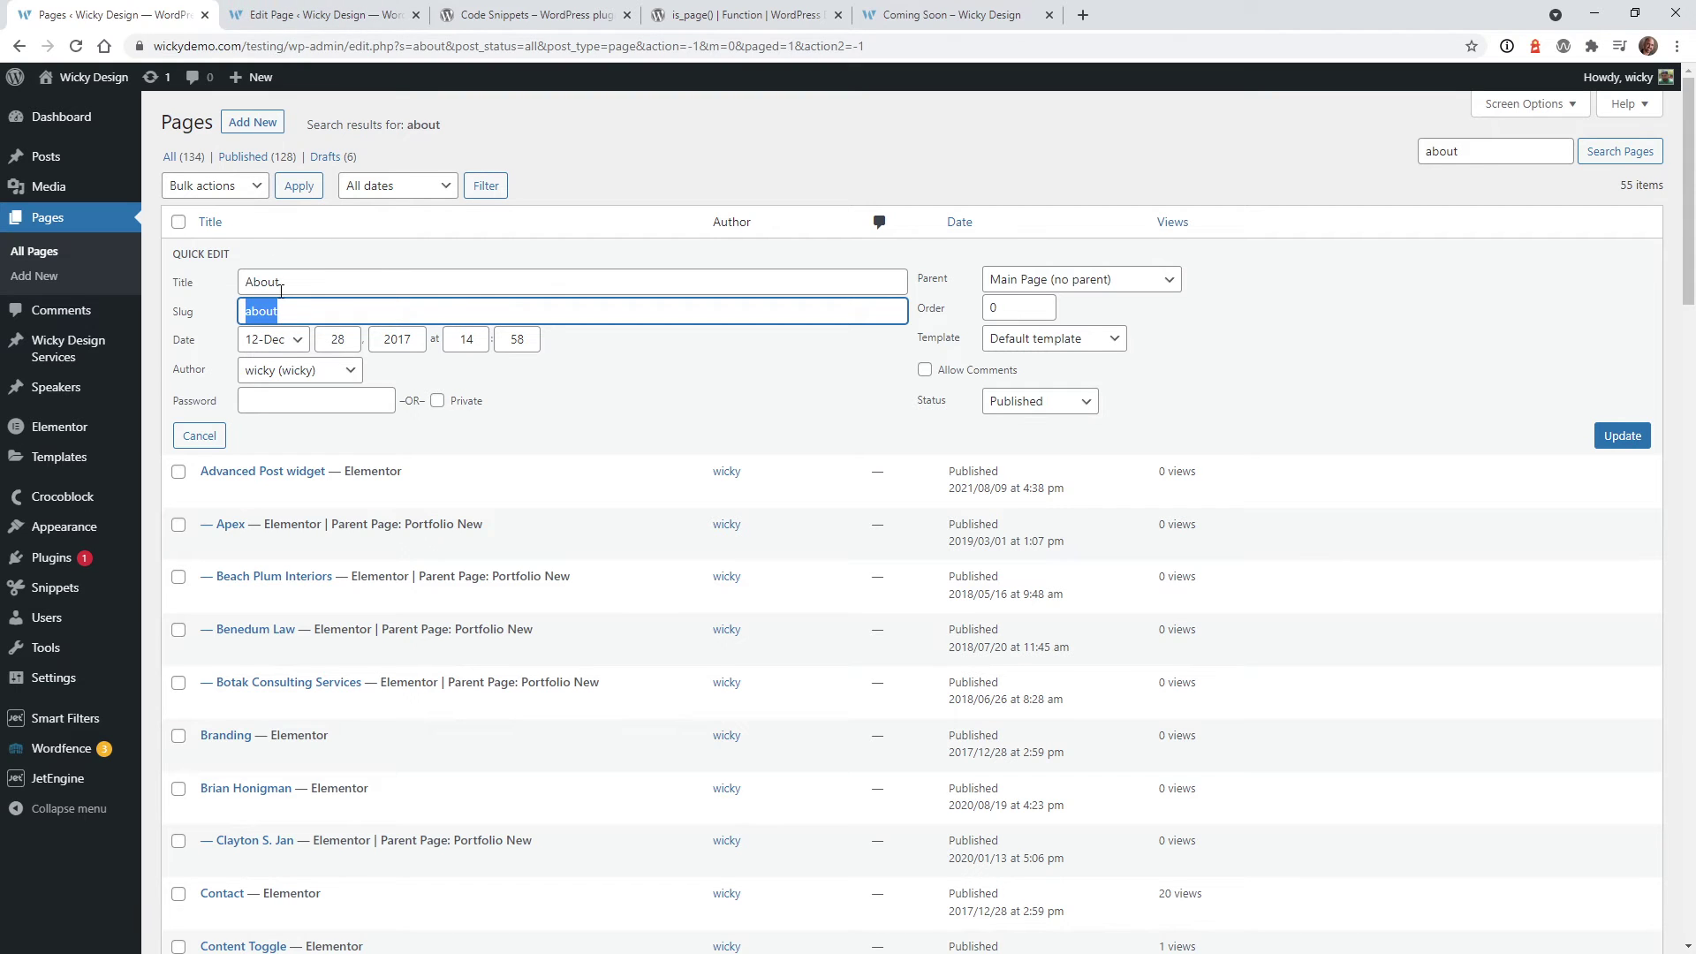
{"action": "double_click", "coordinate": [261, 282]}
{"action": "left_click", "coordinate": [315, 15]}
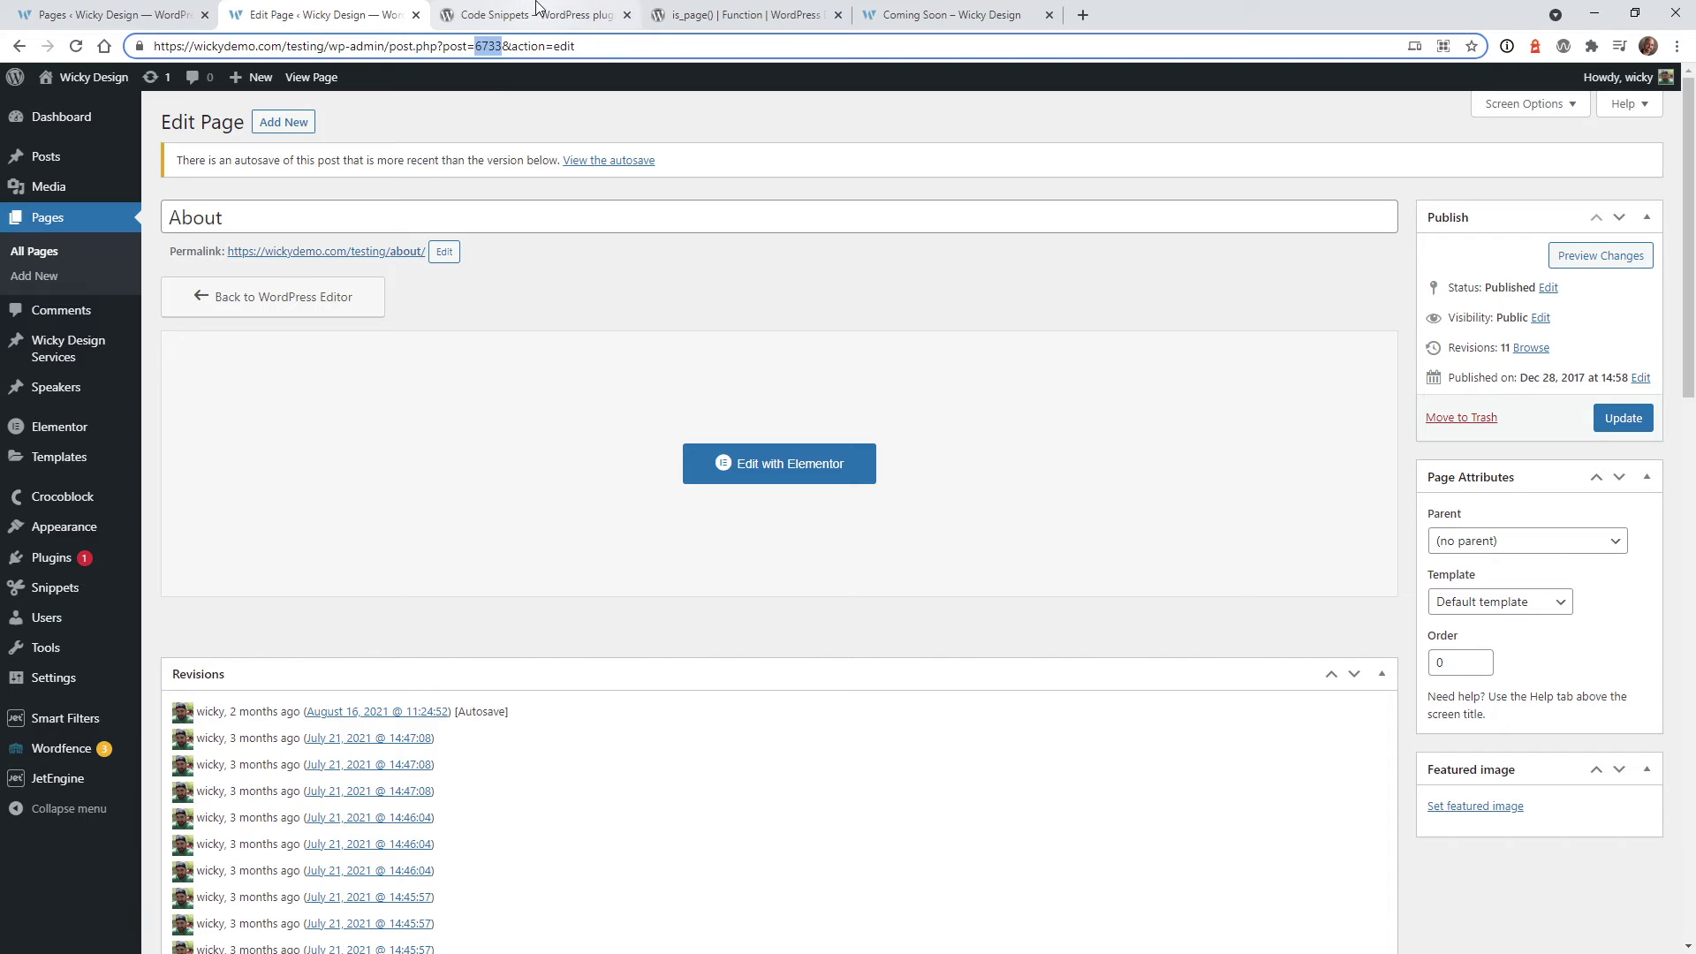
{"action": "left_click", "coordinate": [69, 603]}
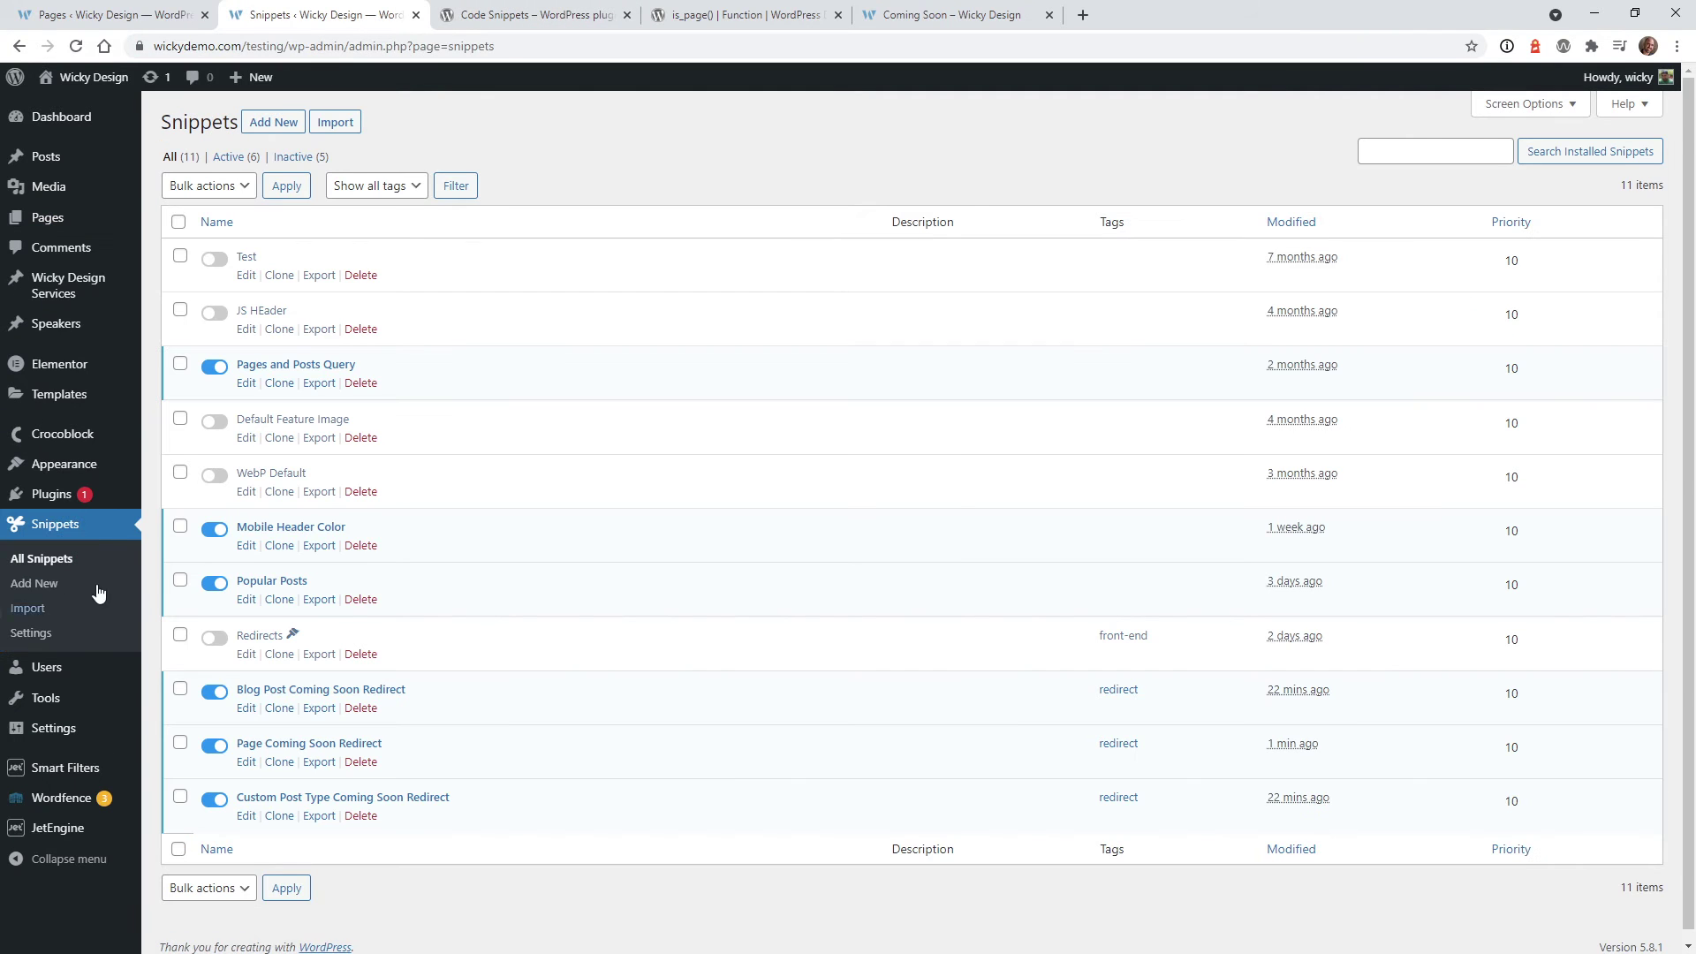
Change the Page Coming Soon Redirect condition from is_page('6733') back to 'About' and save
{"action": "left_click", "coordinate": [285, 747]}
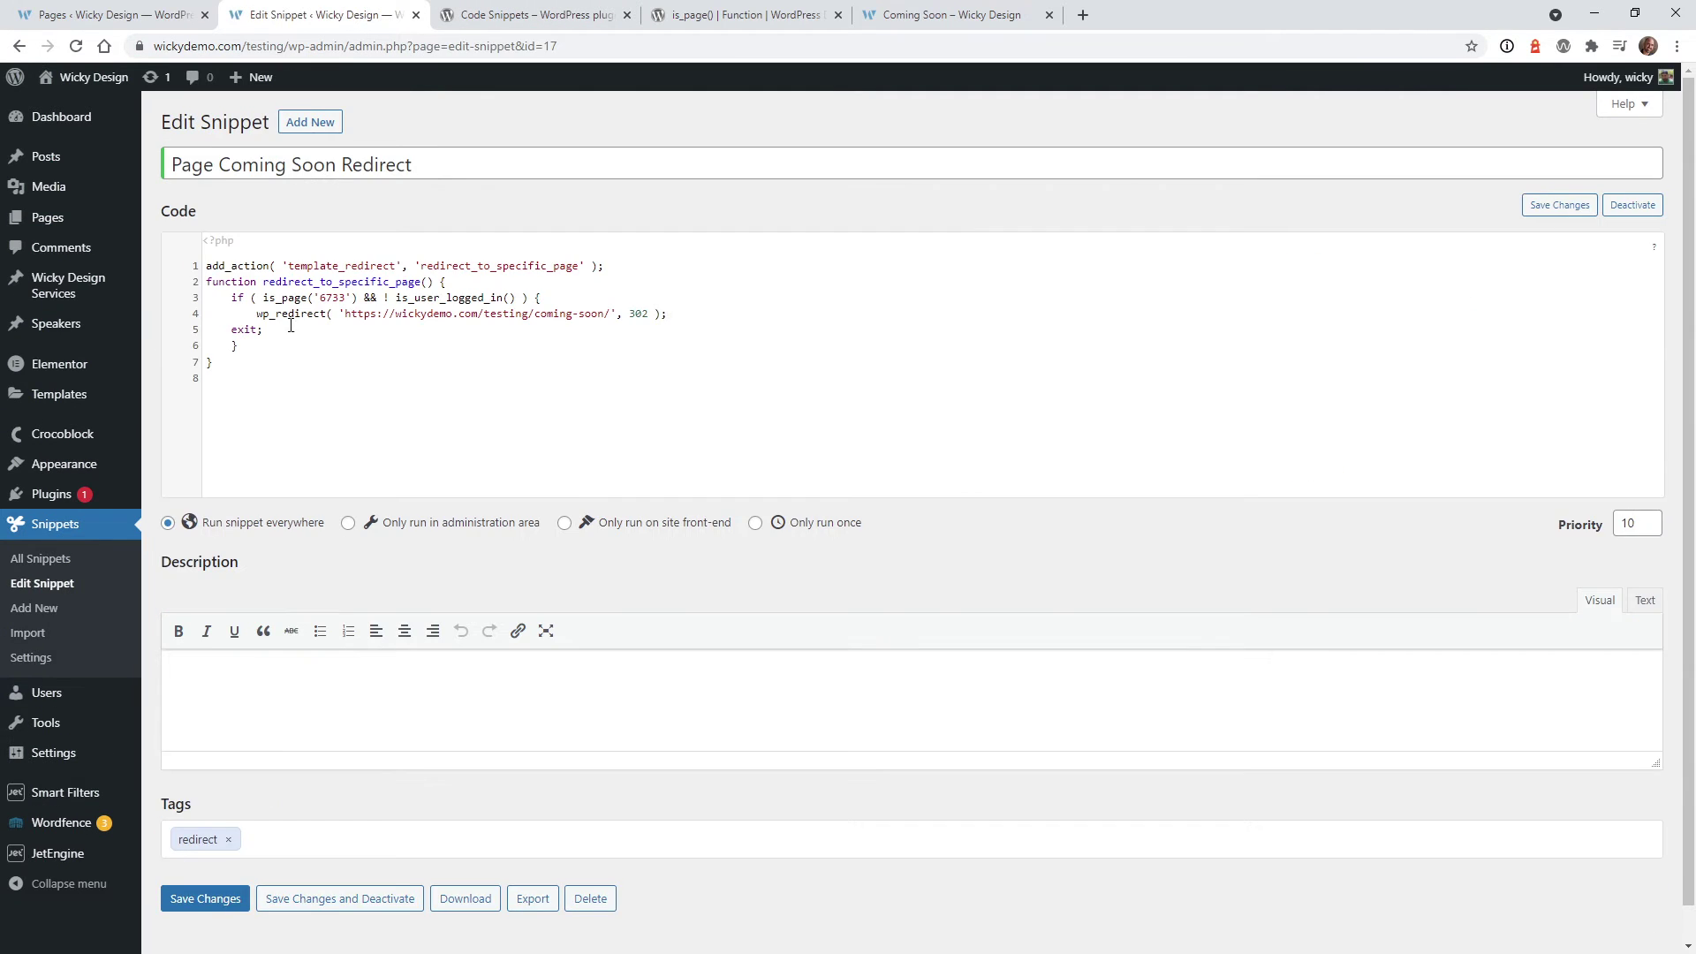
{"action": "double_click", "coordinate": [332, 298]}
{"action": "type", "text": "About"}
{"action": "left_click", "coordinate": [209, 900]}
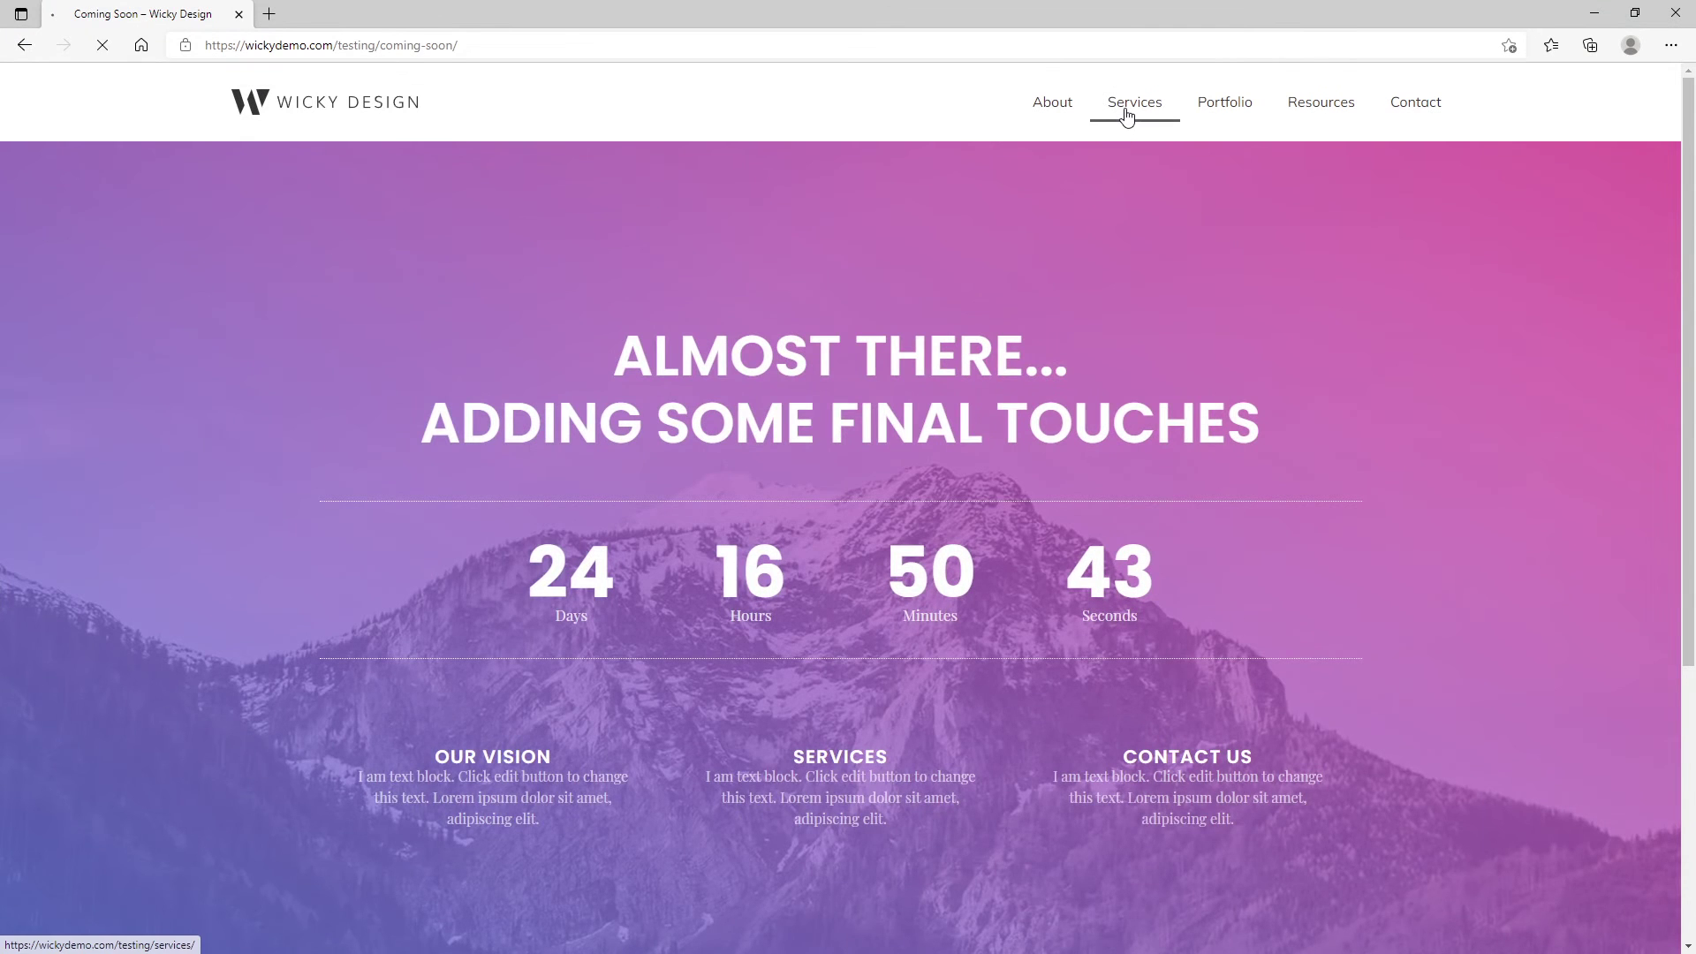
In logged-out Edge, open Services and then About to confirm the Coming Soon redirect
{"action": "left_click", "coordinate": [1120, 109]}
{"action": "left_click", "coordinate": [1057, 104]}
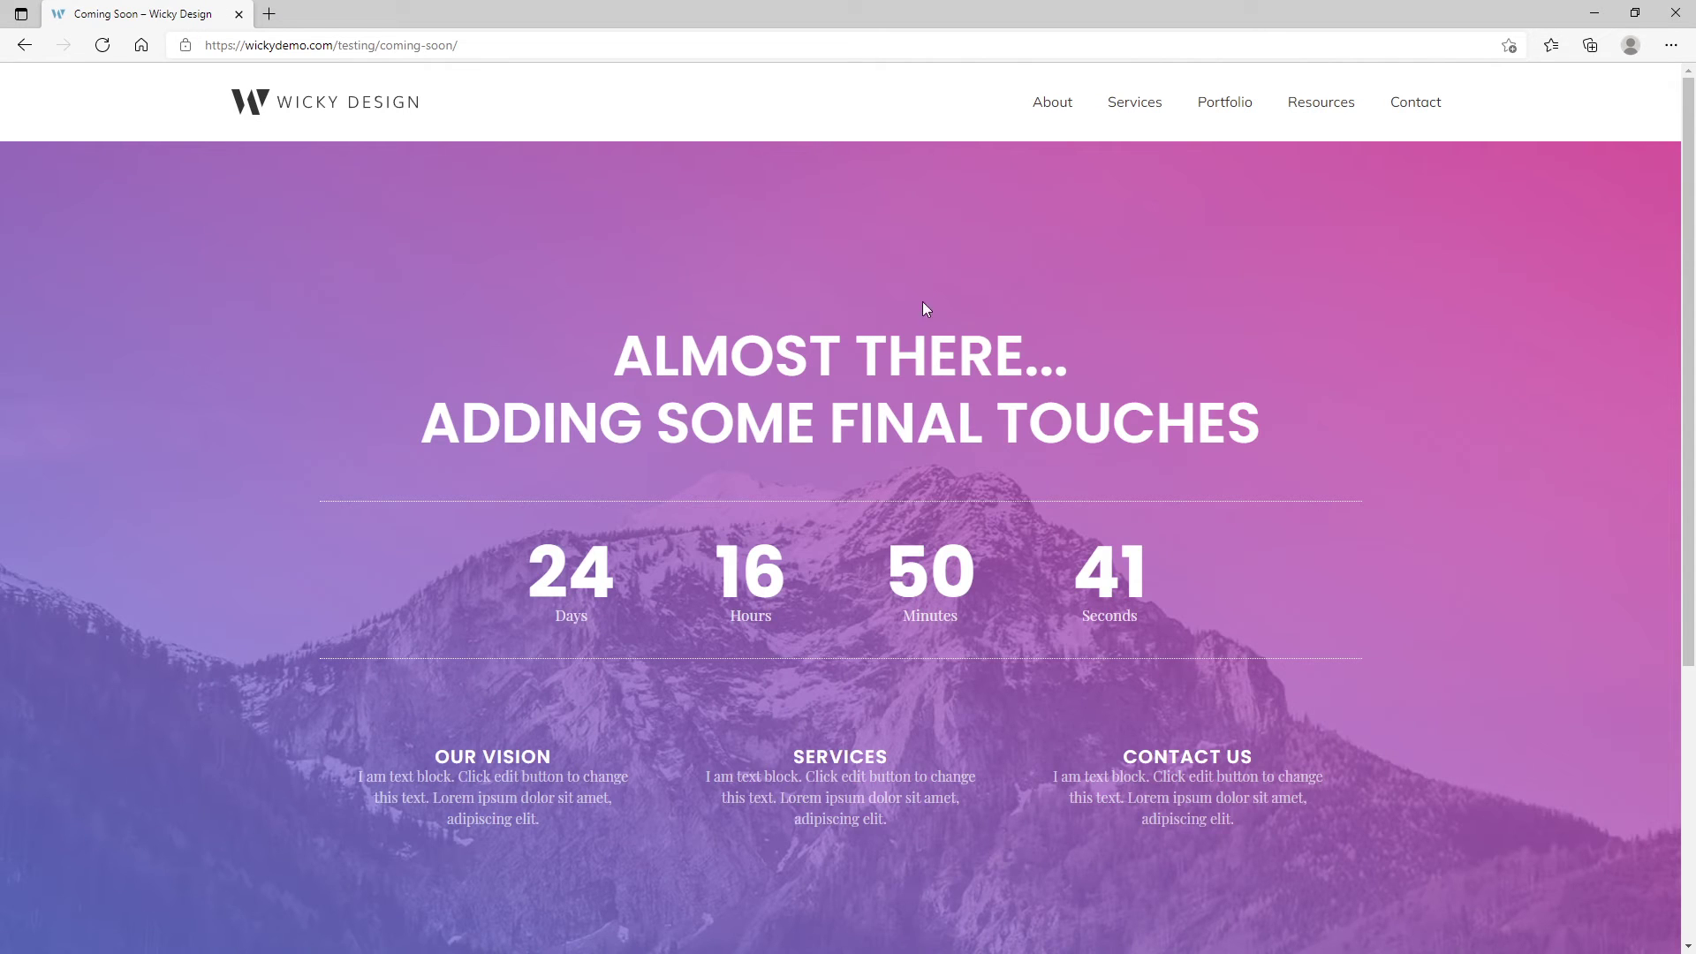
{"action": "left_click", "coordinate": [1595, 13]}
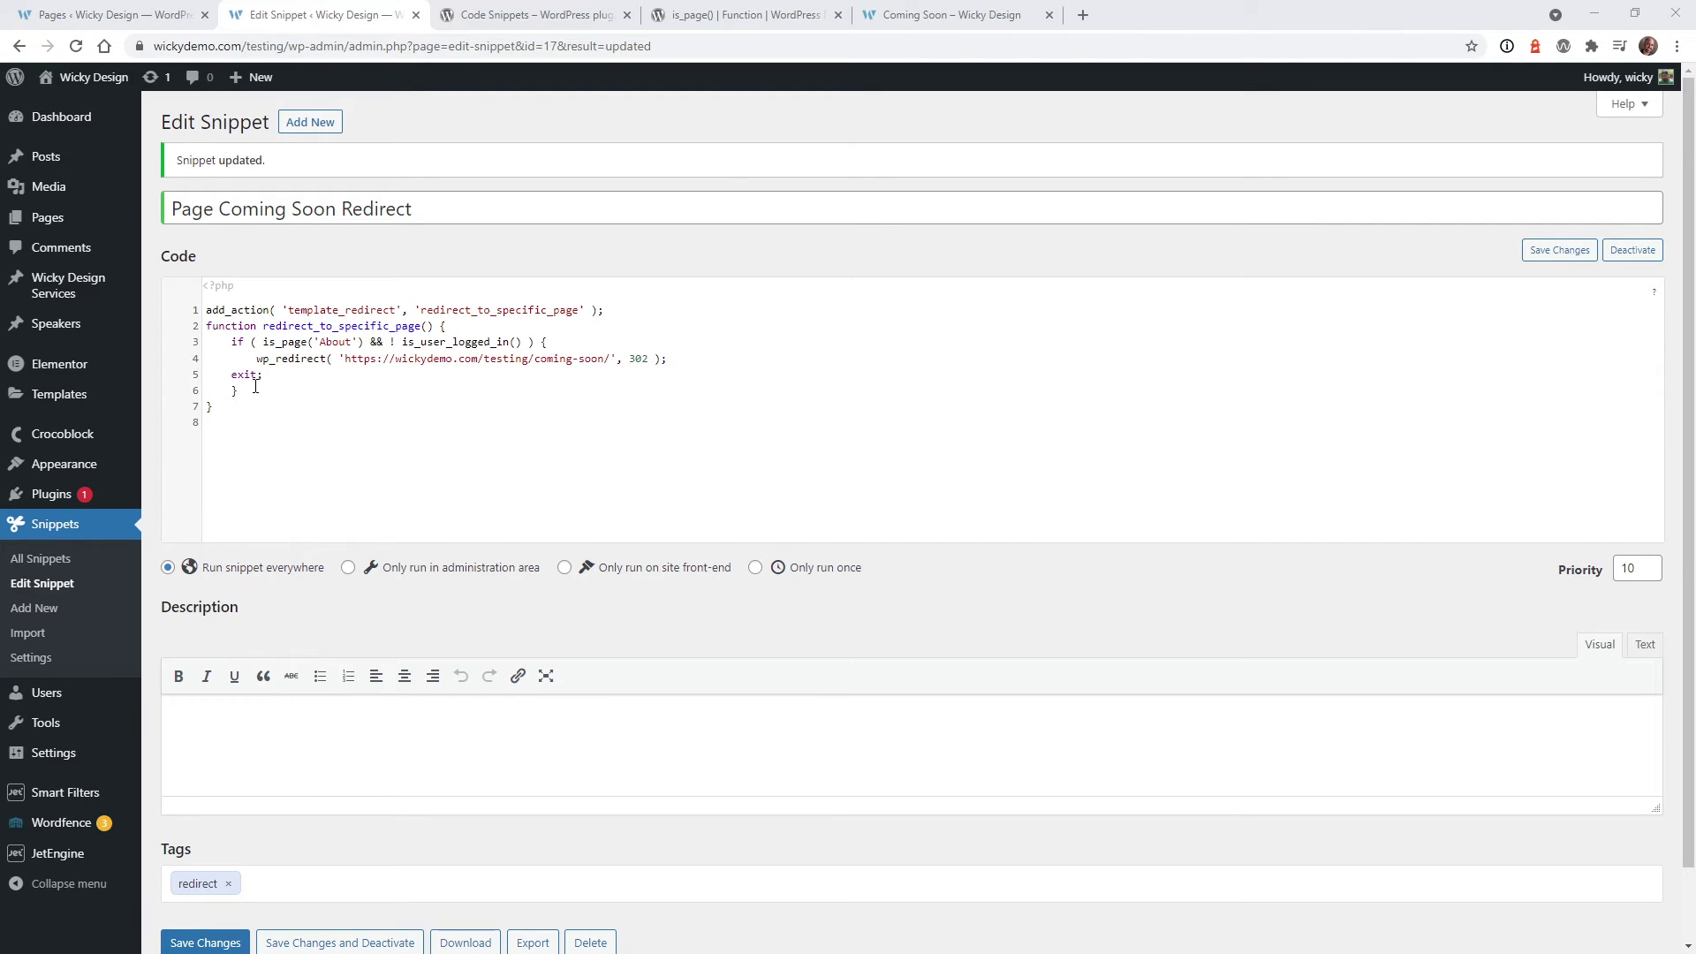
Duplicate the existing About if-block on a new line below it
{"action": "left_click_drag", "start_coordinate": [250, 396], "coordinate": [214, 344]}
{"action": "key", "text": "ctrl+c"}
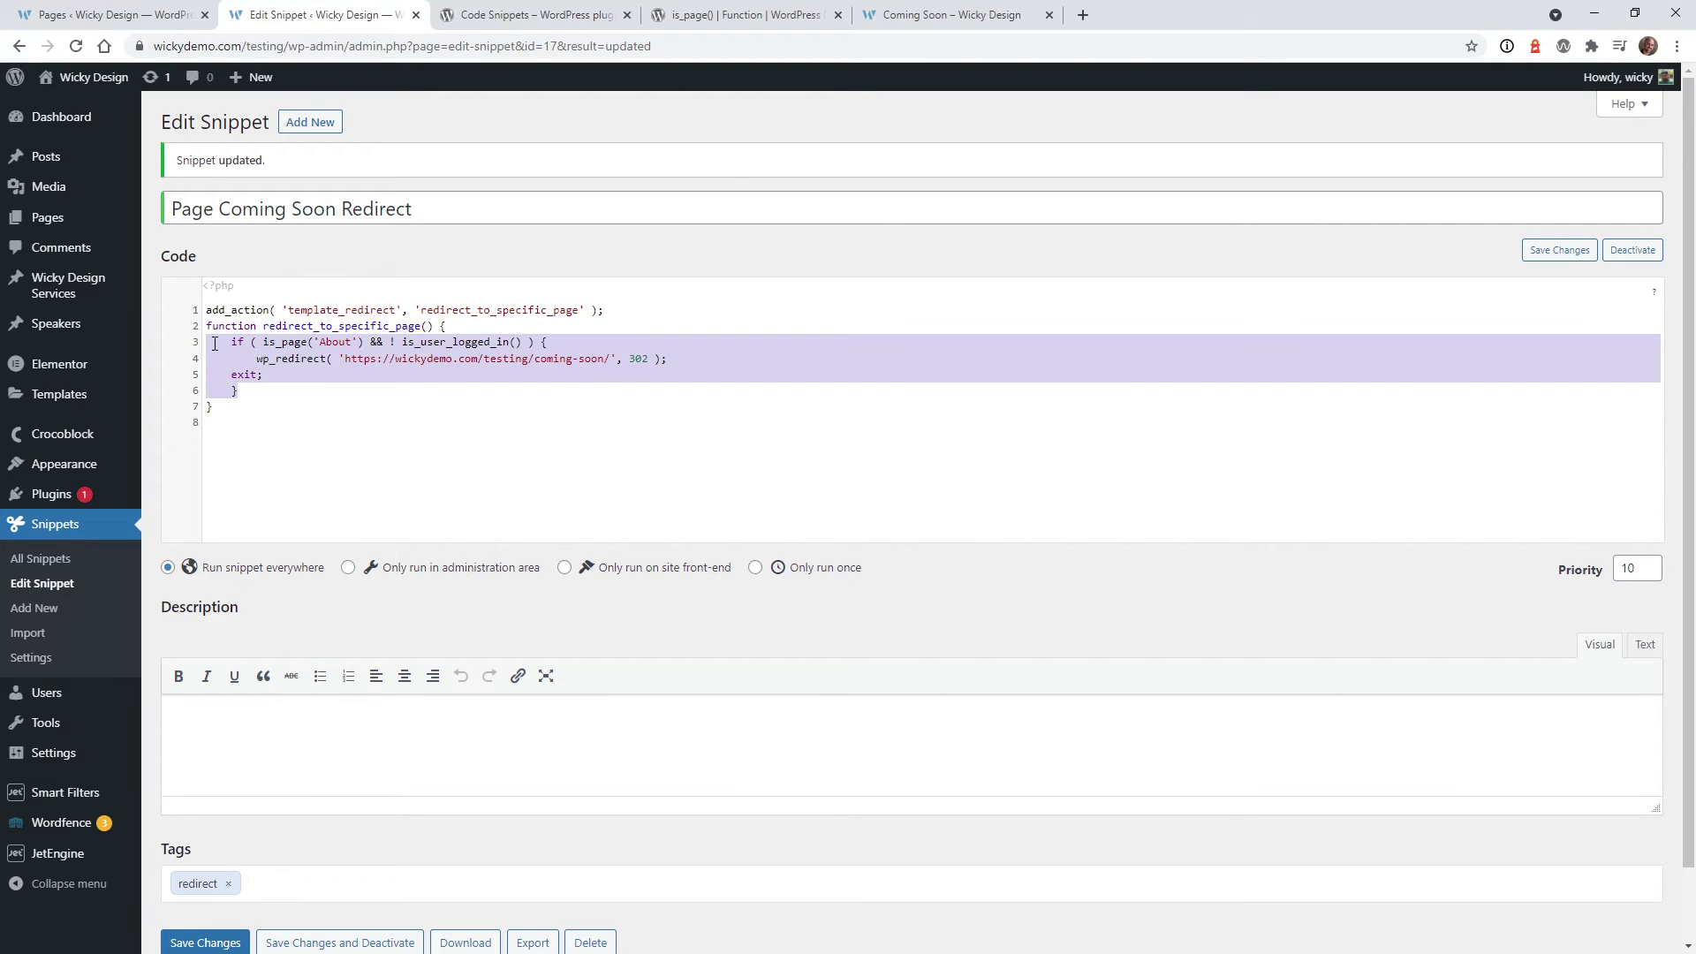
{"action": "left_click", "coordinate": [293, 392]}
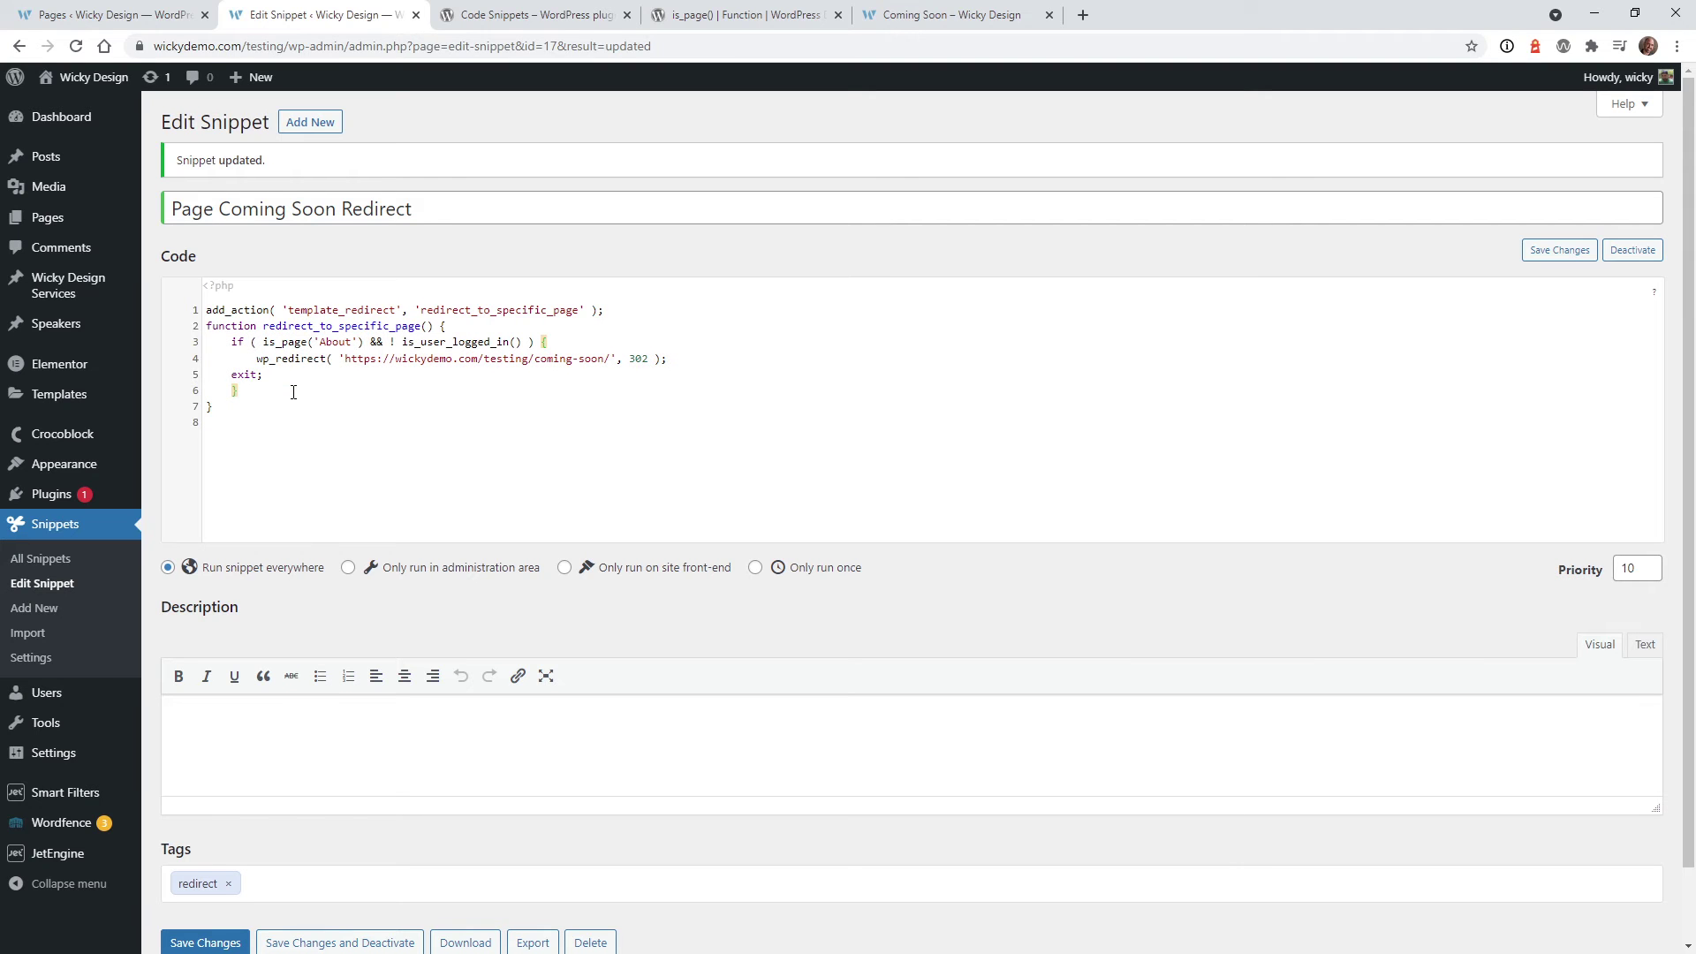
{"action": "key", "text": "Return"}
{"action": "key", "text": "ctrl+v"}
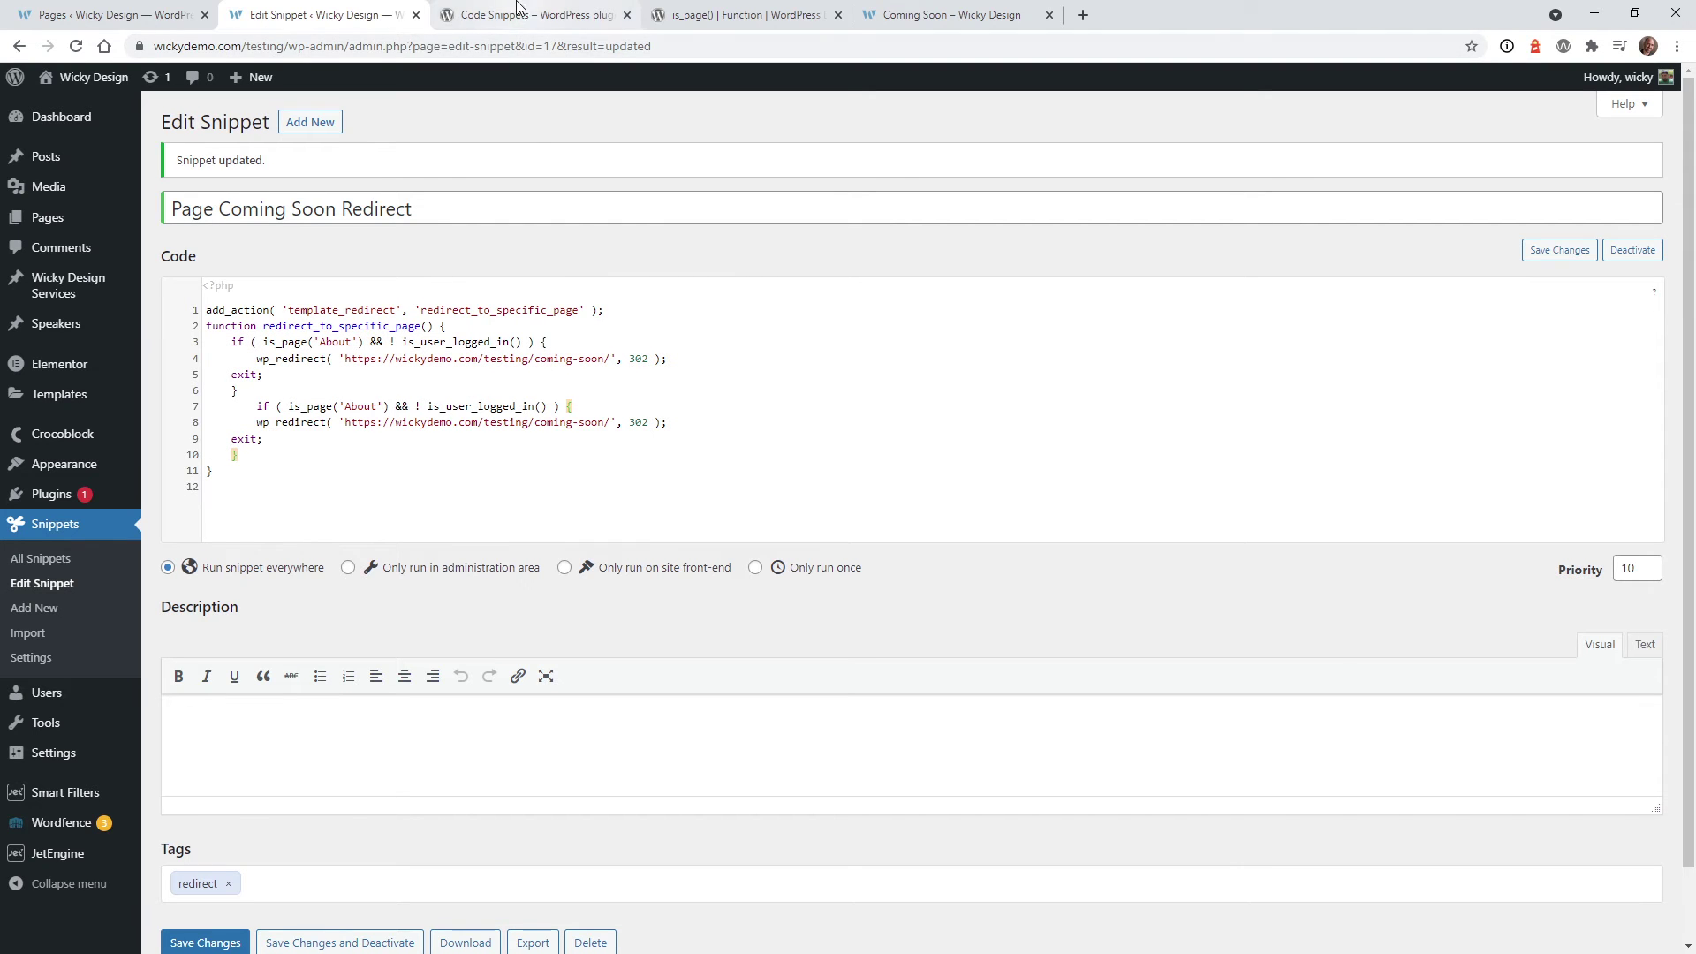
Replace 'About' in the copied condition with the 'Advanced Post widget' page title and save
{"action": "left_click", "coordinate": [110, 15]}
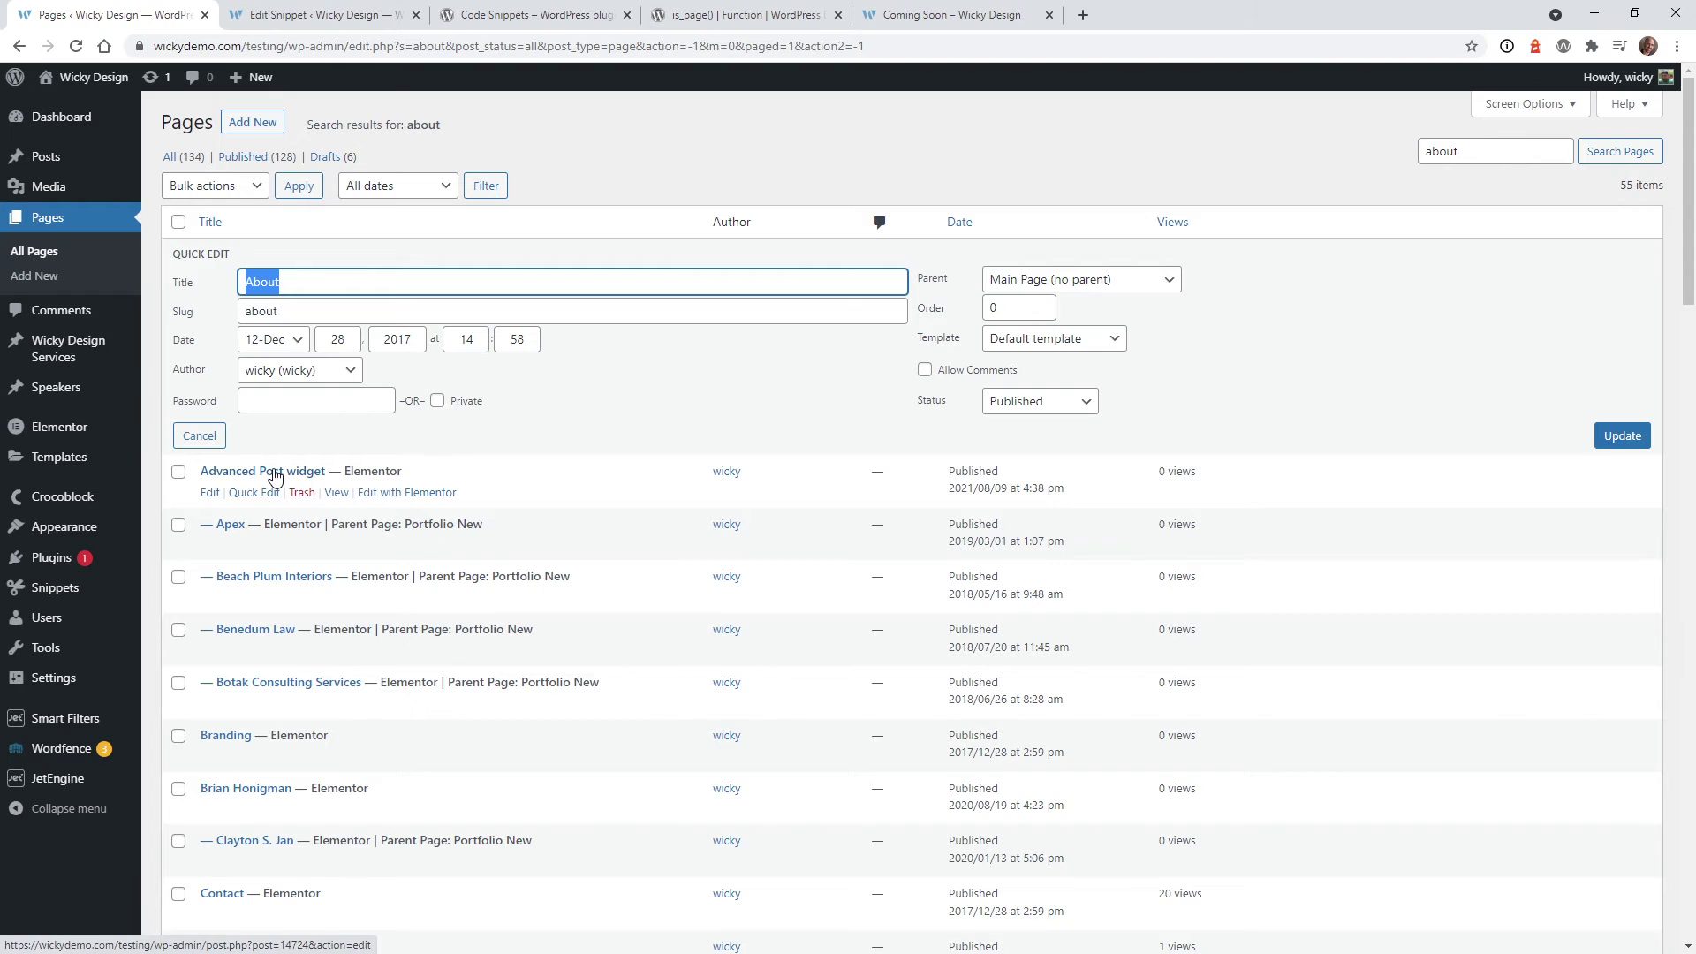
{"action": "left_click", "coordinate": [255, 492]}
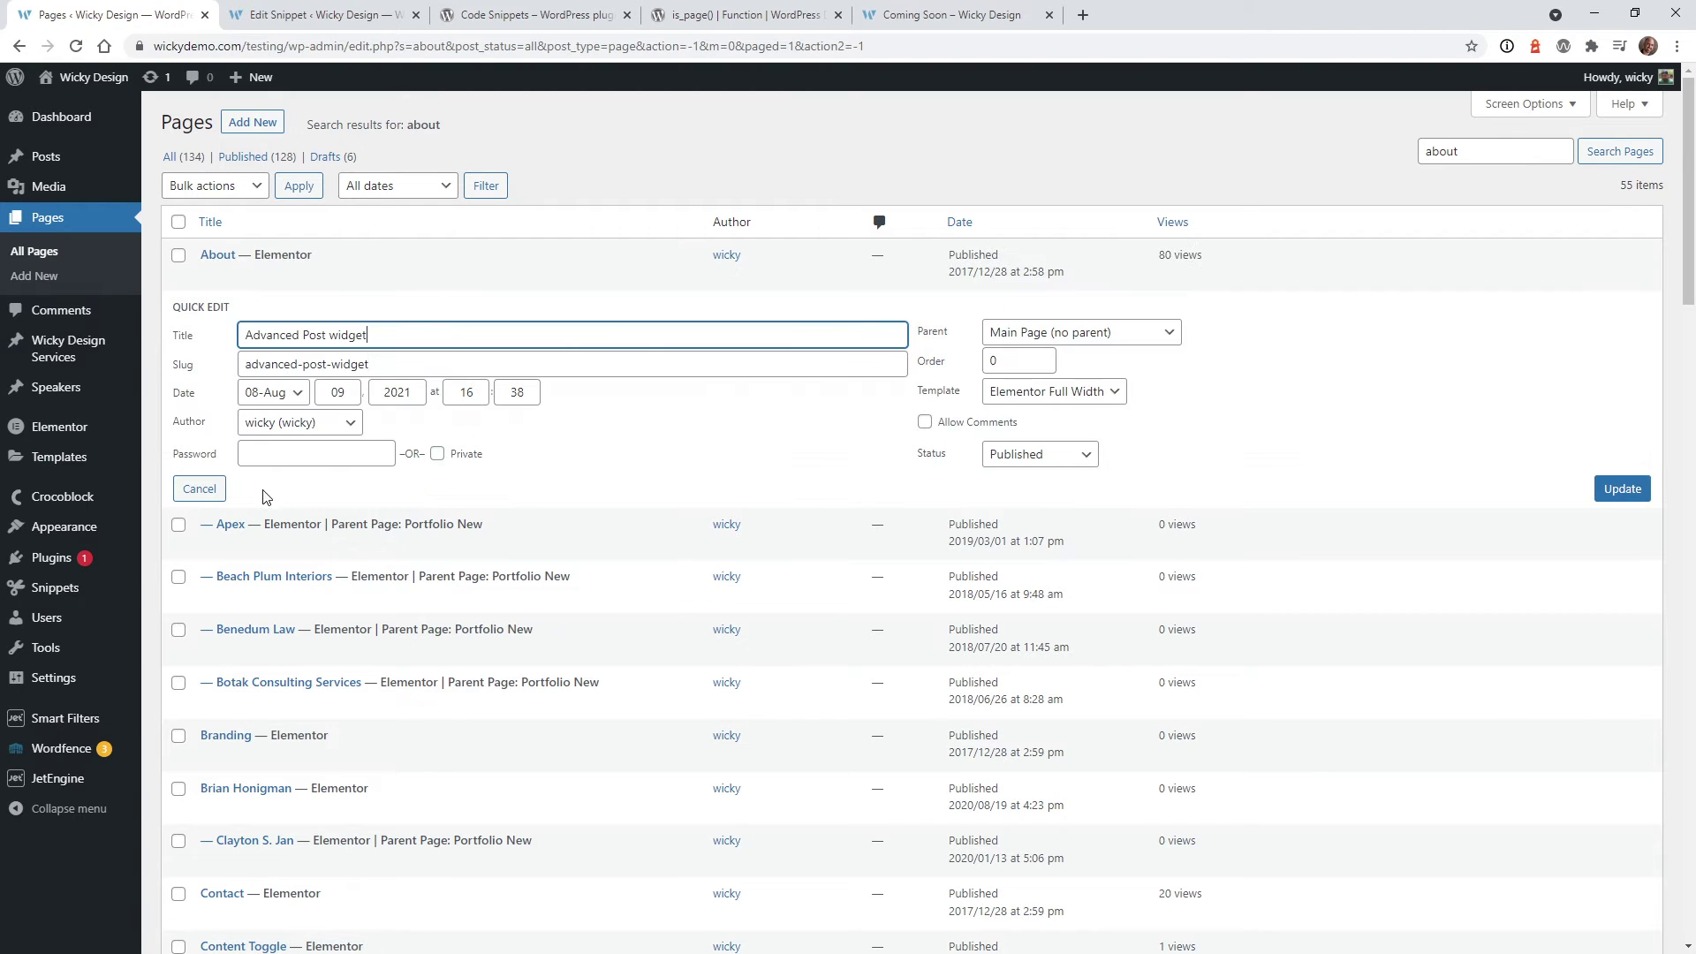
{"action": "left_click_drag", "start_coordinate": [383, 335], "coordinate": [240, 337]}
{"action": "key", "text": "ctrl+c"}
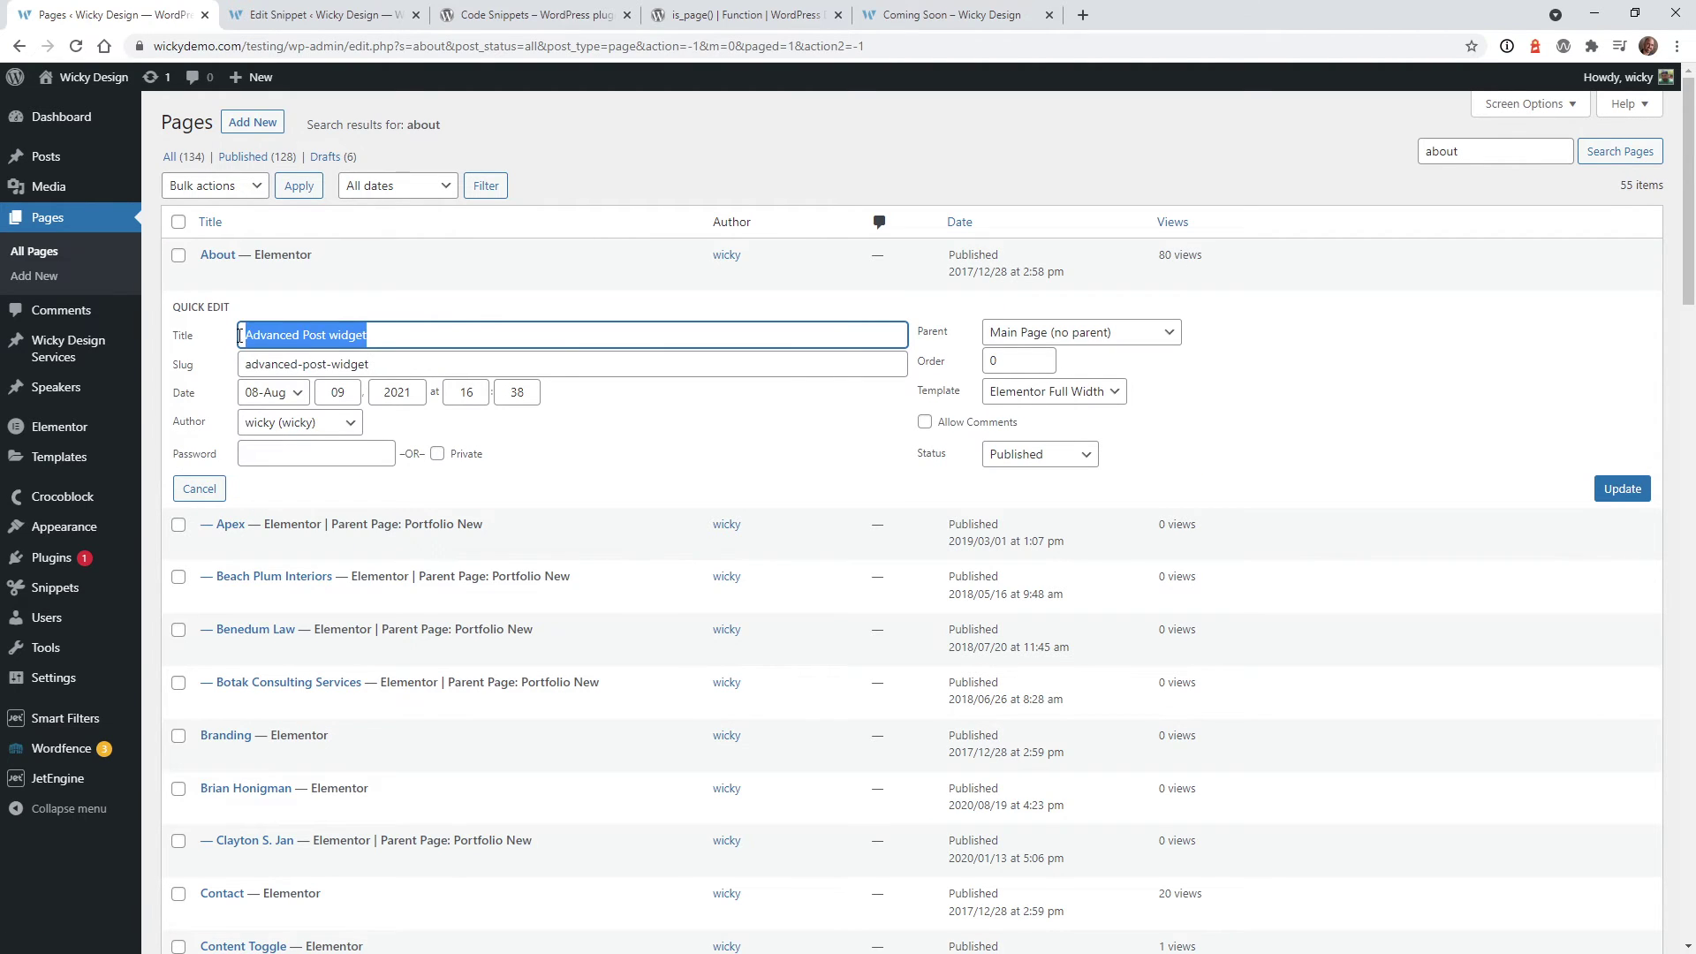
{"action": "key", "text": "ctrl+Tab"}
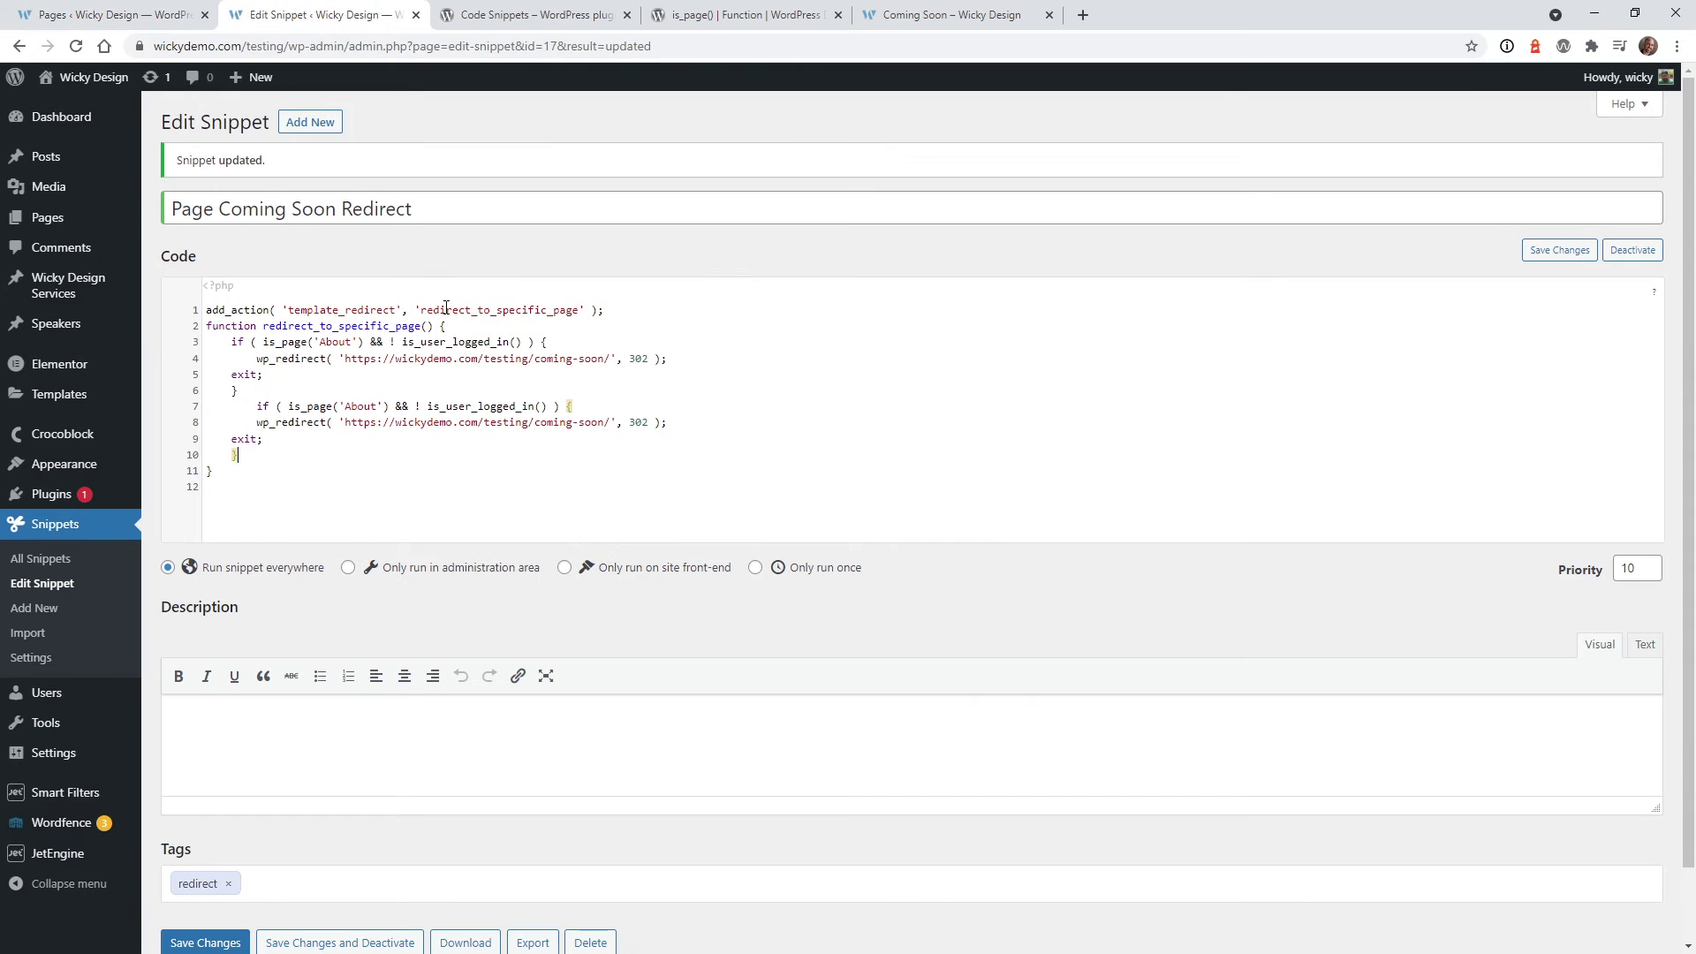
{"action": "left_click_drag", "start_coordinate": [347, 408], "coordinate": [380, 407]}
{"action": "key", "text": "ctrl+v"}
{"action": "scroll", "coordinate": [406, 469], "scroll_direction": "down", "scroll_amount": 1}
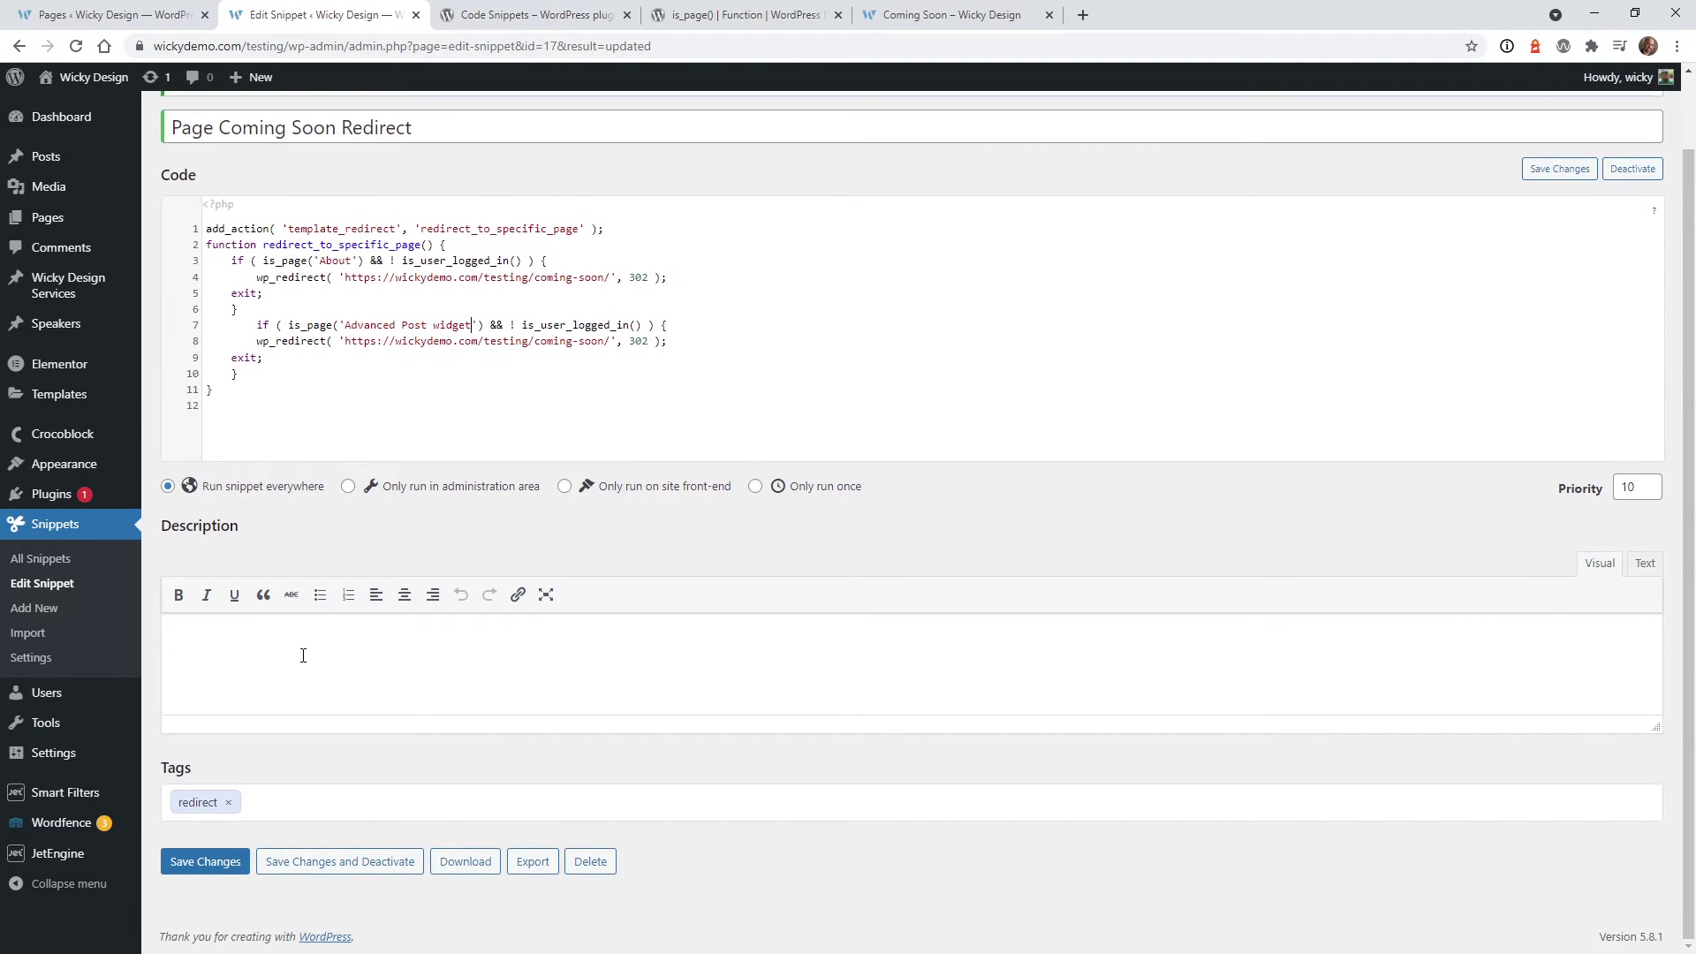
{"action": "left_click", "coordinate": [206, 862]}
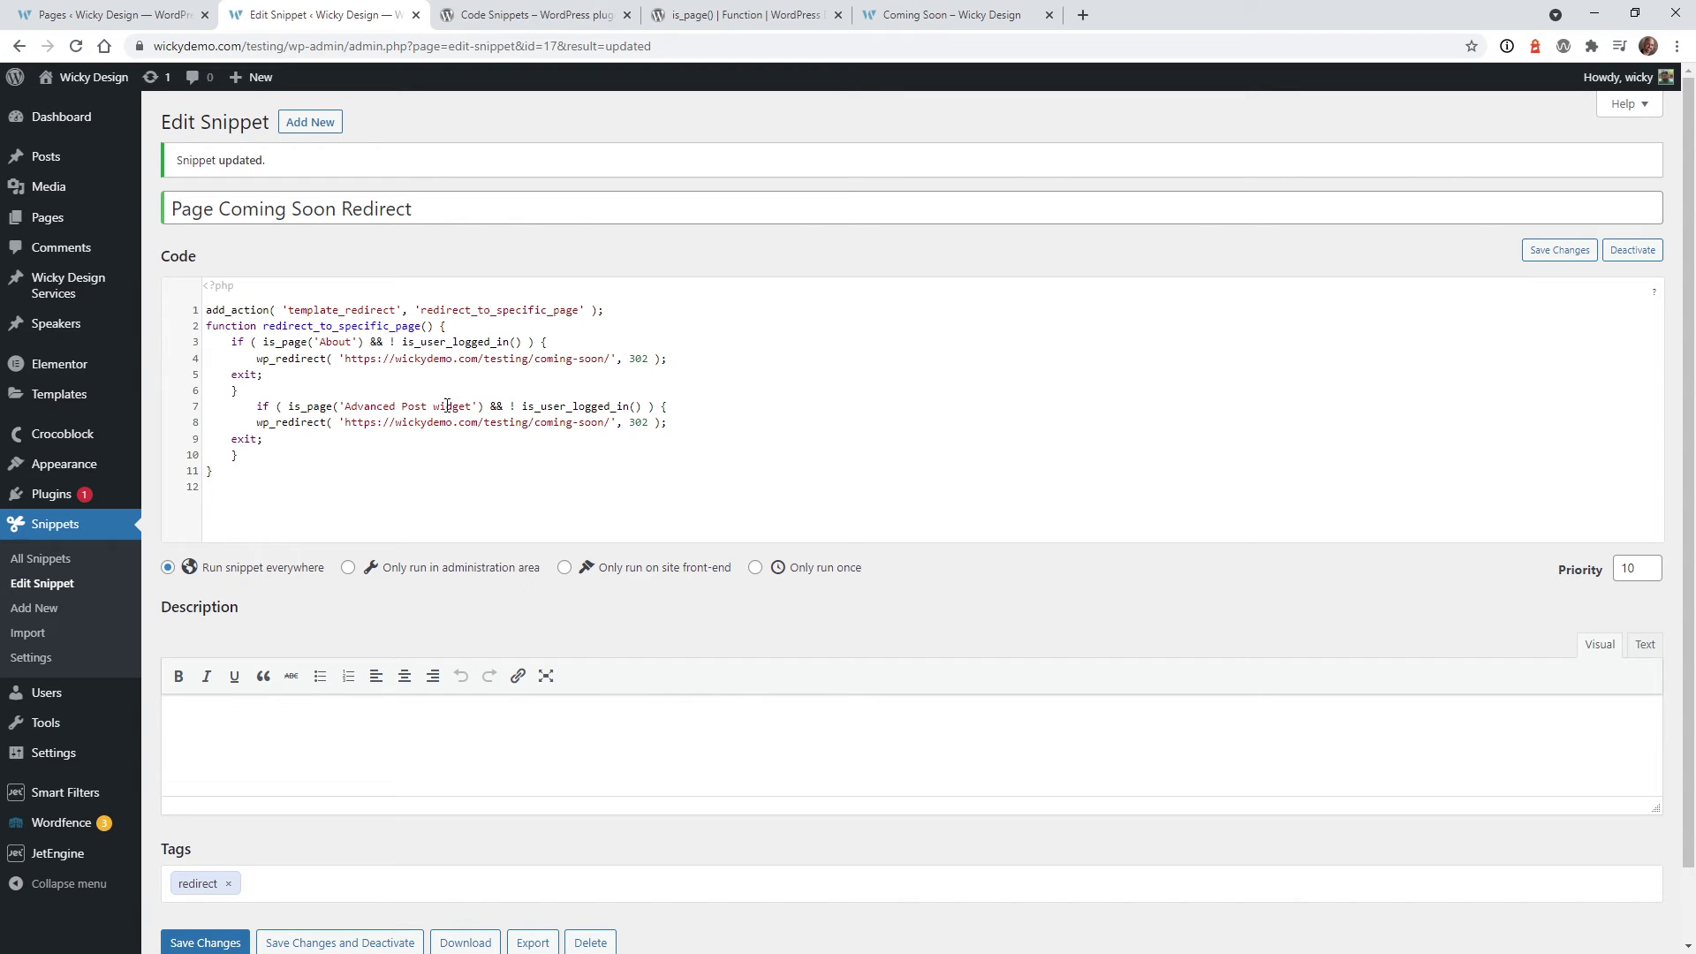
Close Quick Edit and copy the Advanced Post widget page's link address
{"action": "left_click", "coordinate": [172, 15]}
{"action": "left_click", "coordinate": [193, 486]}
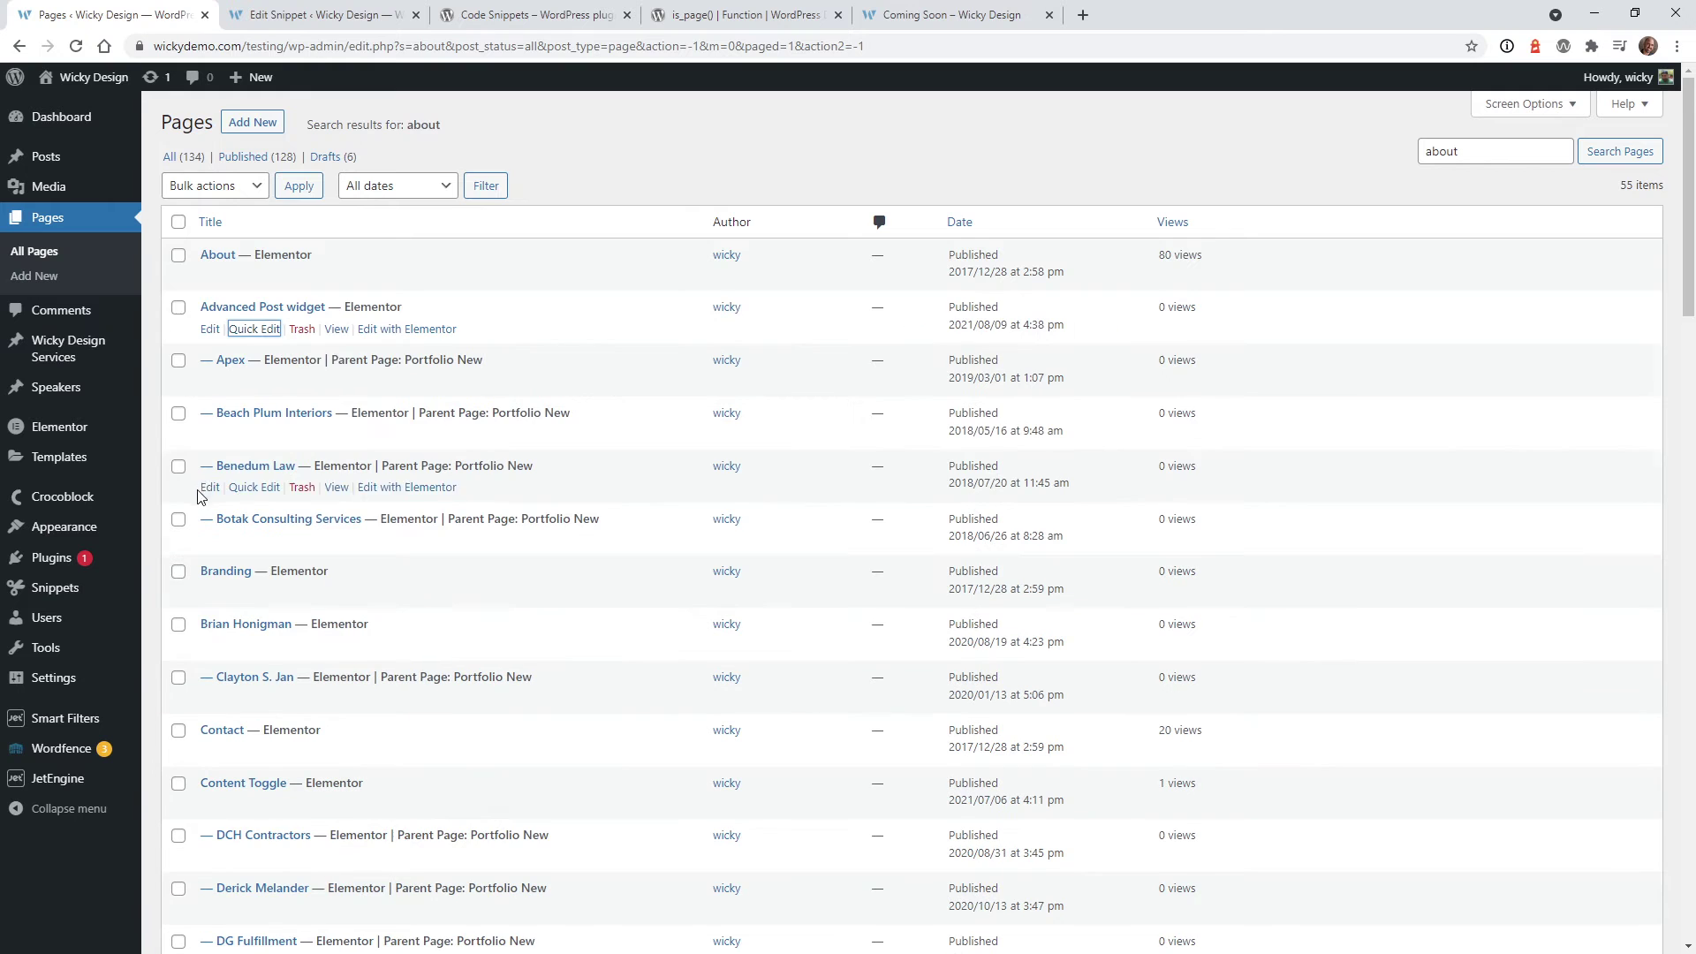
{"action": "right_click", "coordinate": [337, 329]}
{"action": "left_click", "coordinate": [454, 467]}
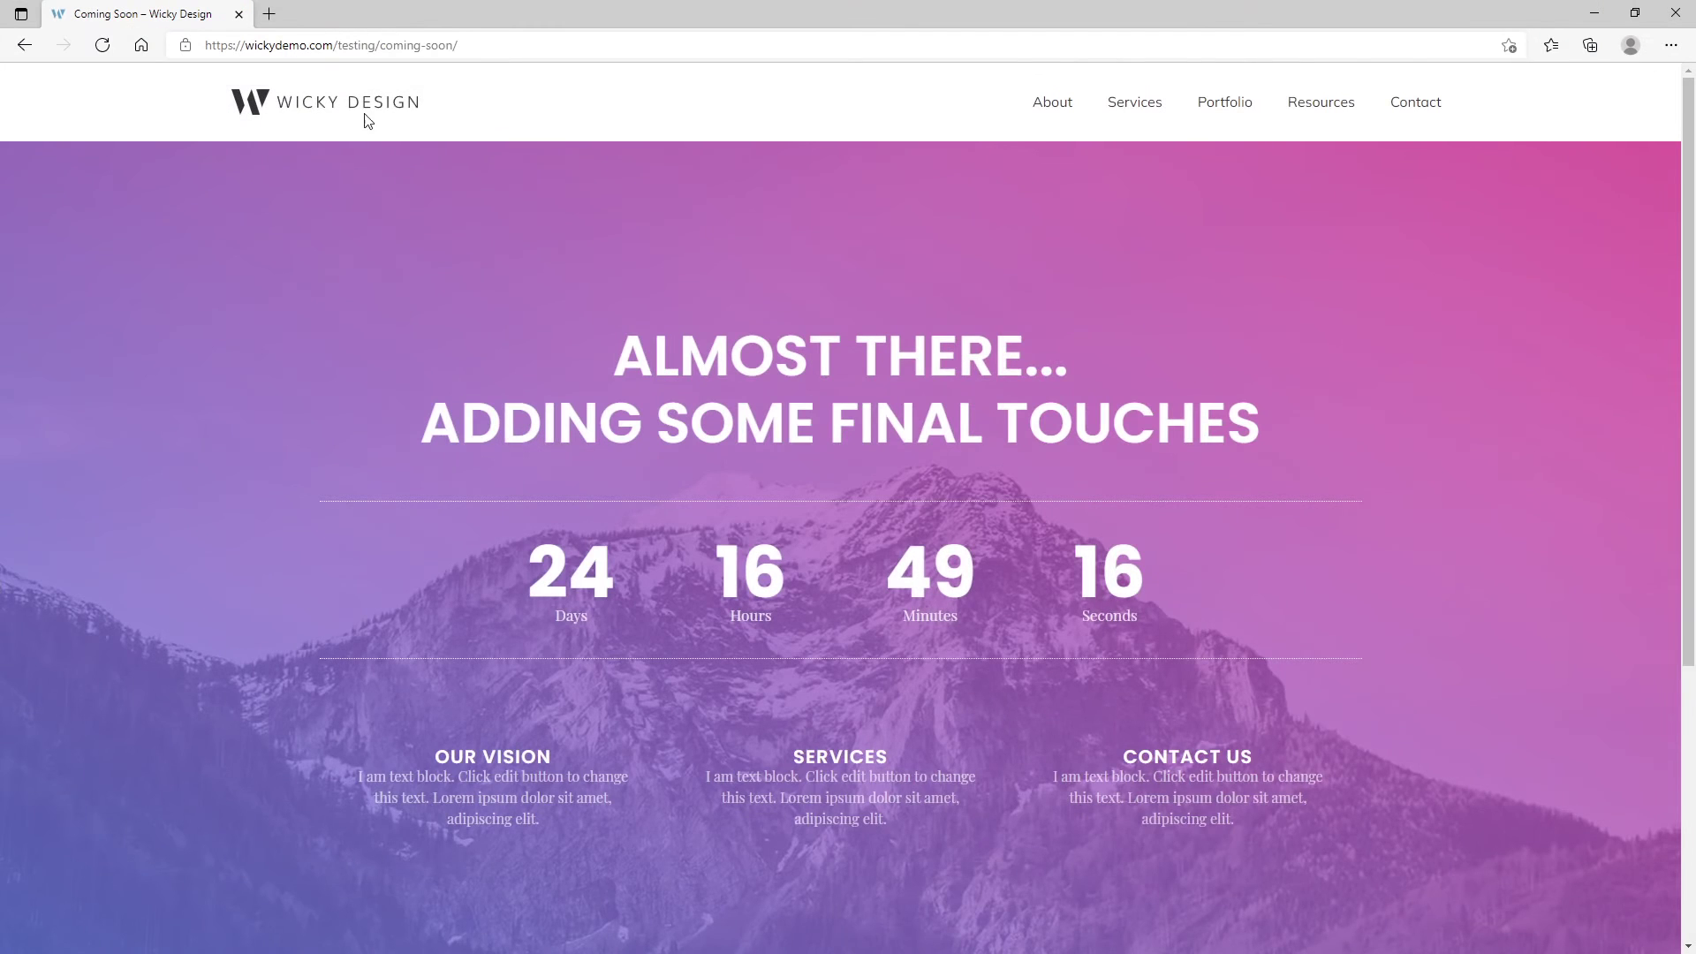
In logged-out Edge, load the advanced-post-widget URL and confirm it redirects to Coming Soon
{"action": "left_click", "coordinate": [335, 106]}
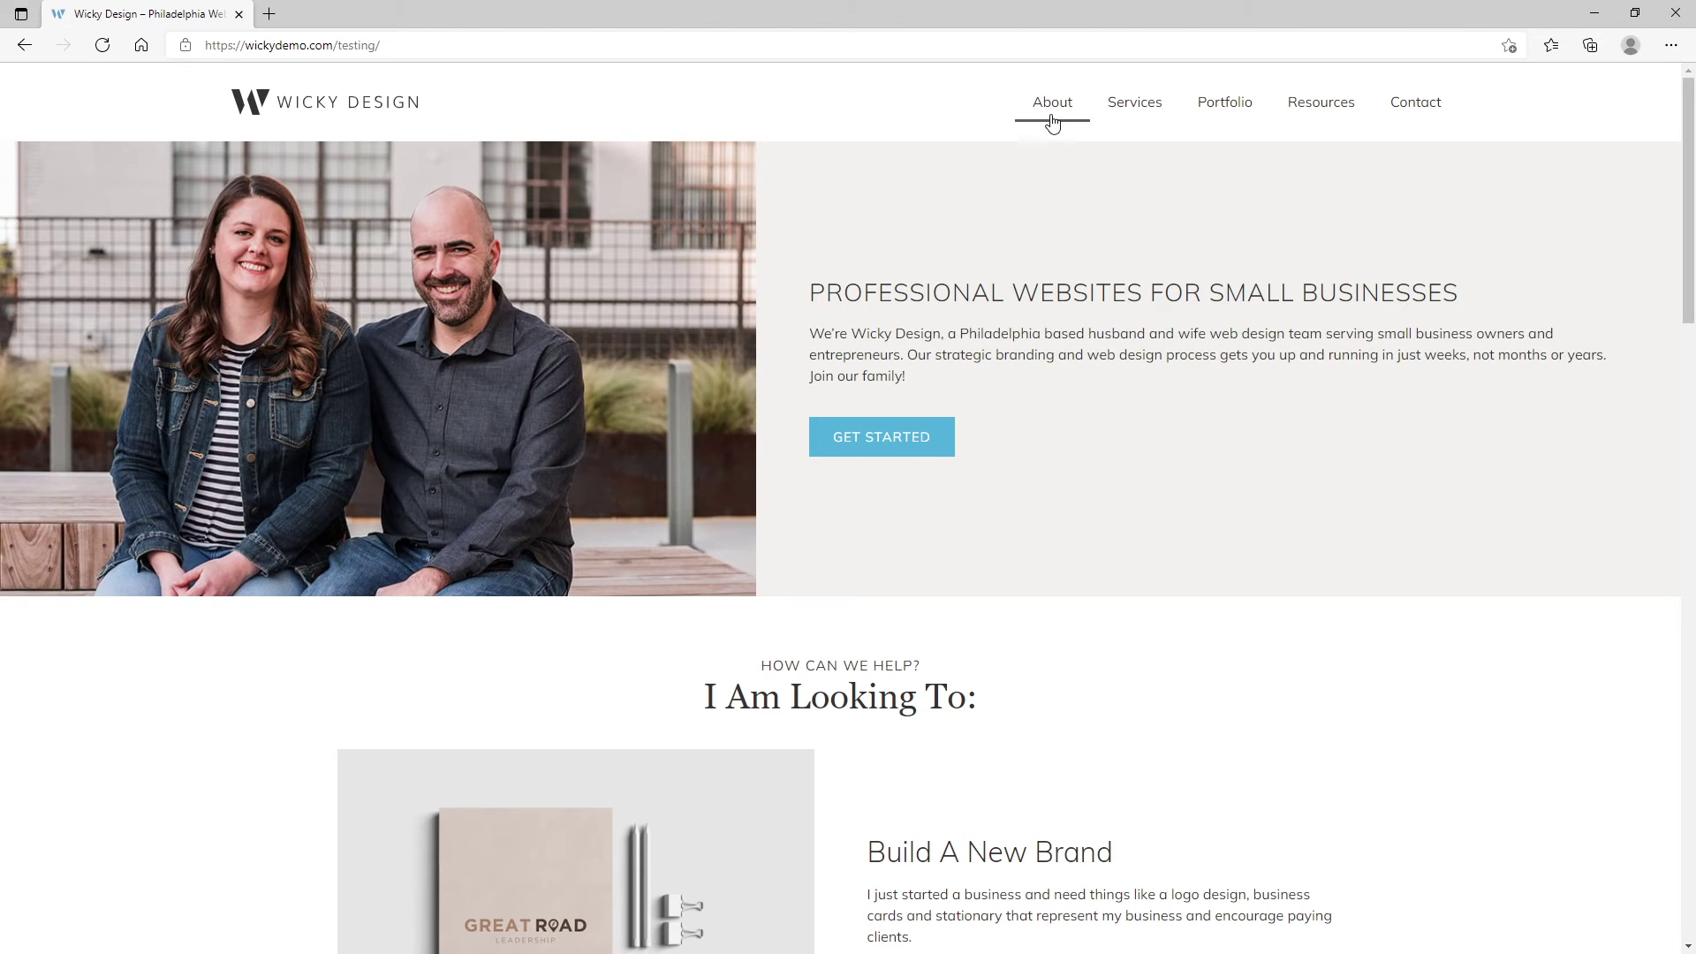
{"action": "left_click", "coordinate": [1058, 121]}
{"action": "left_click", "coordinate": [575, 45]}
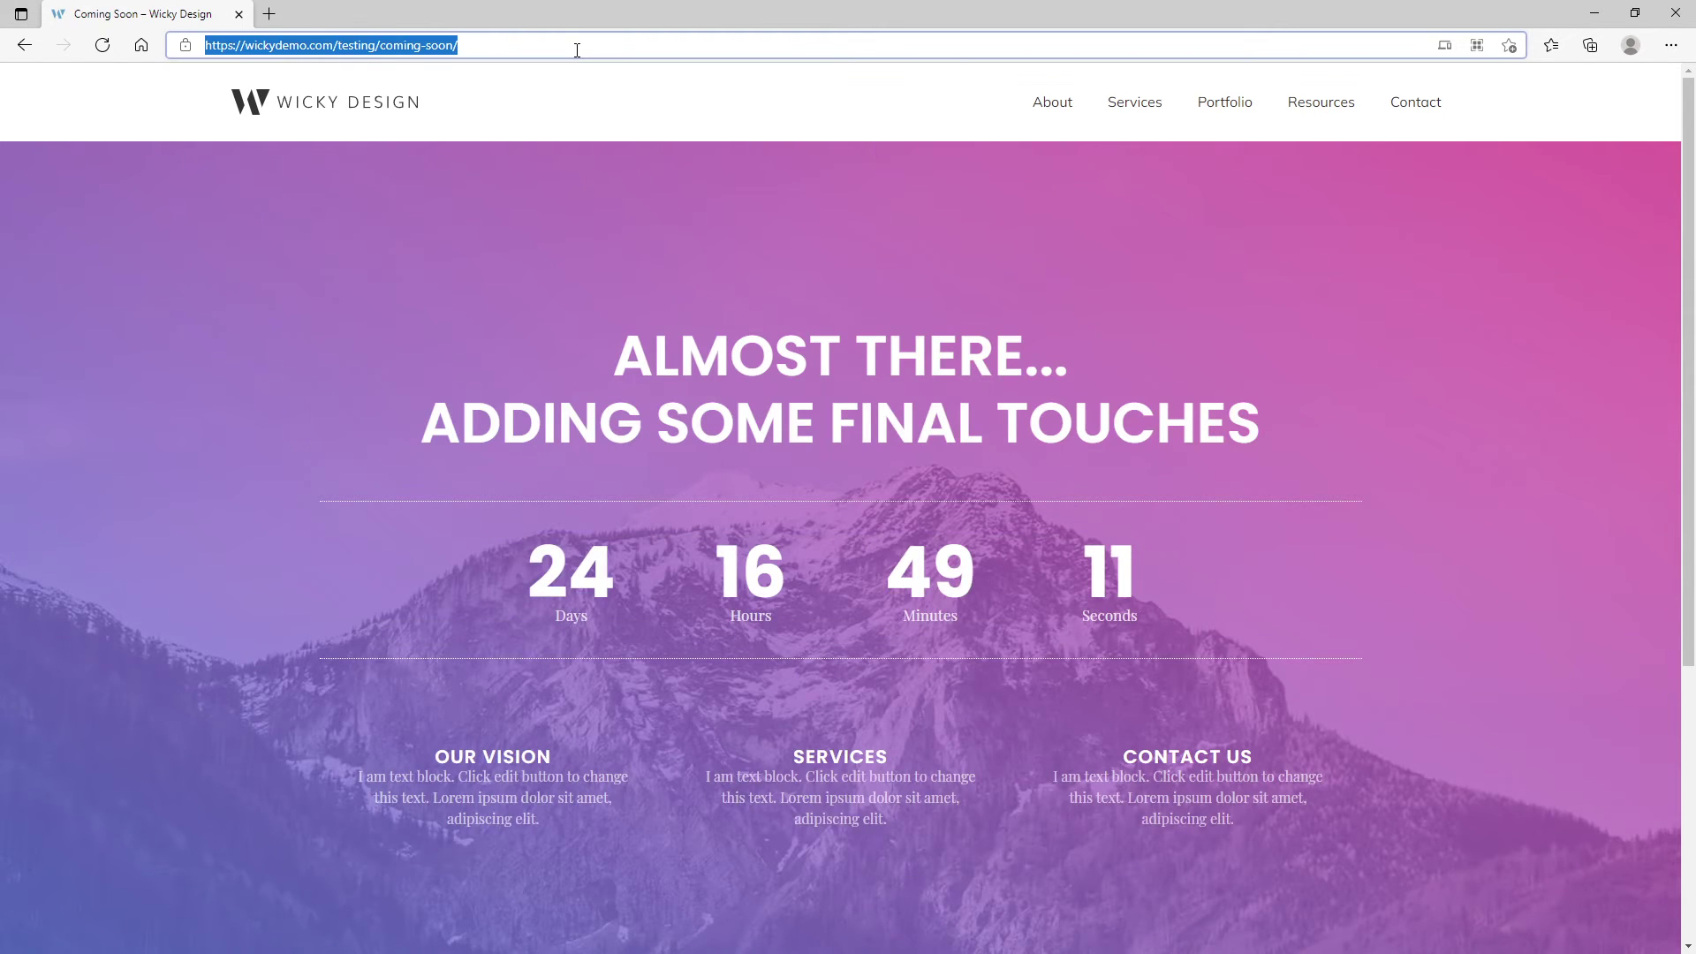
{"action": "key", "text": "ctrl+v"}
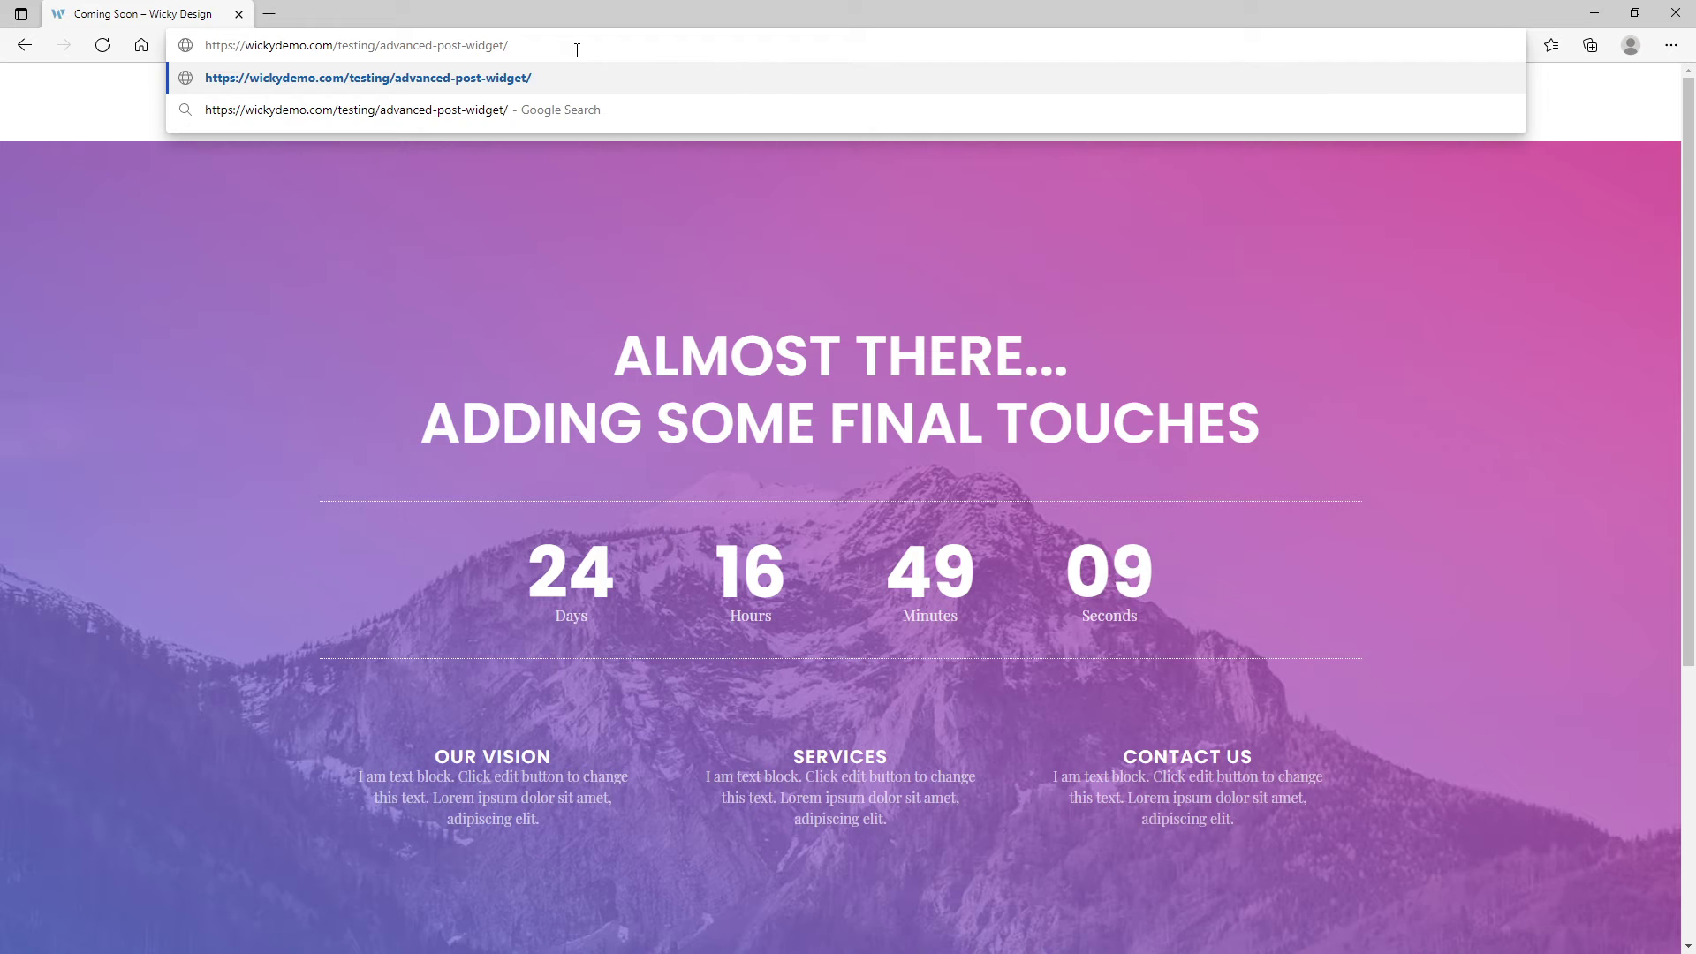
{"action": "key", "text": "Return"}
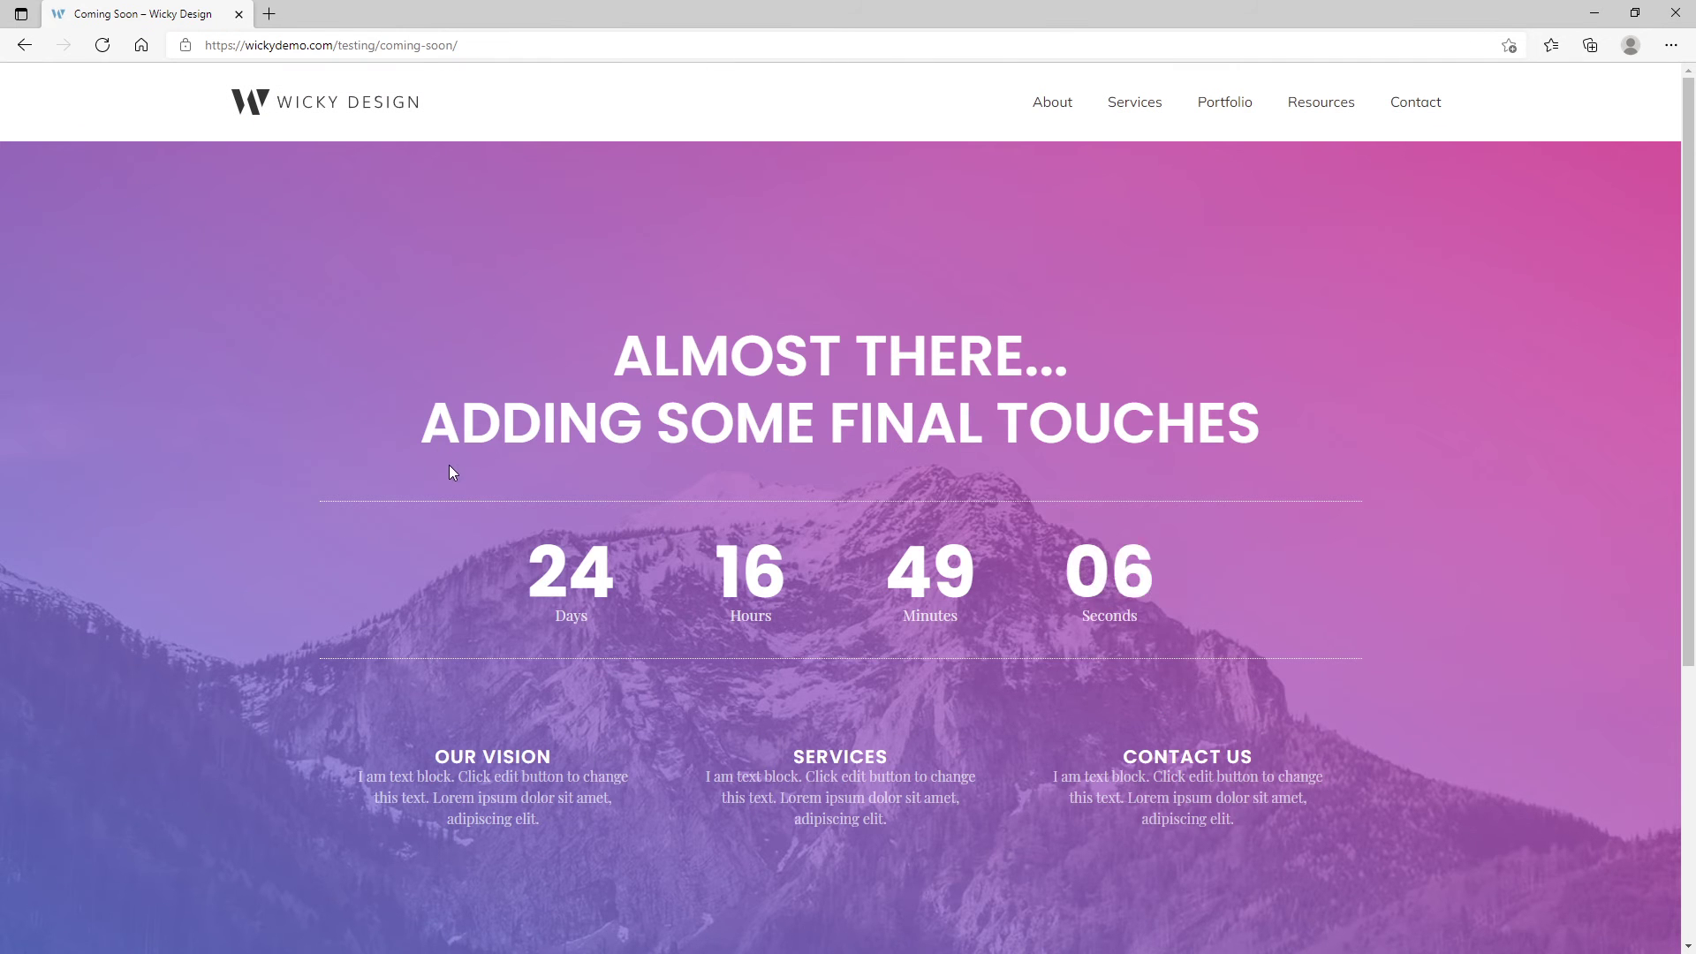
{"action": "scroll", "coordinate": [449, 469], "scroll_direction": "down", "scroll_amount": 5}
{"action": "scroll", "coordinate": [449, 469], "scroll_direction": "up", "scroll_amount": 5}
{"action": "left_click", "coordinate": [328, 112]}
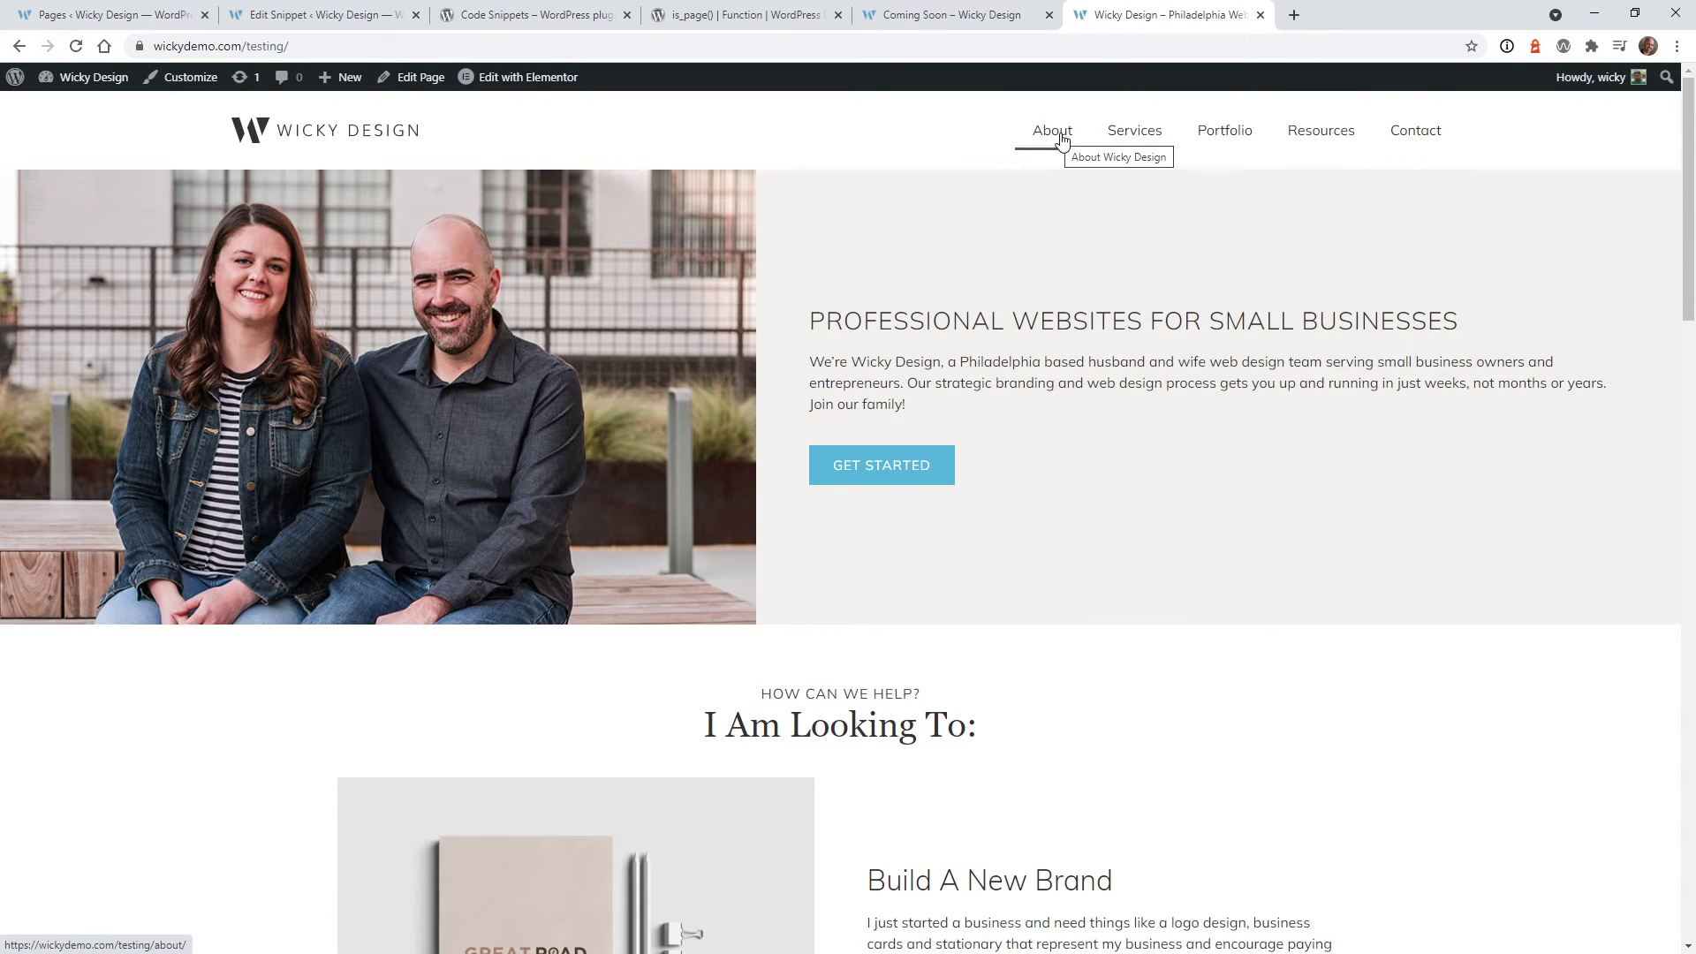
While logged in, open About, then load the advanced-post-widget URL to confirm both display normally
{"action": "left_click", "coordinate": [1056, 134]}
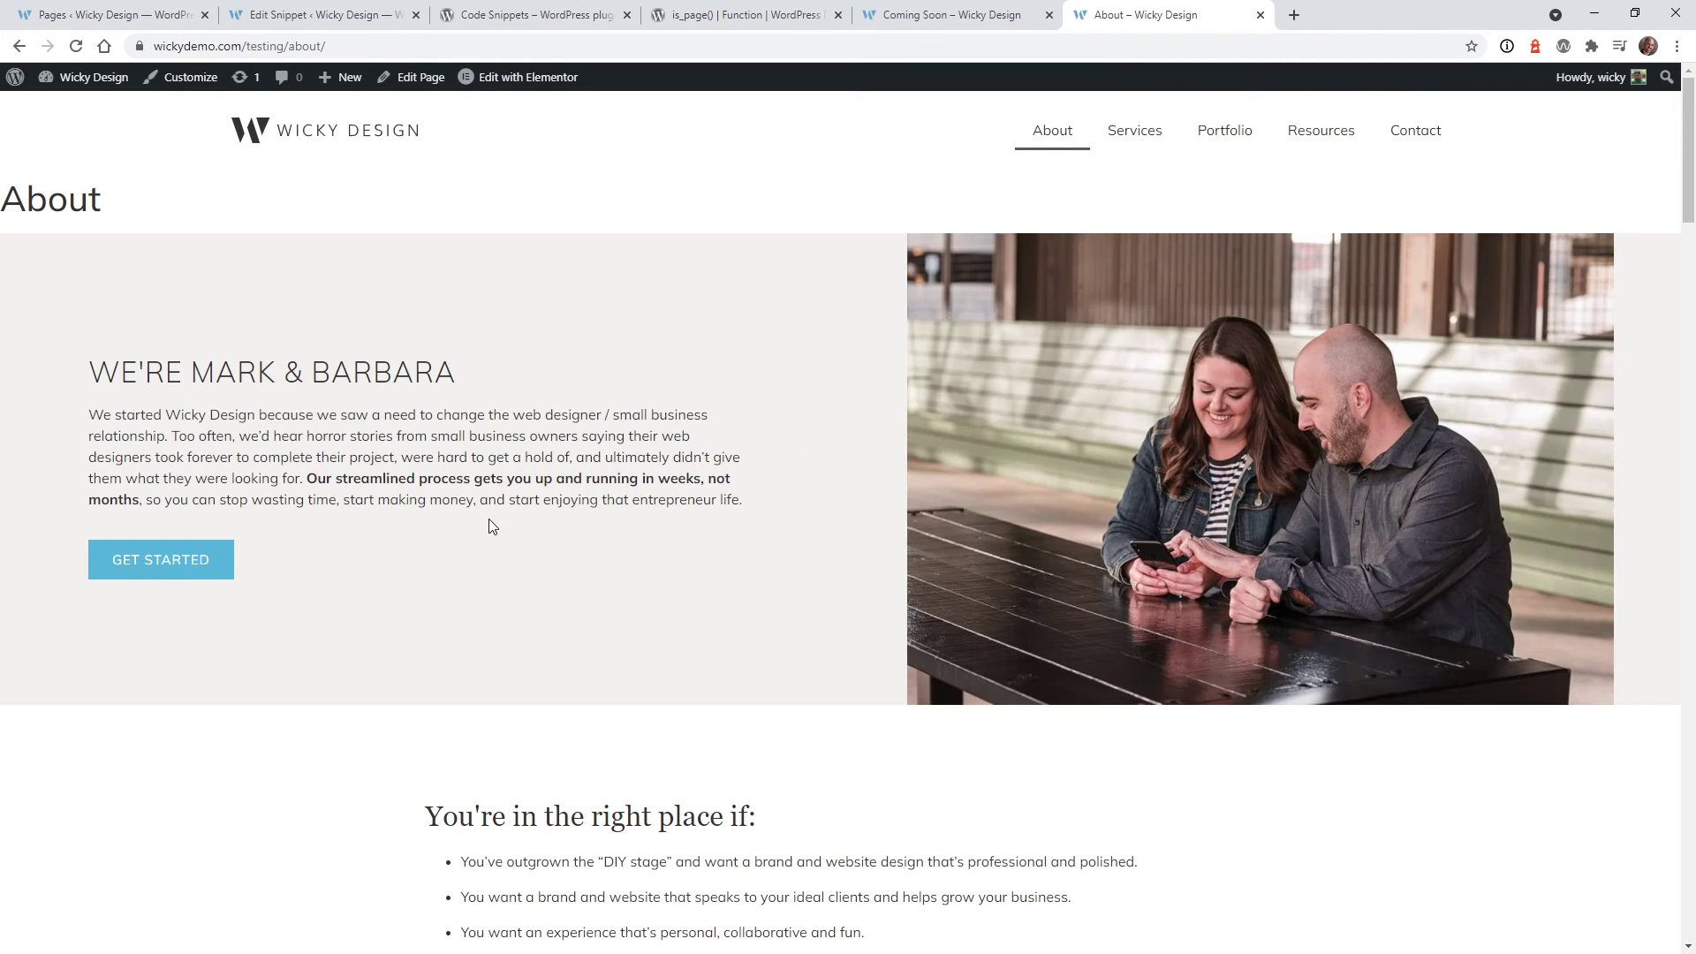
{"action": "left_click", "coordinate": [350, 46]}
{"action": "type", "text": "https://wickydemo.com/testing/advanced-post-widget/"}
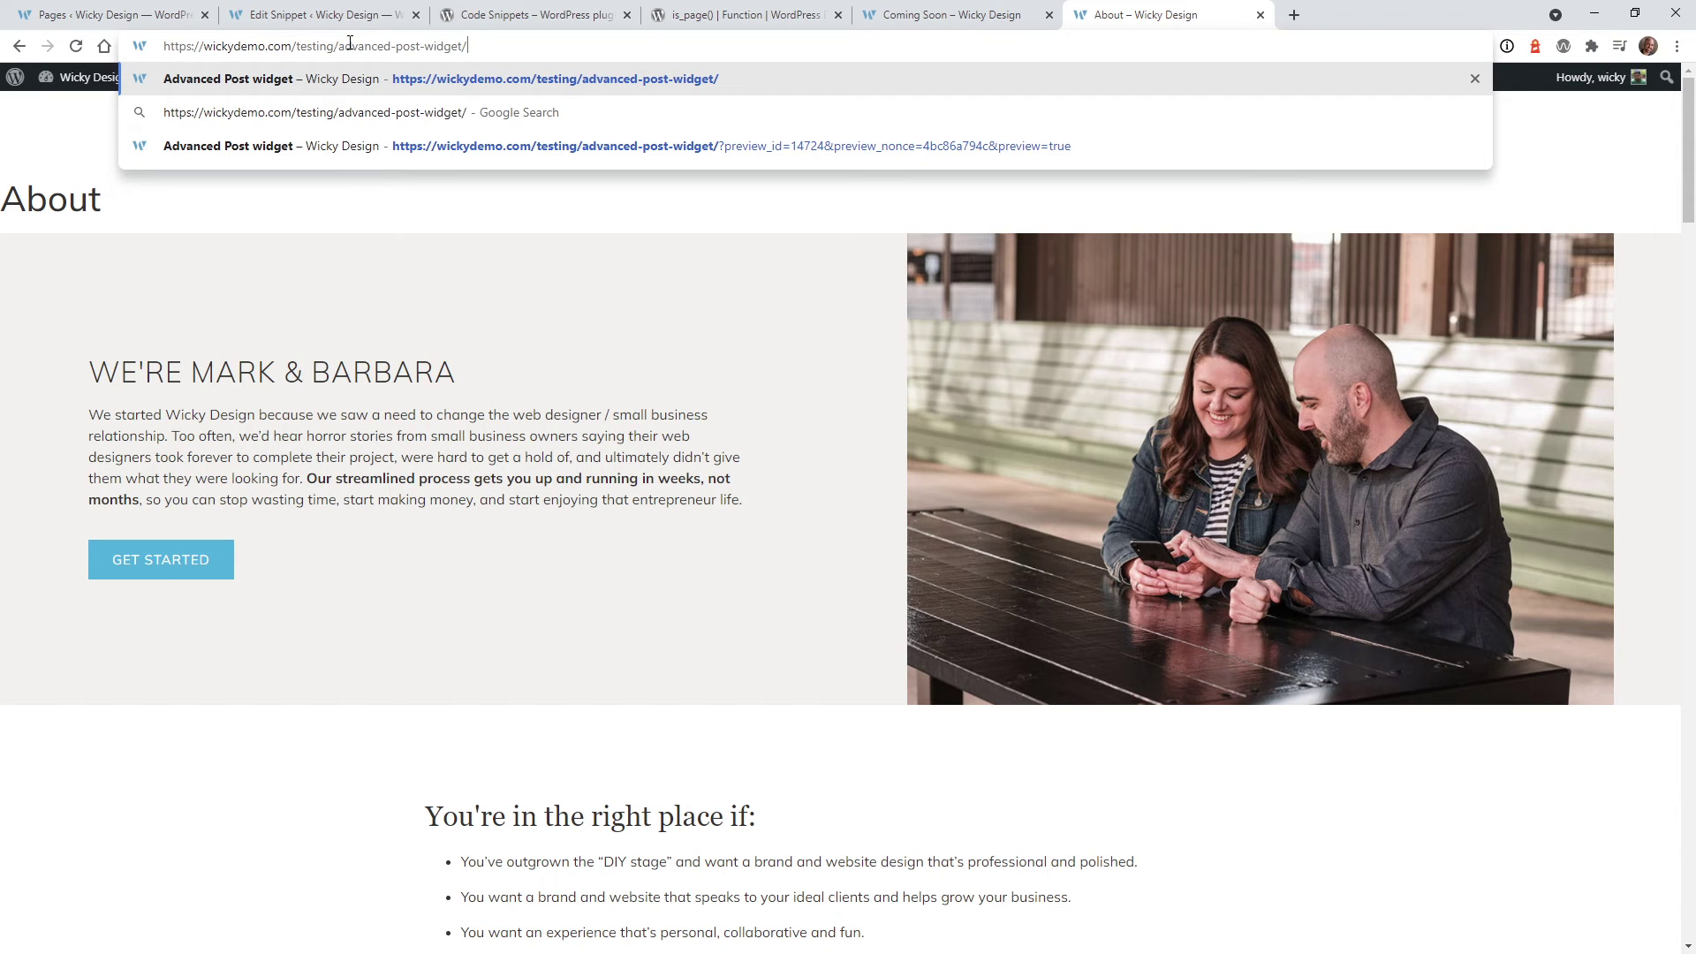
{"action": "key", "text": "Return"}
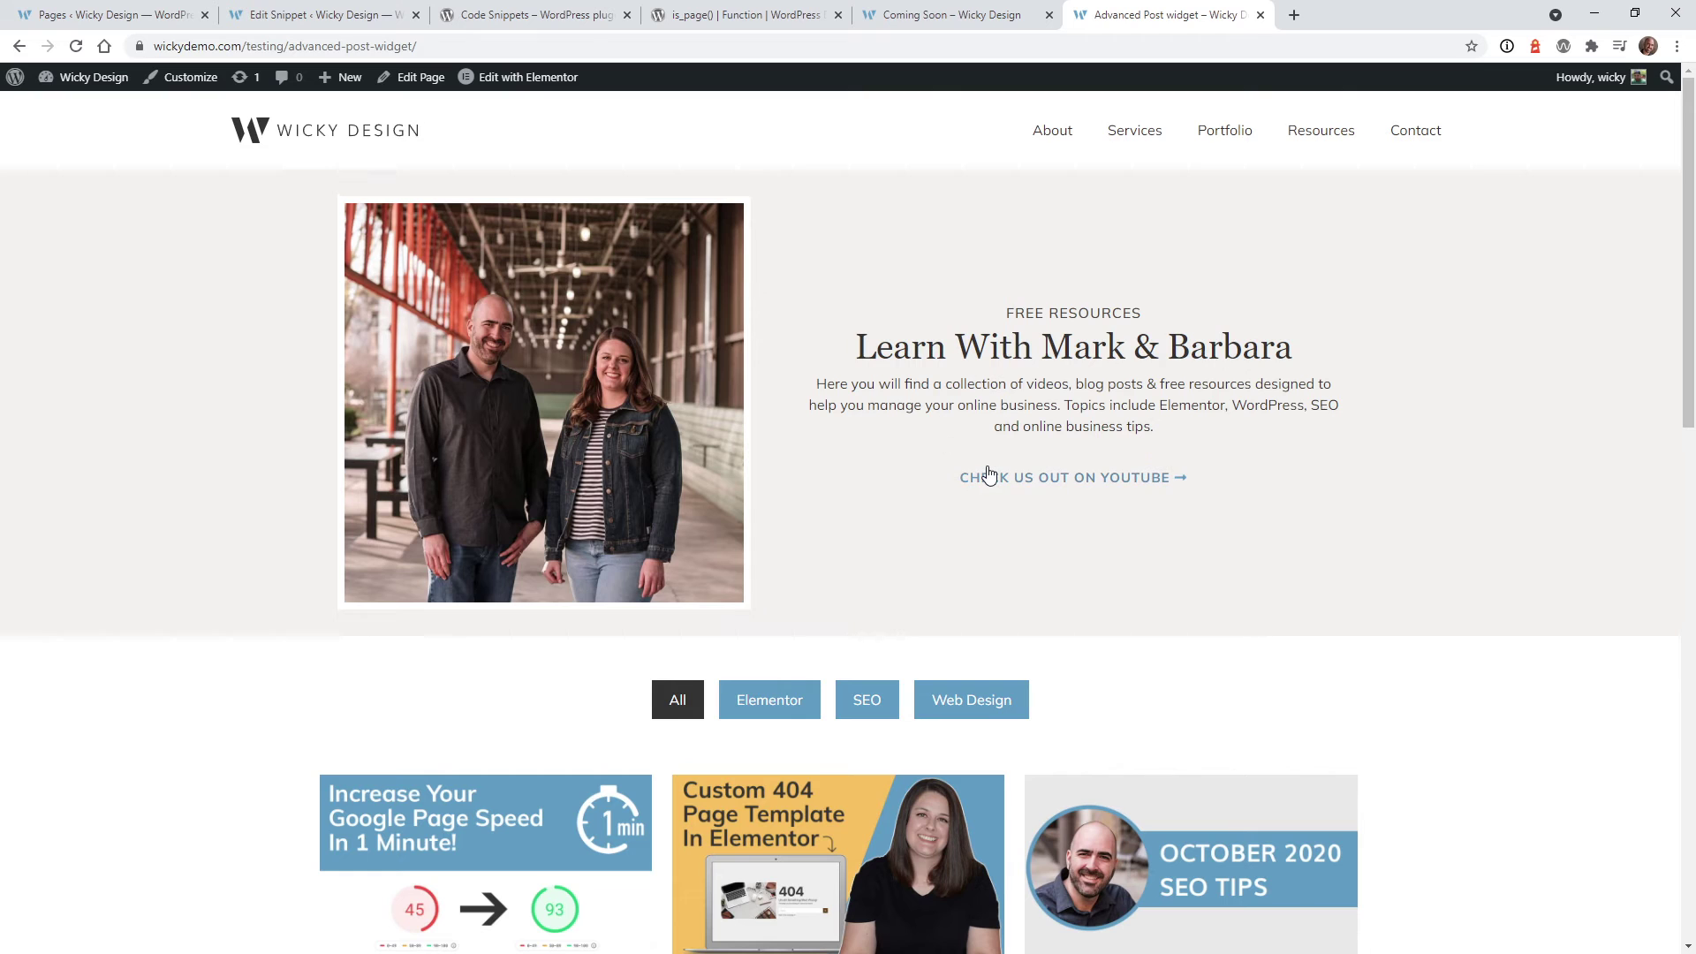
Return to the Snippets list filtered by the 'redirect' tag, showing the three active redirect snippets
{"action": "left_click", "coordinate": [265, 14]}
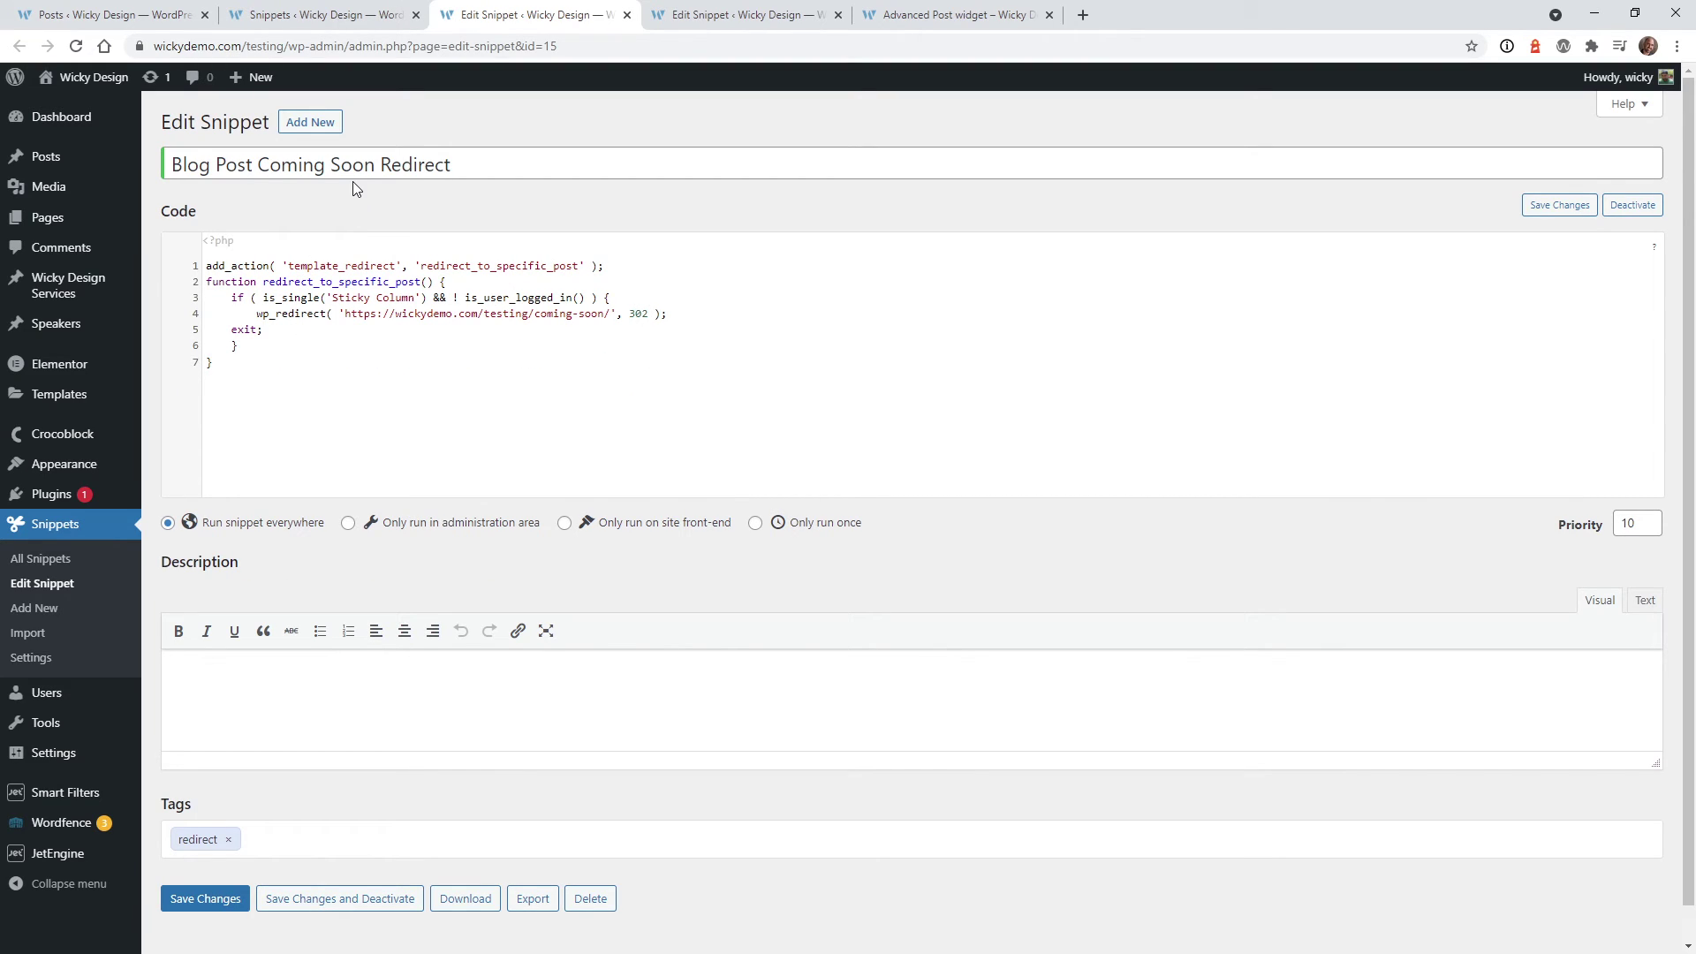
{"action": "left_click", "coordinate": [101, 14]}
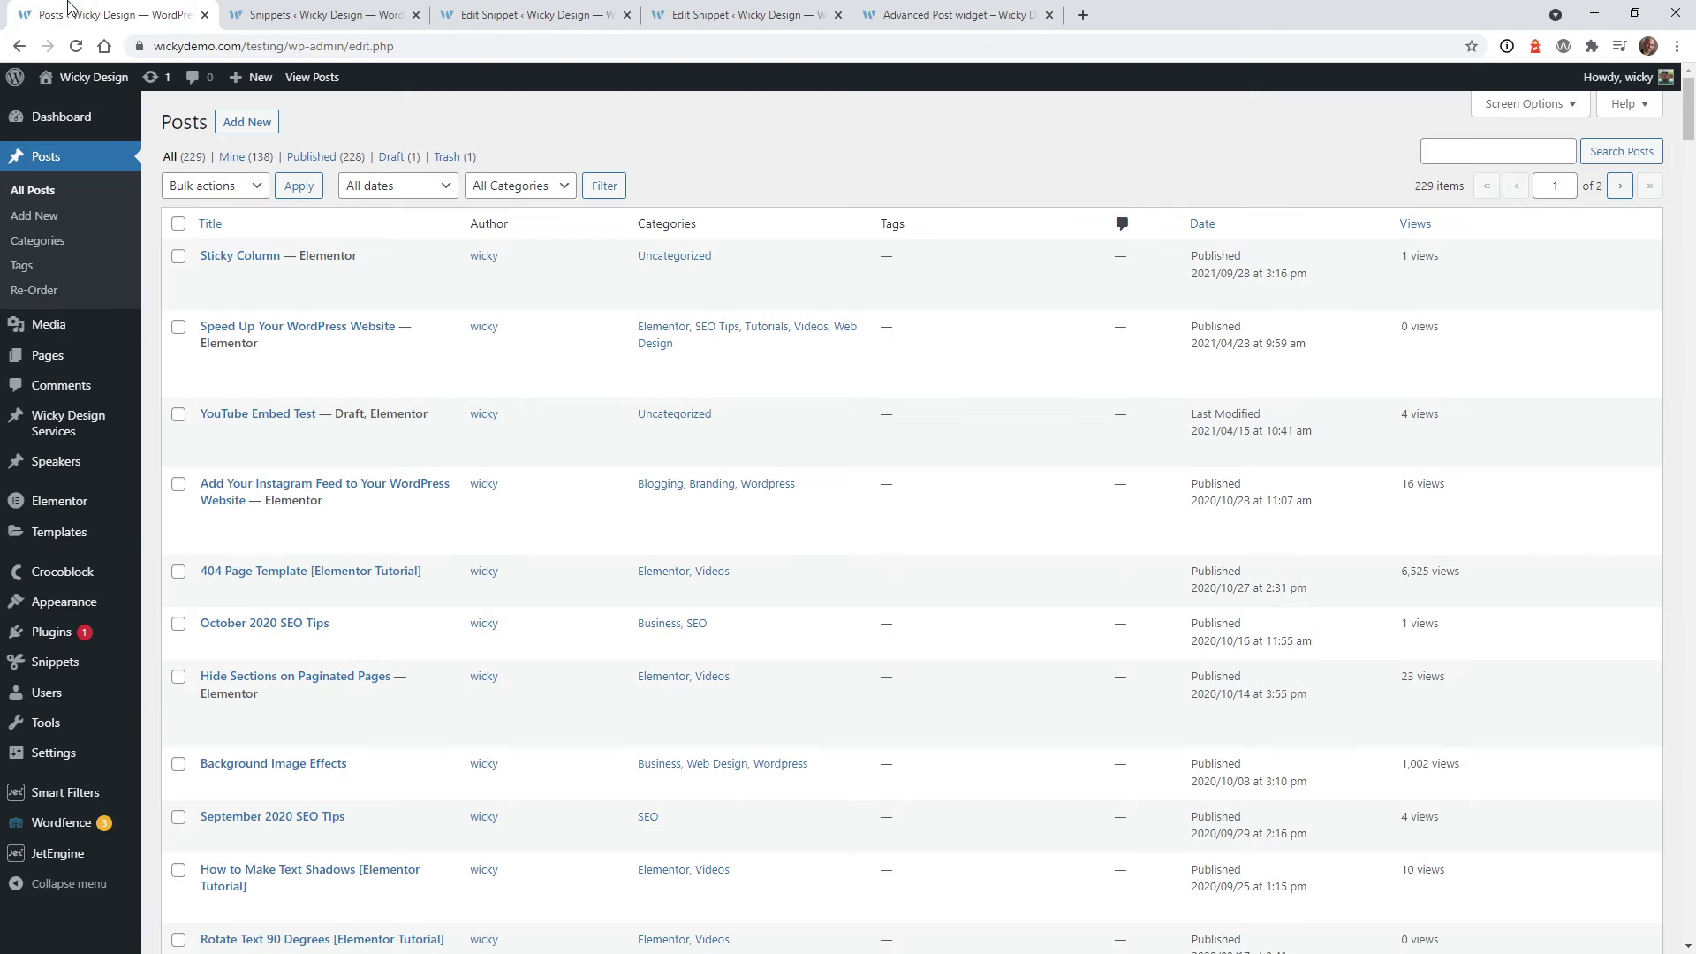
{"action": "left_click", "coordinate": [343, 11]}
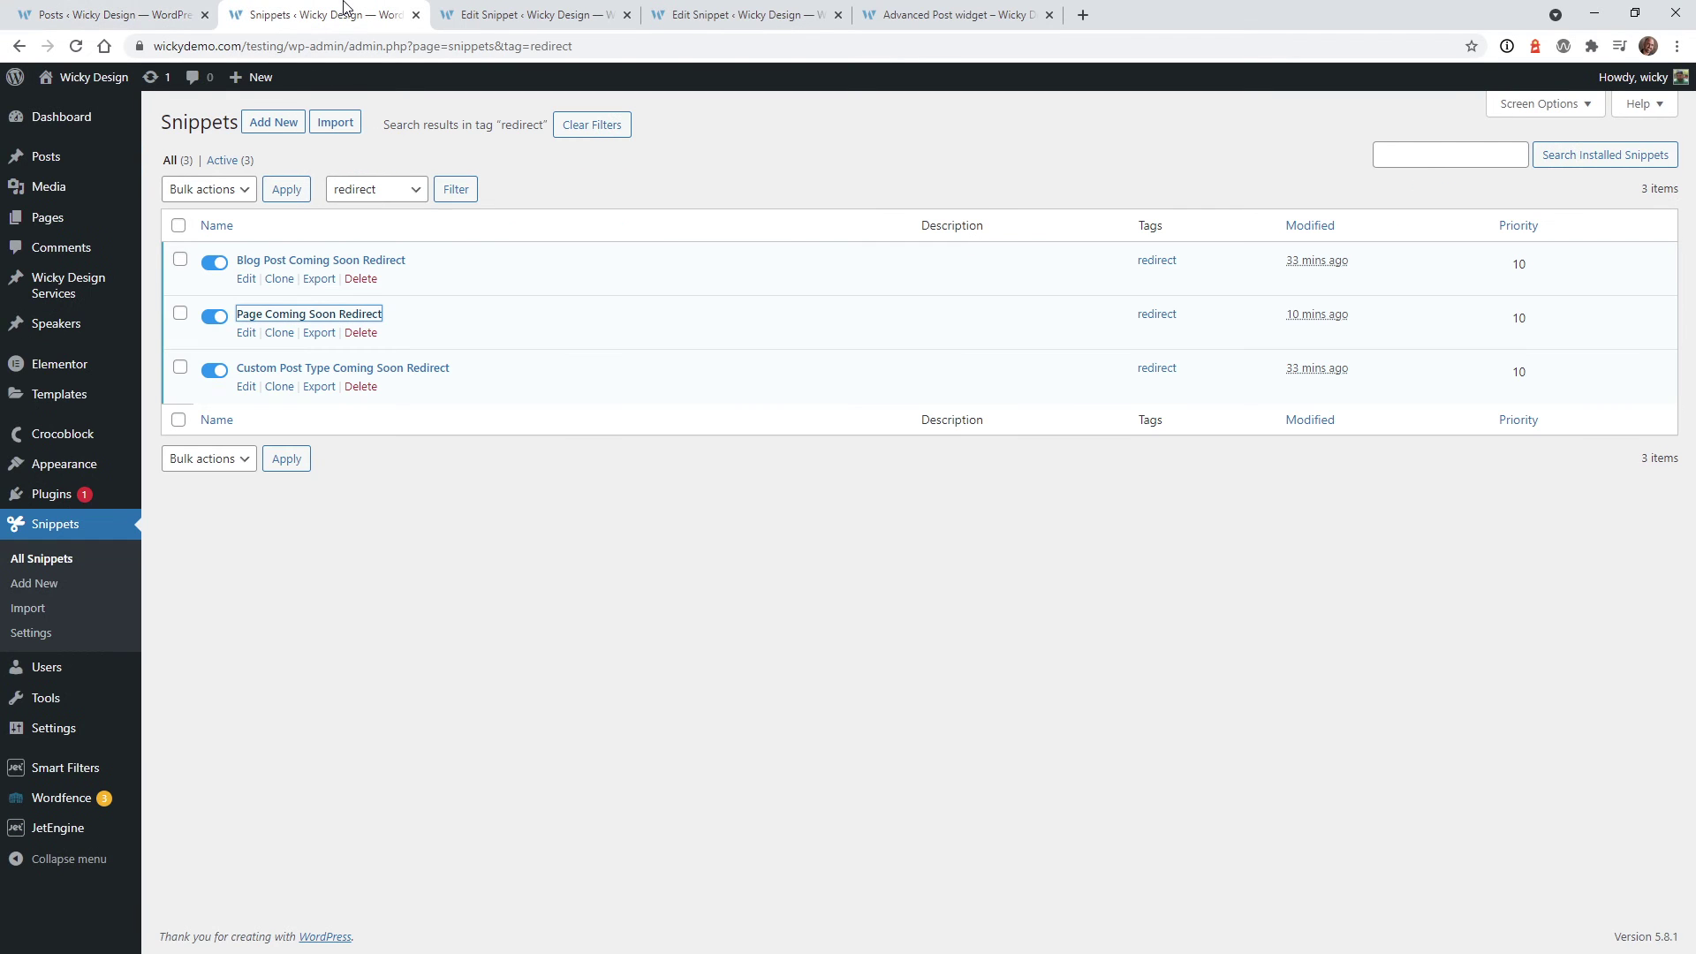